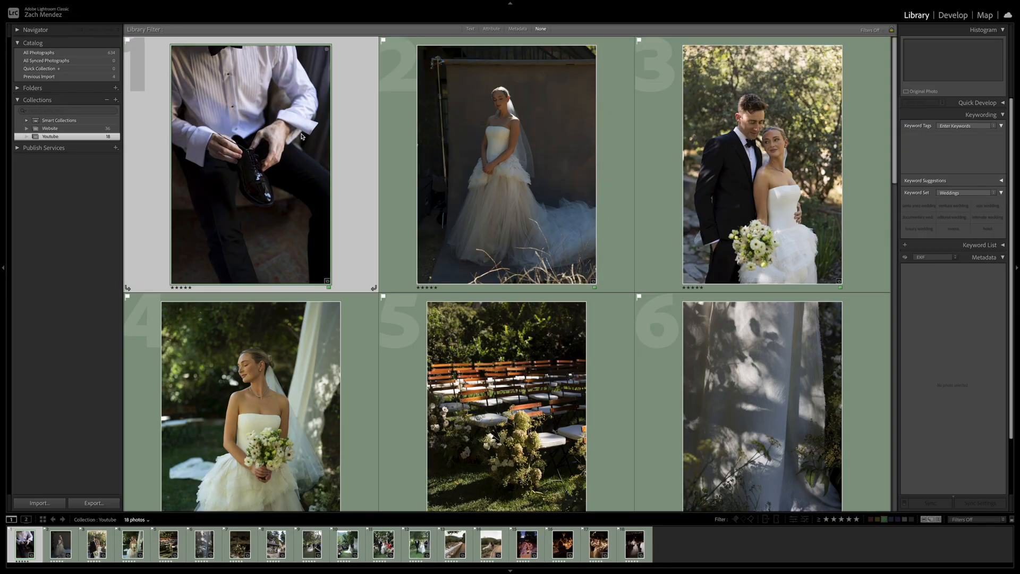
Open the shoe-tying photo for developing and apply the mb1 profile from the Goodlight Presets Pack 4 B&W profiles
double_click(249, 159)
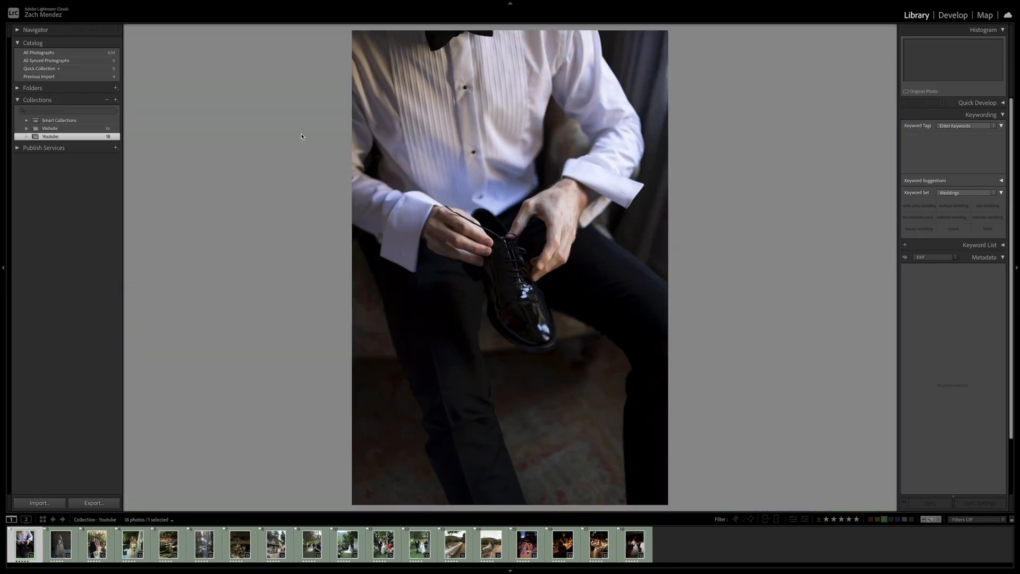
key("d")
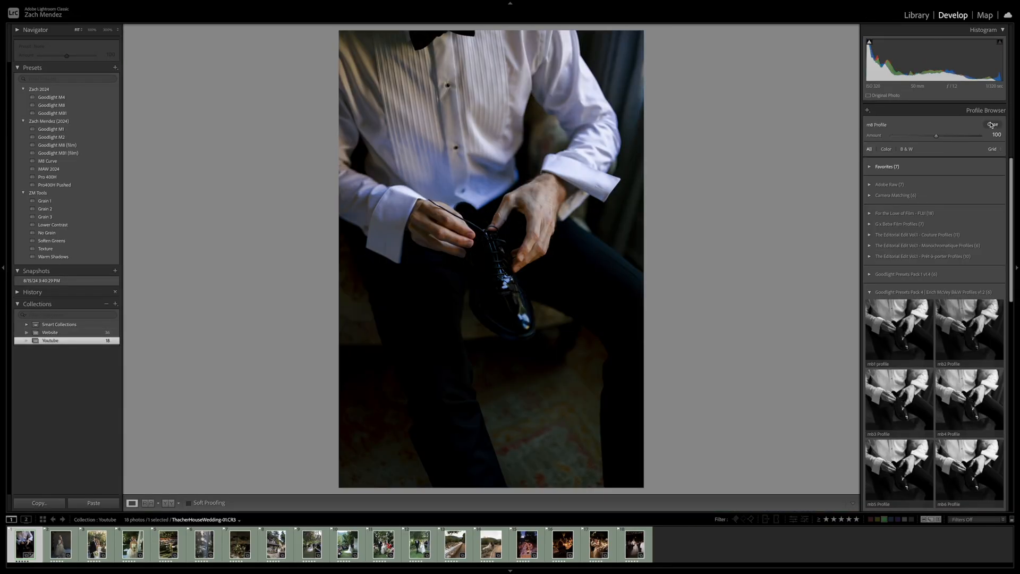
left_click(993, 124)
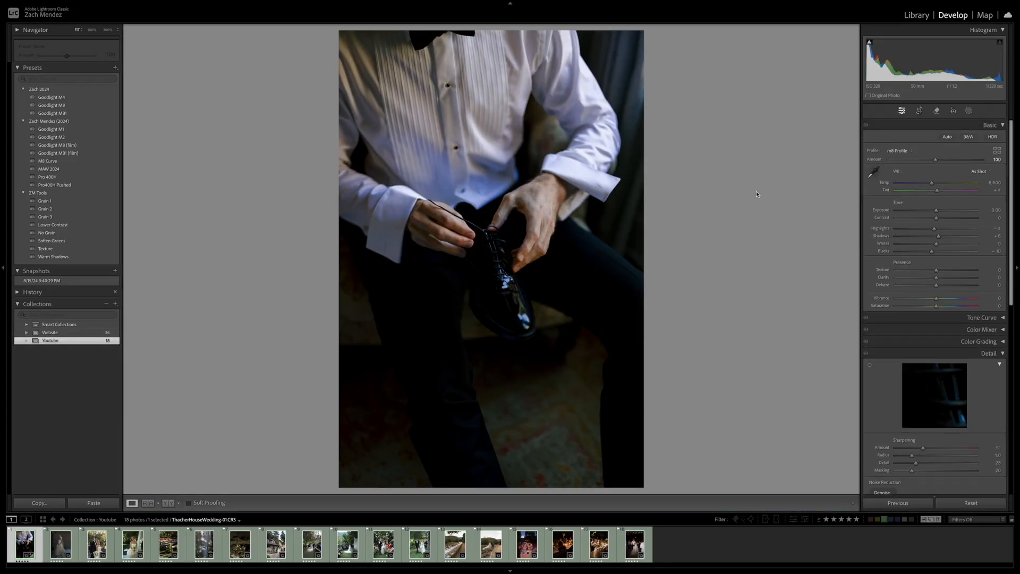
left_click(996, 151)
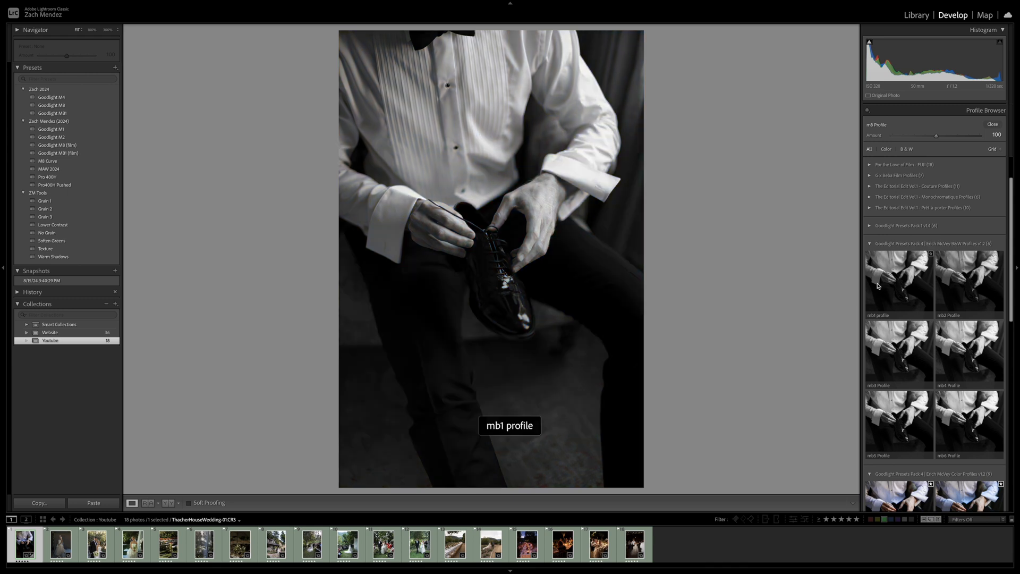
scroll(900, 254, "down", 1)
scroll(900, 254, "down", 2)
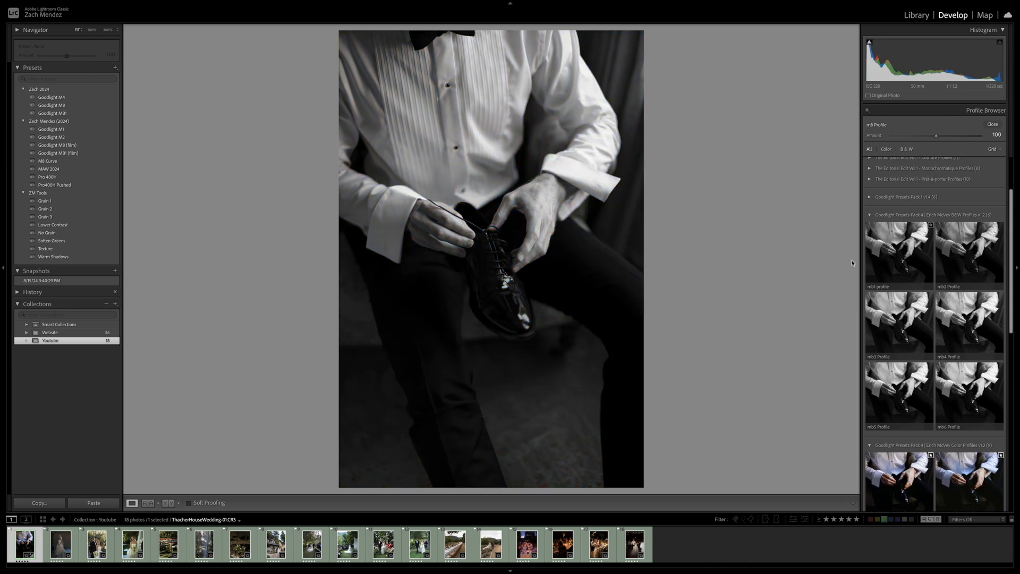
left_click(898, 260)
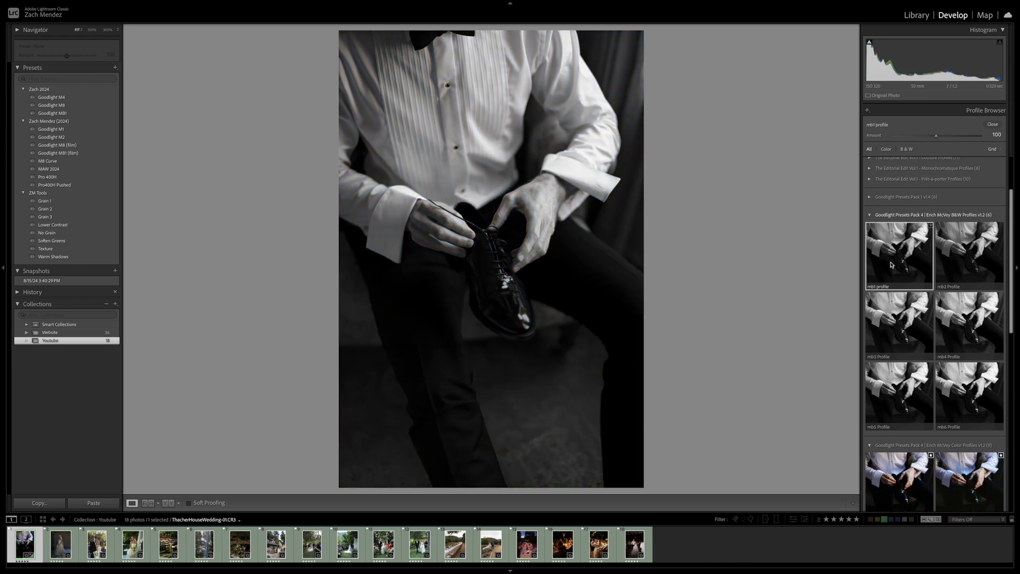
left_click(993, 124)
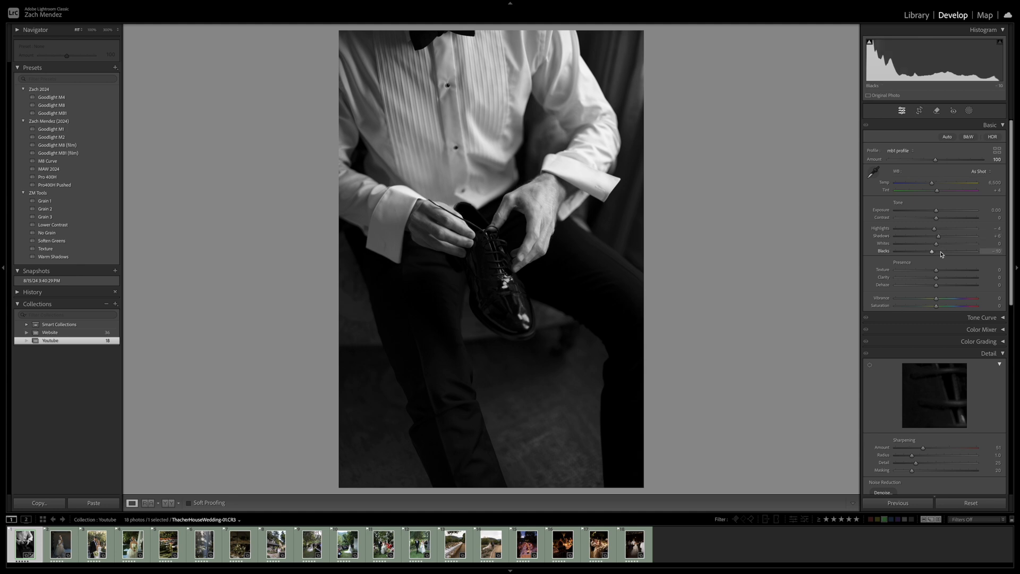
Set Exposure to +0.35, Contrast to -17, Highlights to -24, Shadows to +17 and Blacks to +43, and compare with the original
left_click_drag(941, 254, 939, 212)
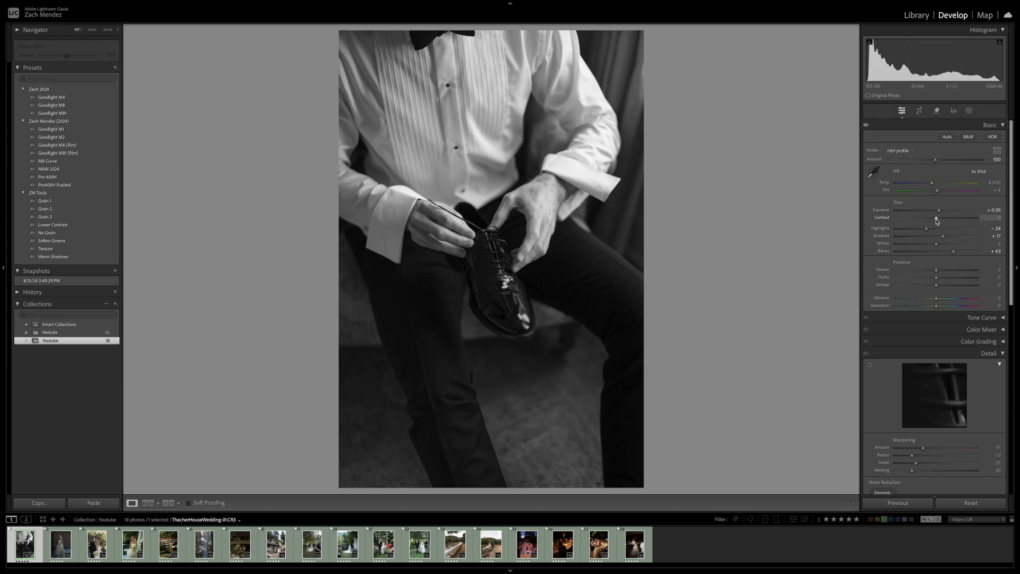
left_click_drag(936, 219, 929, 219)
key("backslash")
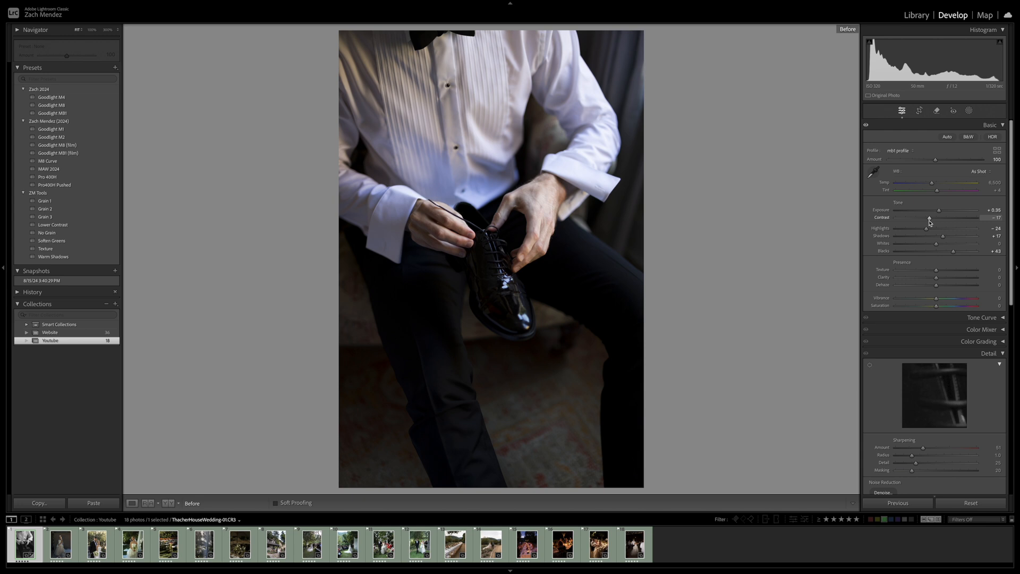
key("backslash")
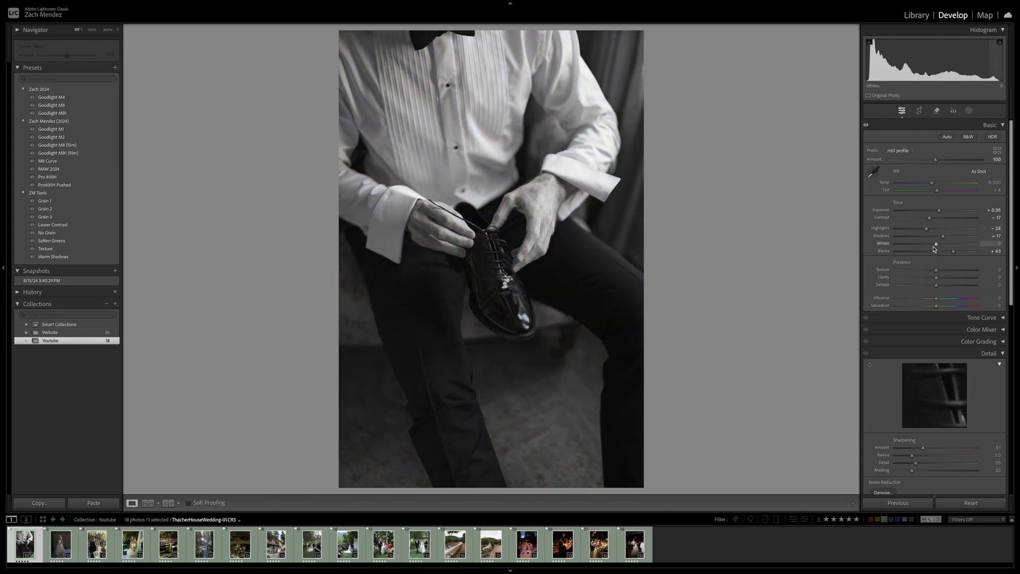
Set the photo's Texture to +20 and Clarity to -10
scroll(961, 324, "down", 2)
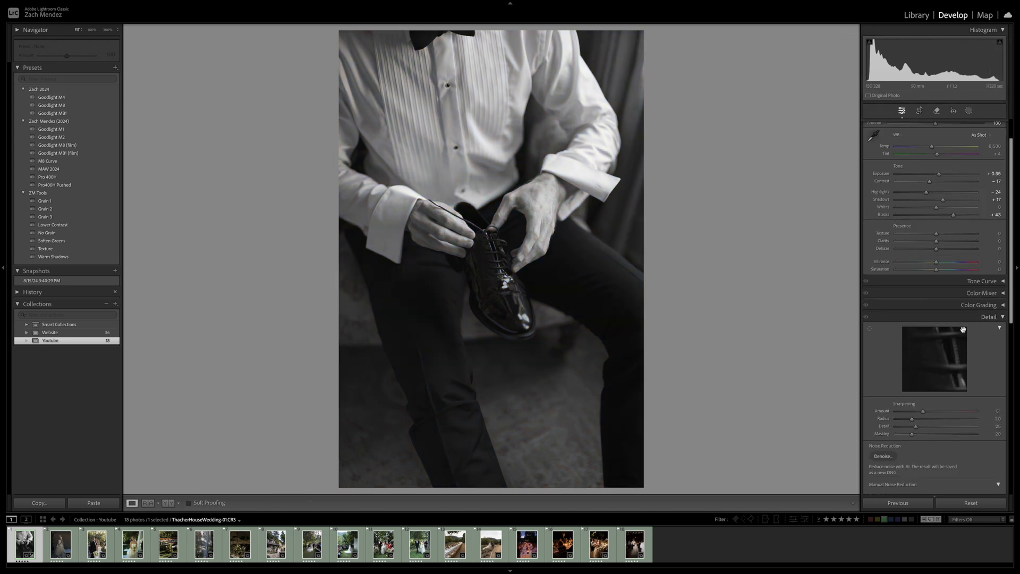
left_click(963, 320)
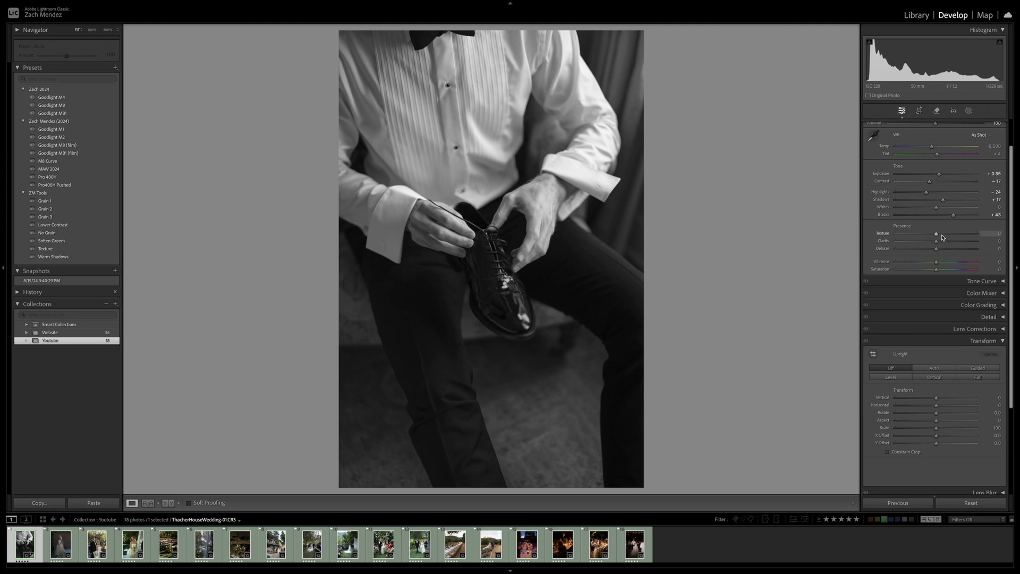
left_click_drag(944, 236, 945, 236)
left_click_drag(936, 241, 933, 245)
Add film grain with an amount of 25 and check it up close on the hands
left_click(950, 341)
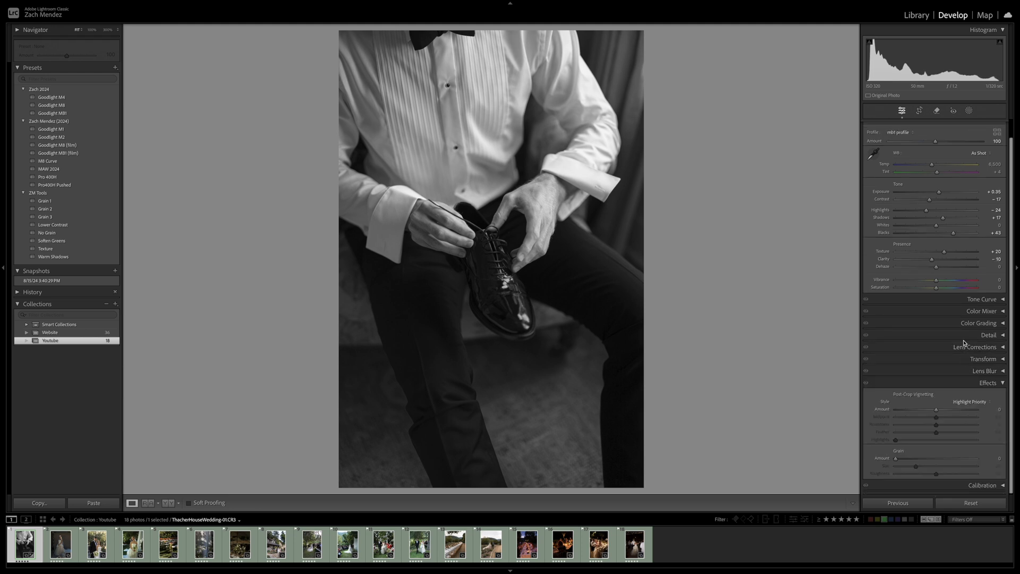
left_click(971, 385)
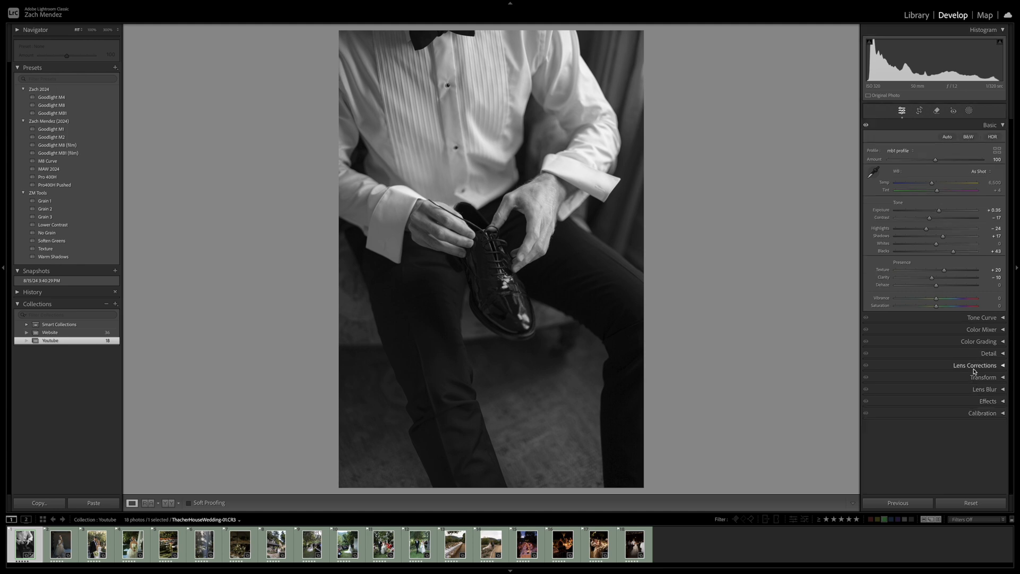
left_click(977, 401)
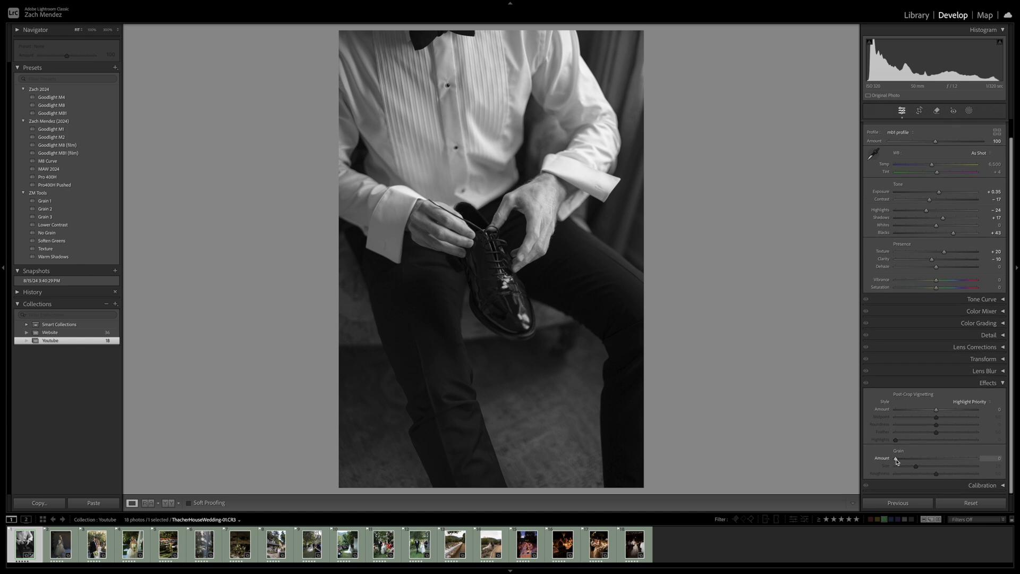
left_click_drag(896, 461, 916, 462)
left_click(519, 214)
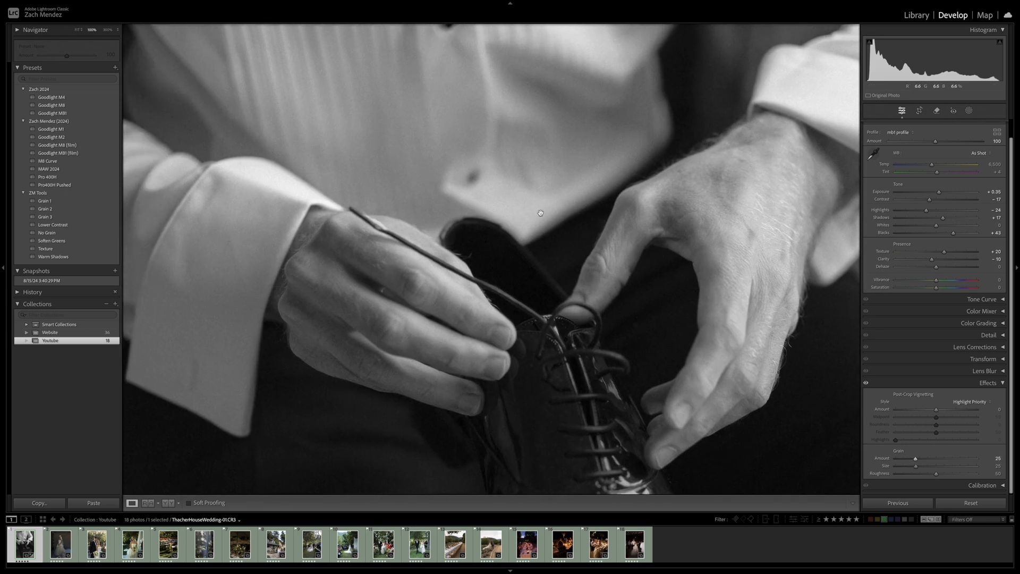
left_click(536, 242)
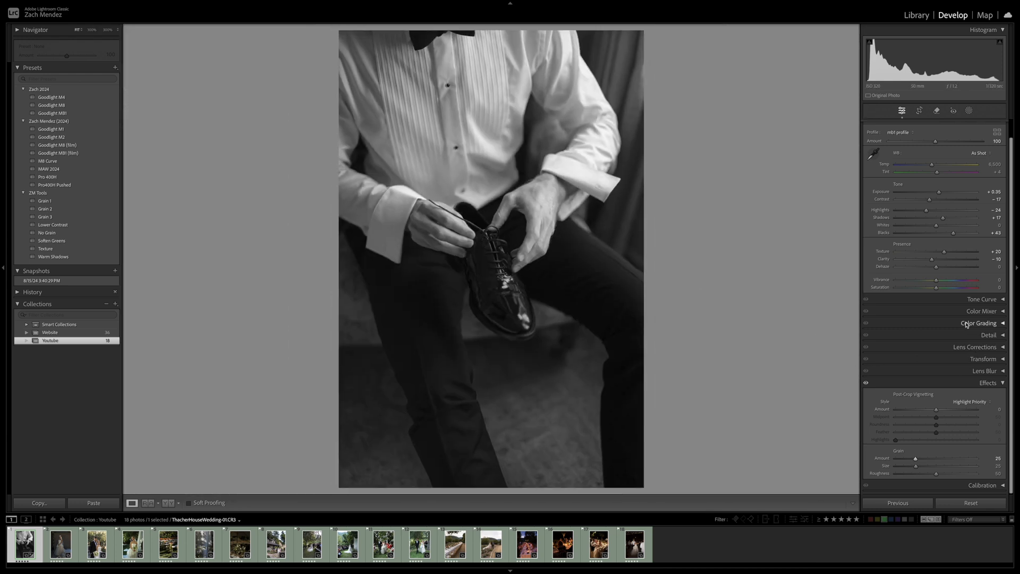
Tint the whole black-and-white photo warm with global color grading at hue 38 and saturation 8
left_click(980, 311)
left_click(981, 312)
left_click(964, 323)
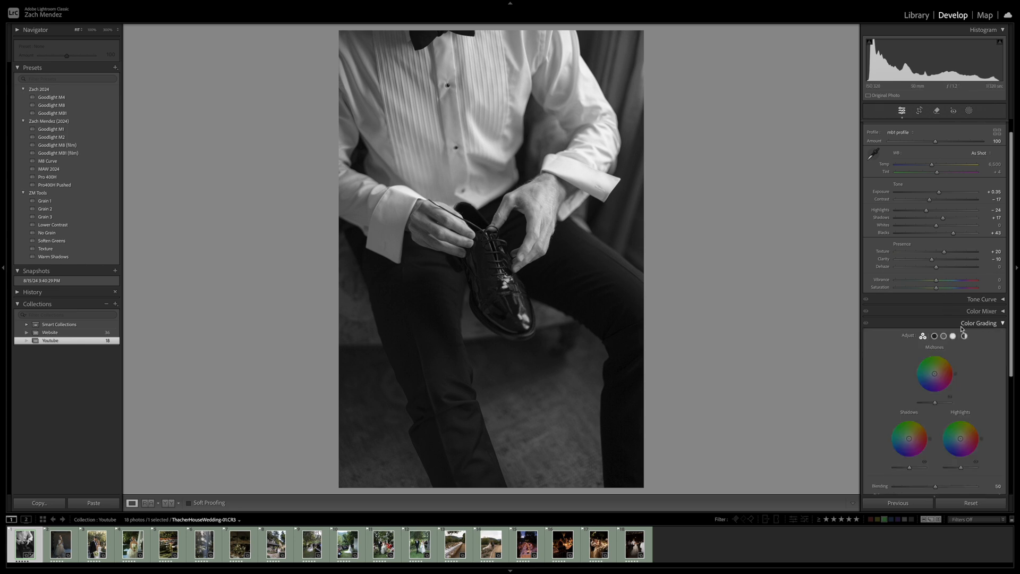
left_click(964, 336)
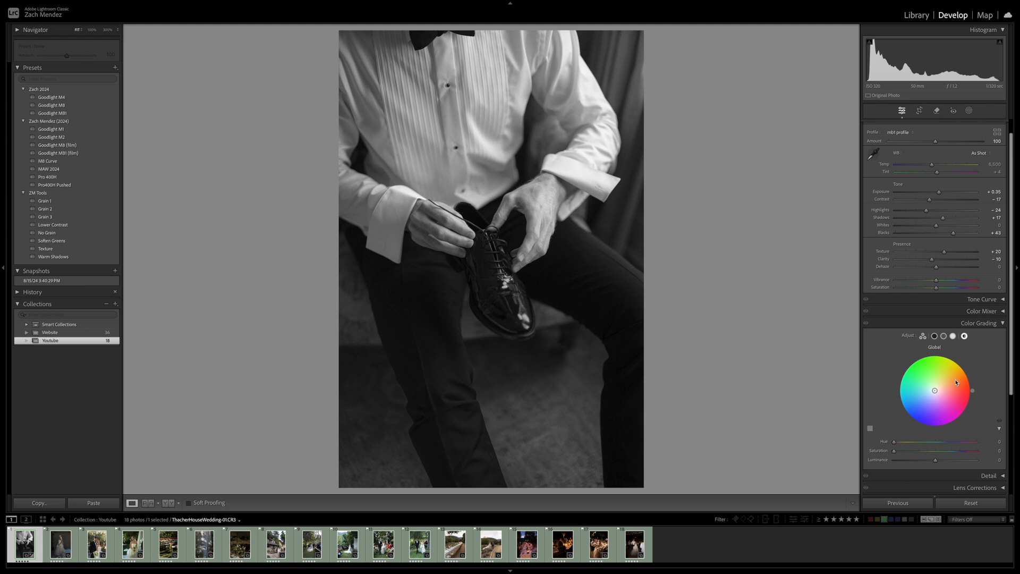
left_click_drag(943, 391, 940, 387)
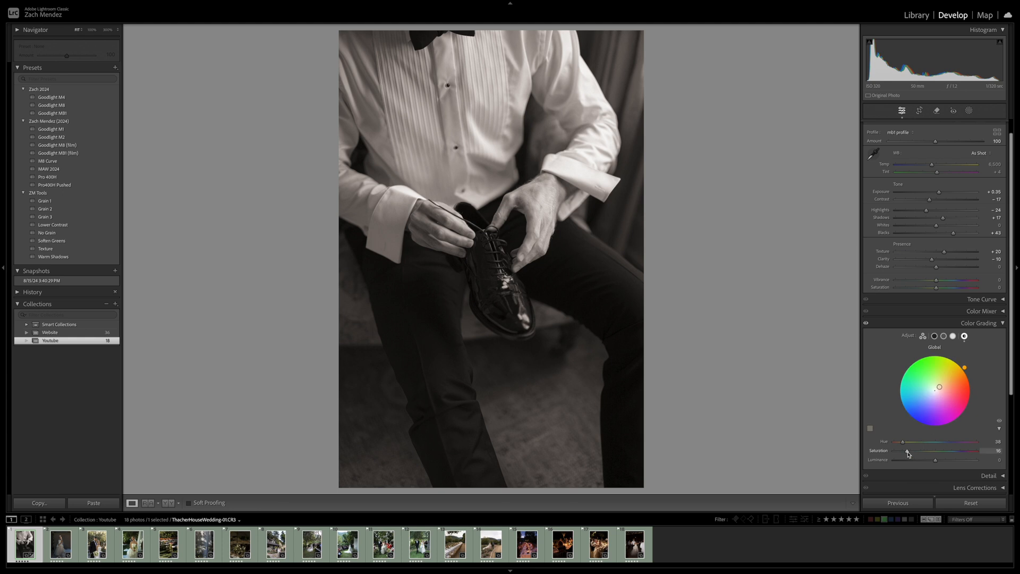
left_click_drag(908, 453, 901, 453)
Compare the photo with and without the color grading
left_click(866, 323)
left_click(864, 323)
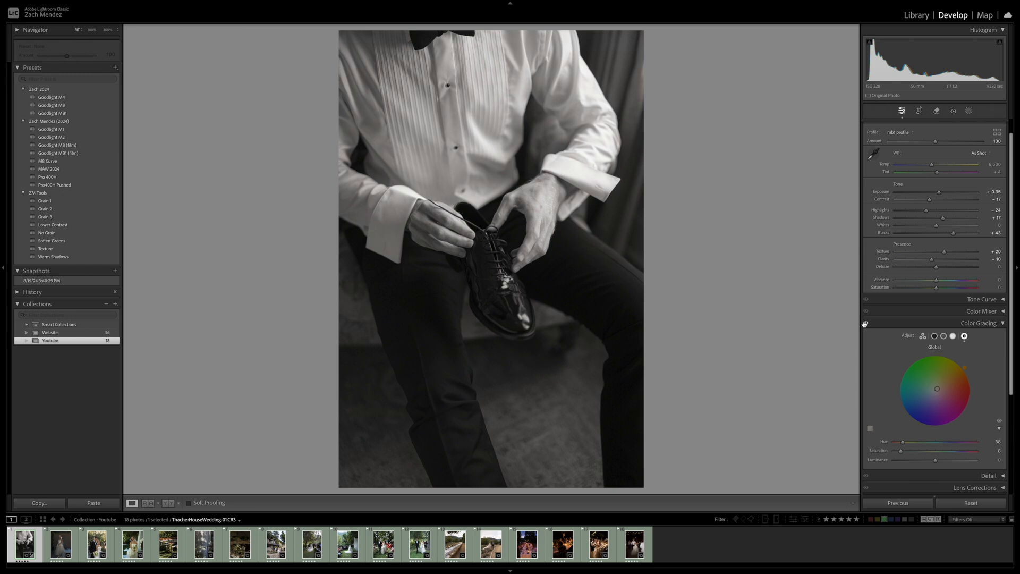
left_click(865, 323)
left_click(865, 323)
left_click(864, 324)
left_click(864, 324)
left_click(865, 323)
left_click(865, 323)
Crop the next photo, the bride portrait, at its original aspect to exclude the backdrop stand and the area above the backdrop
key("Right")
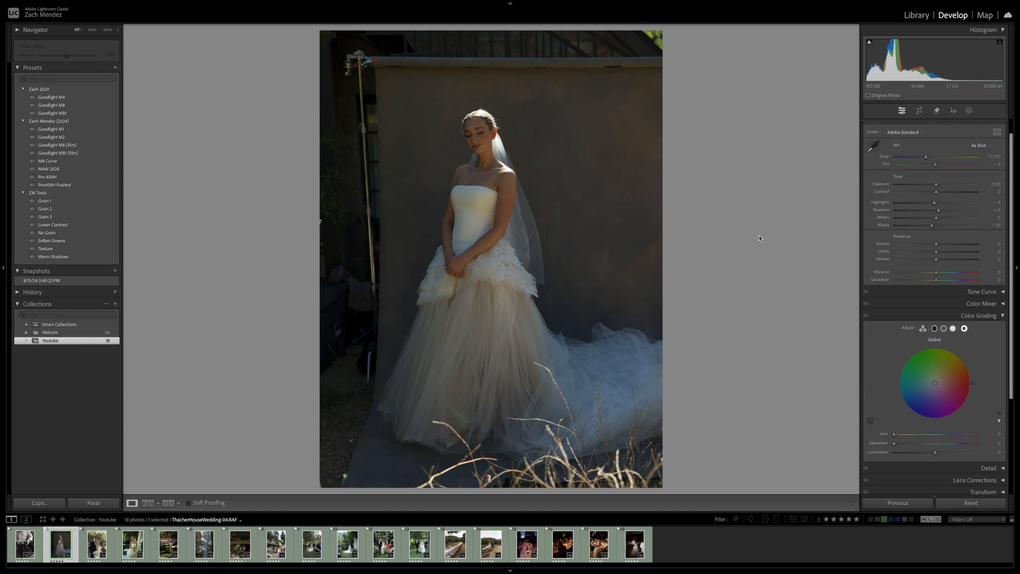
key("r")
key("r")
key("r")
left_click_drag(319, 29, 351, 37)
left_click_drag(491, 177, 490, 201)
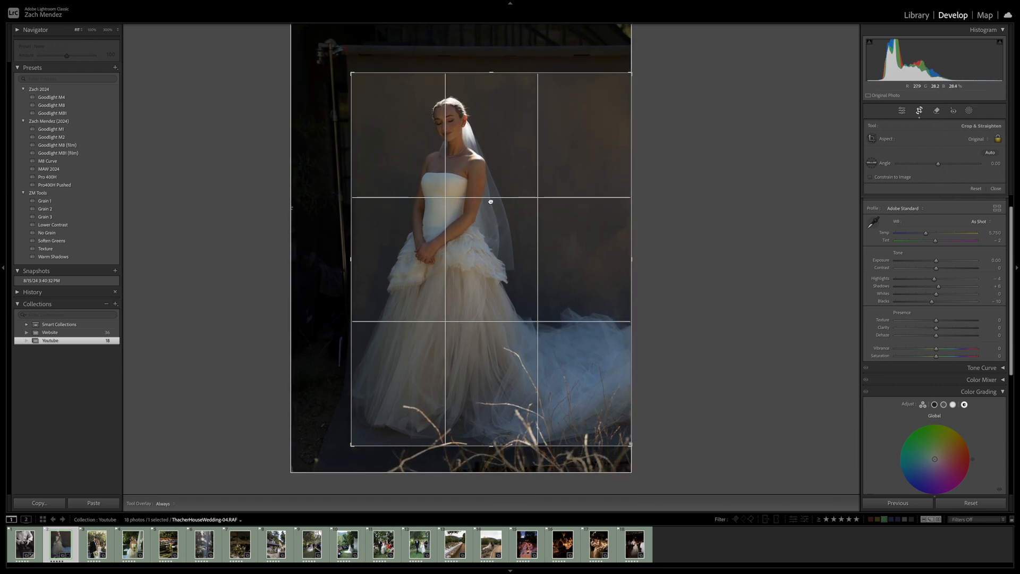
key("Return")
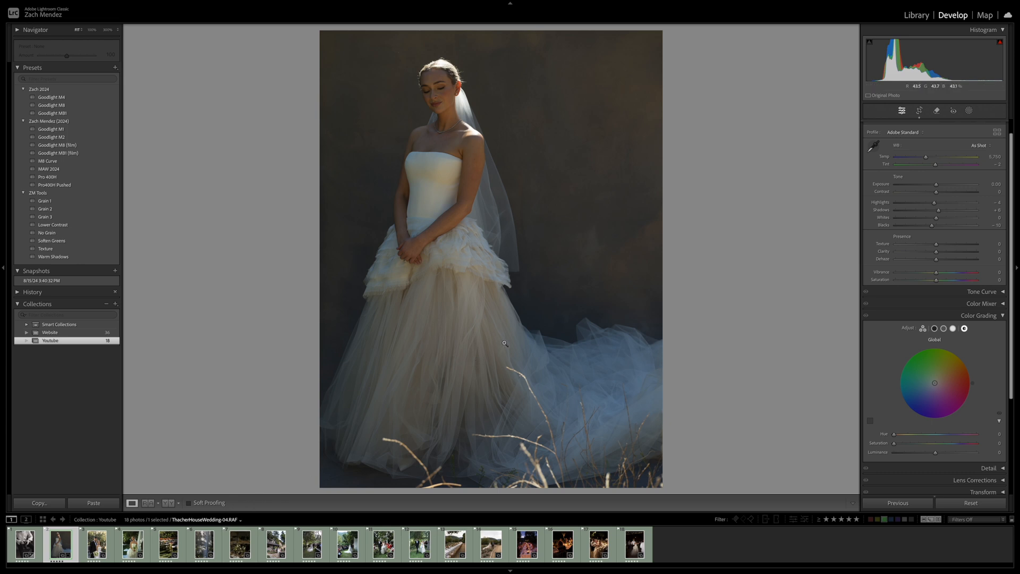
Fine-tune the bride portrait's crop by moving the bride slightly to the right within the frame
key("r")
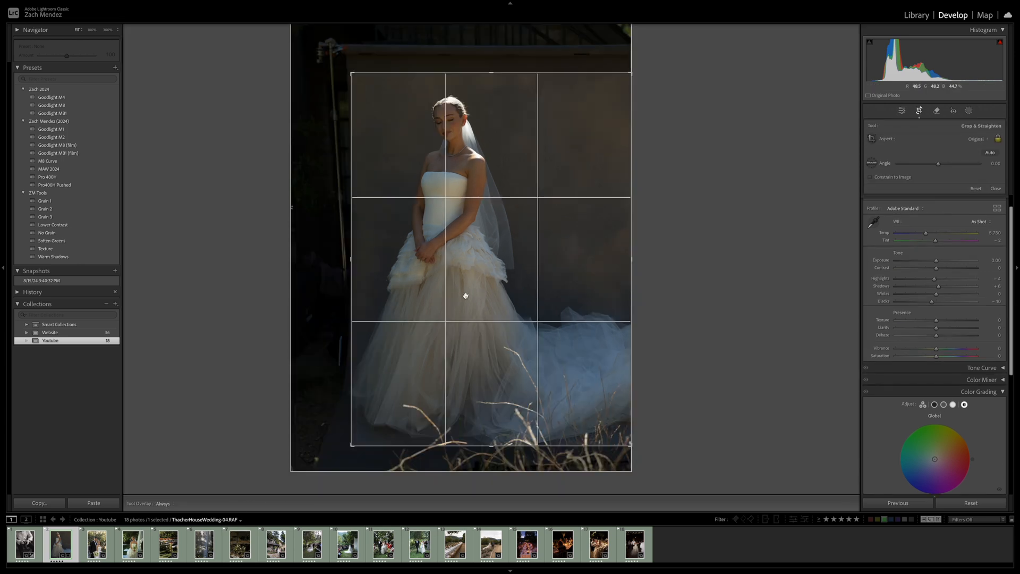
left_click_drag(465, 294, 467, 294)
key("Return")
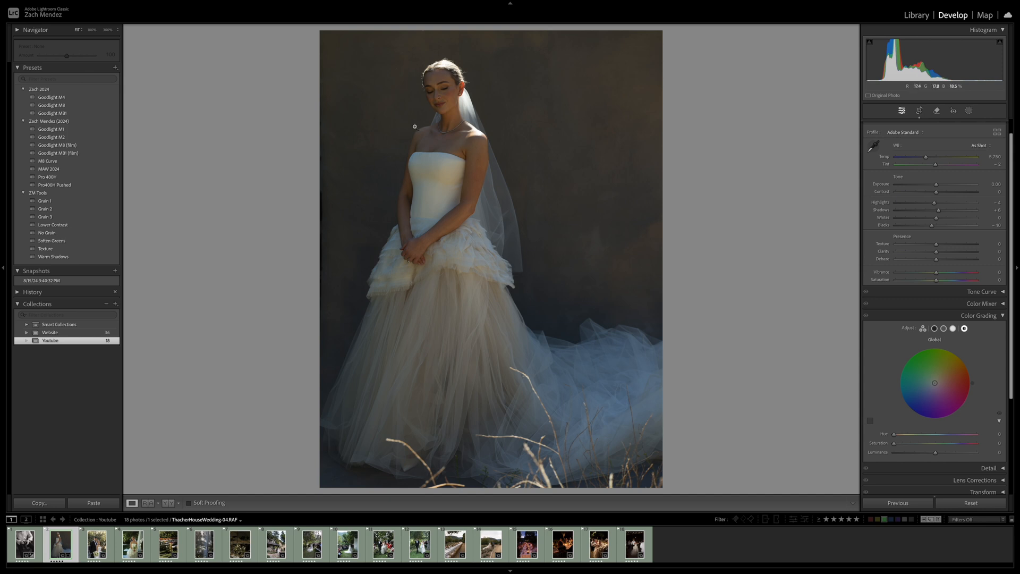
Inspect the bride's face up close, preview the Goodlight profiles and apply the m4 Profile from the Pack 4 color set
left_click(444, 103)
left_click_drag(482, 74, 530, 142)
left_click(527, 168)
left_click(997, 132)
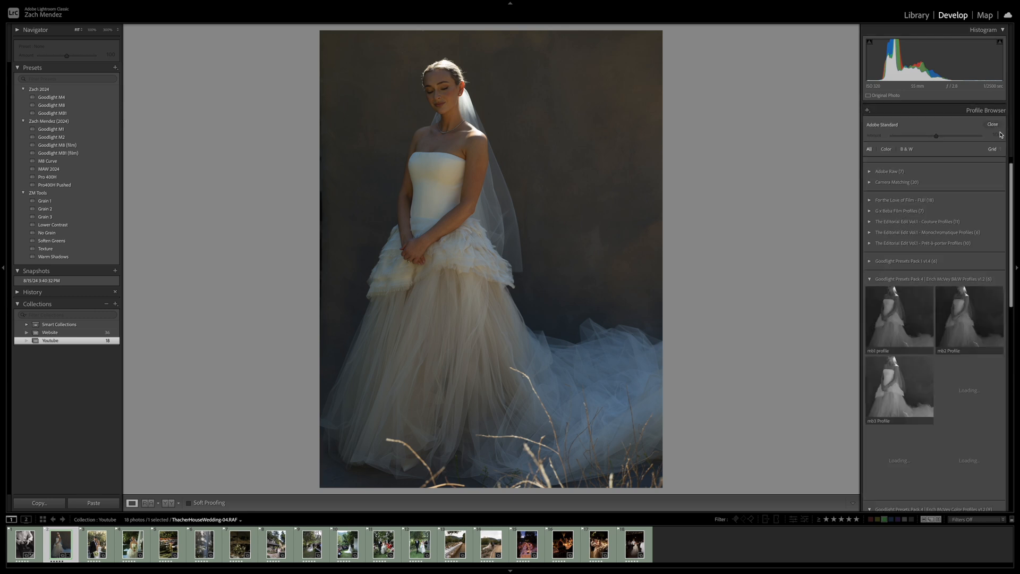
left_click(885, 279)
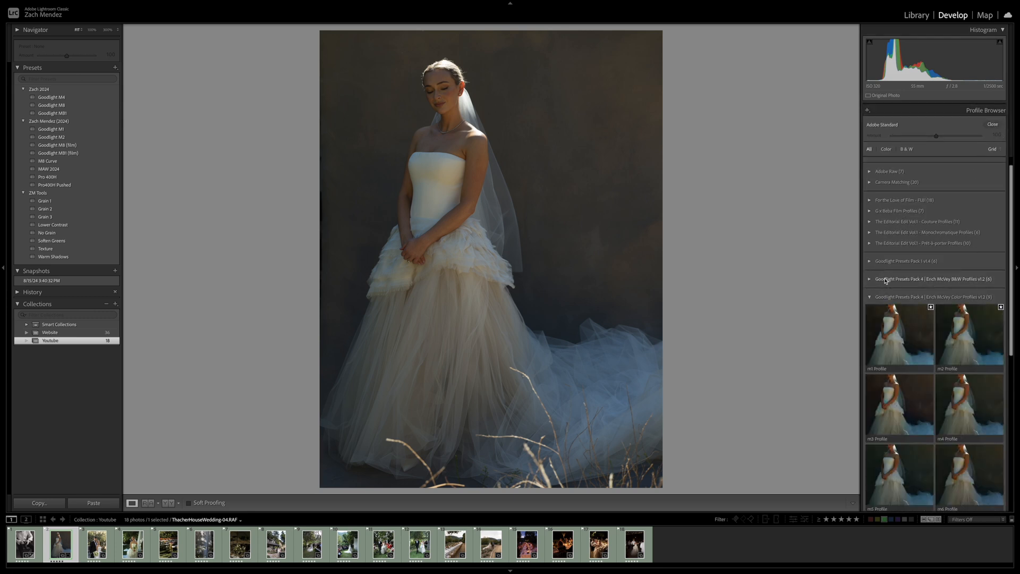
left_click(891, 261)
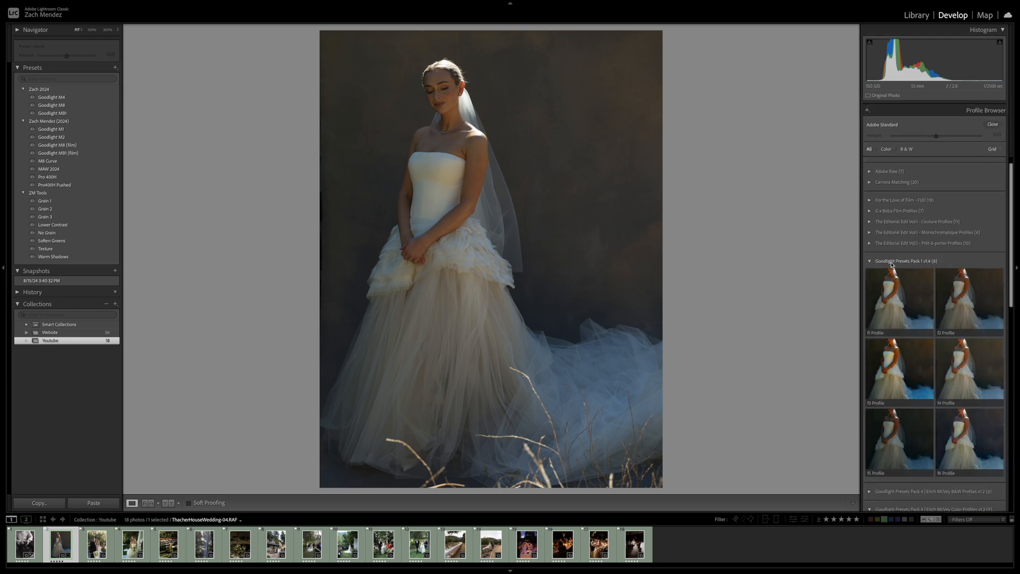
left_click(906, 261)
scroll(908, 261, "down", 2)
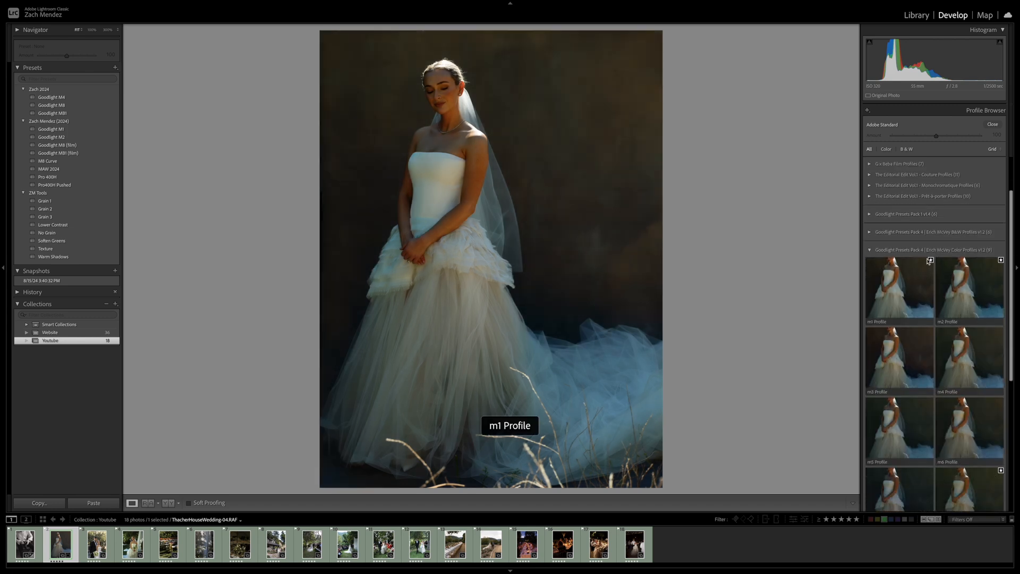
scroll(915, 254, "down", 2)
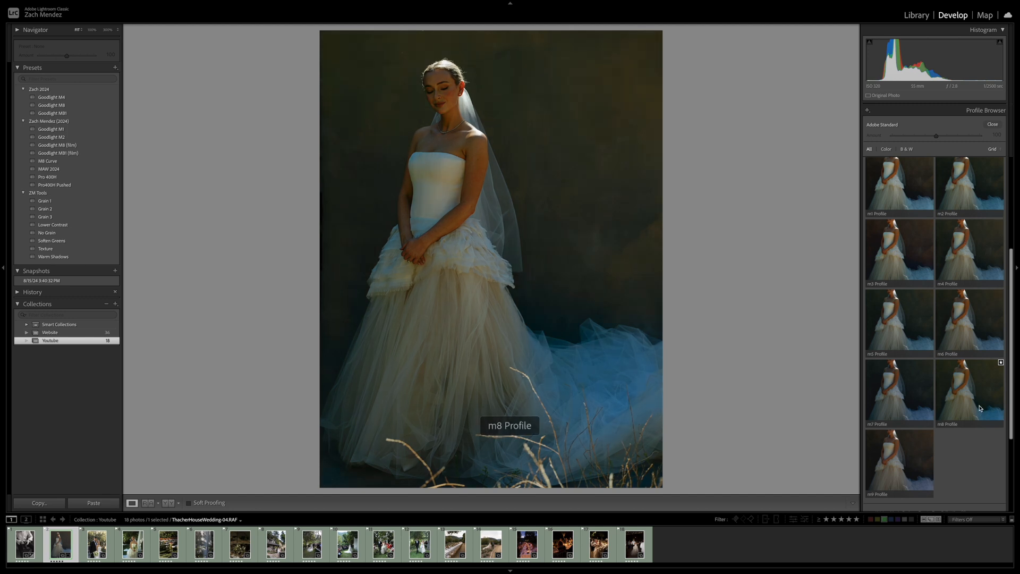
scroll(974, 260, "up", 1)
double_click(975, 261)
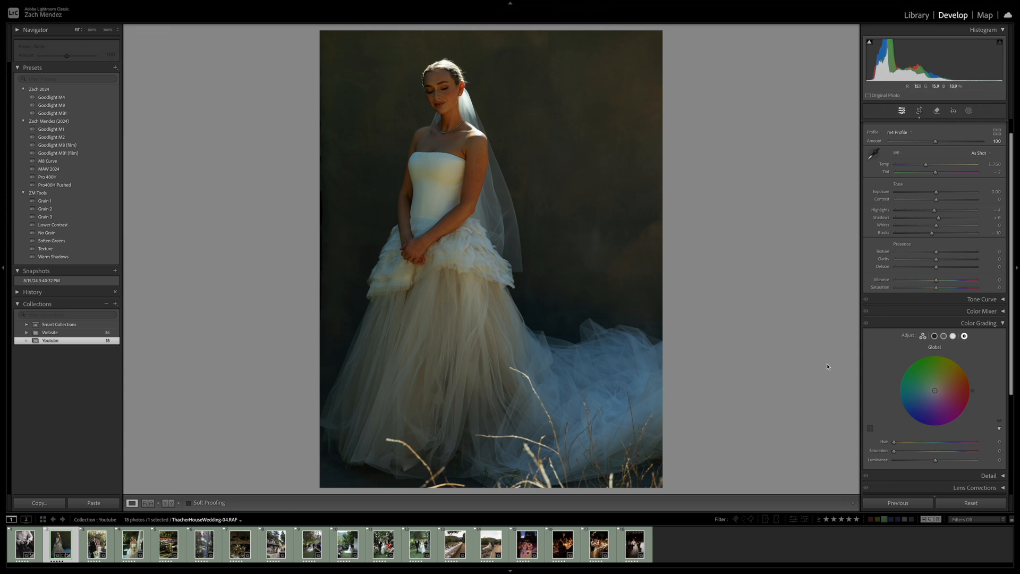
Reduce the profile amount to 70, raise Exposure to +0.70 and lower Contrast to about -22
left_click(980, 323)
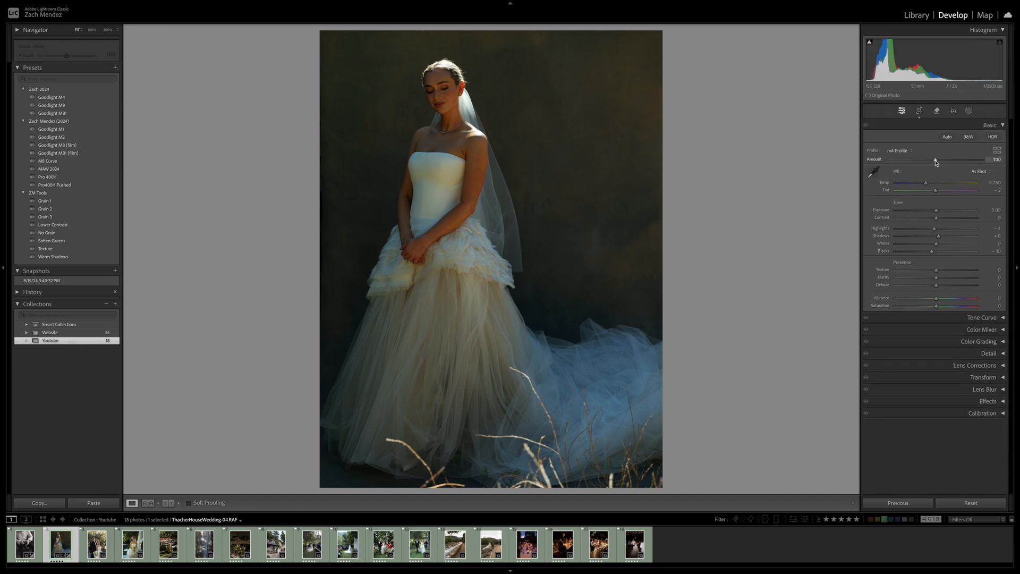
left_click_drag(935, 162, 921, 166)
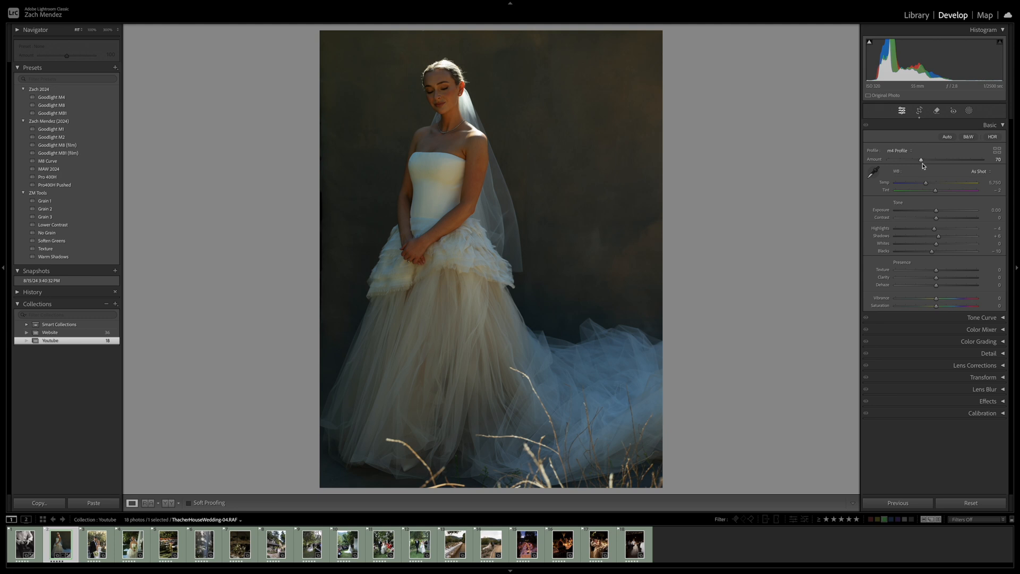
left_click_drag(936, 212, 927, 222)
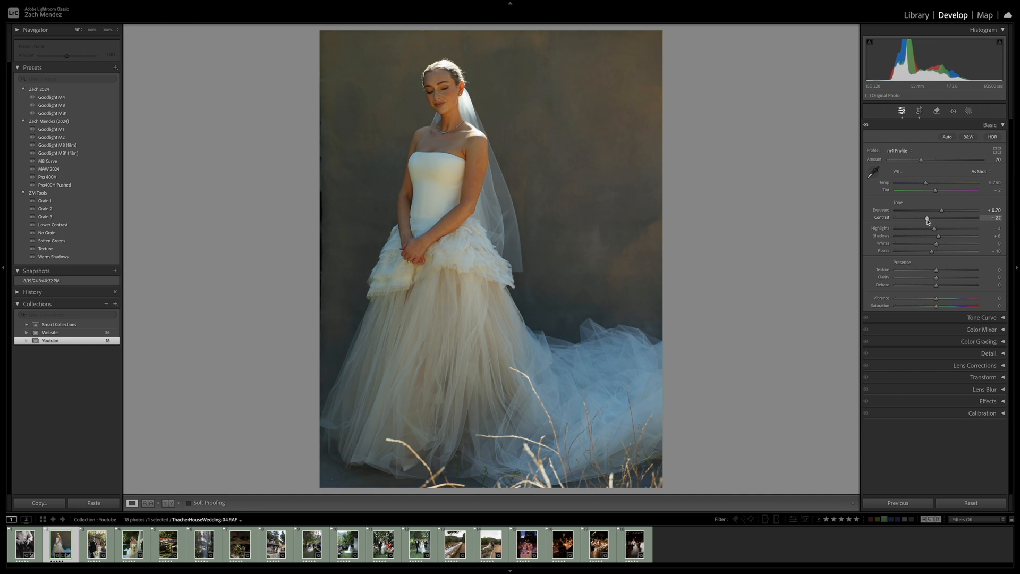
Set Highlights to -34, Shadows +13, Whites +10, Blacks +22, Tint +4 and Exposure +0.50 on the bride portrait and compare before and after
mouse_move(932, 252)
left_mouse_down()
mouse_move(946, 255)
mouse_move(943, 239)
mouse_move(921, 233)
mouse_move(939, 245)
left_mouse_up()
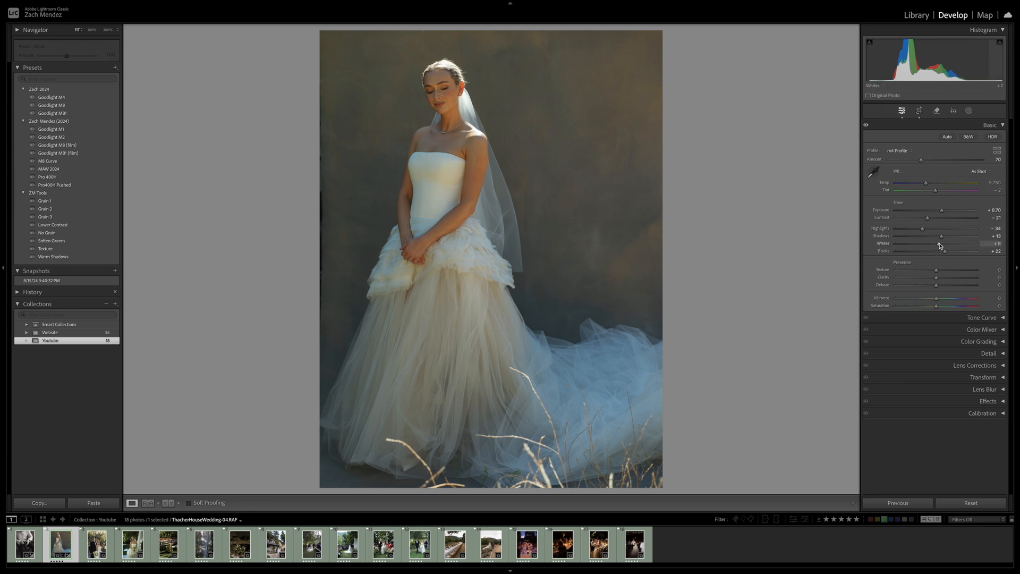
left_click_drag(941, 211, 941, 214)
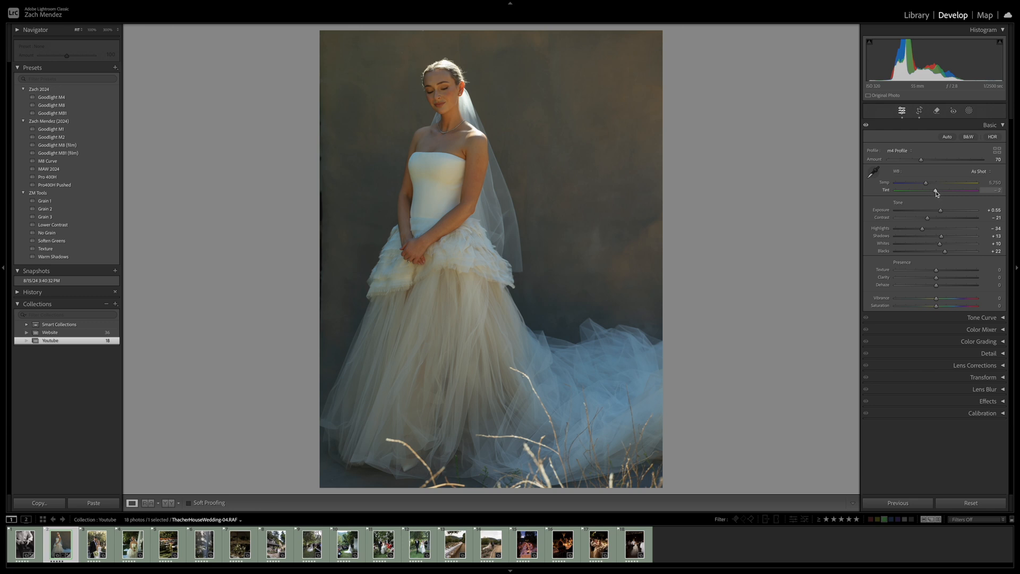
left_click_drag(936, 194, 941, 212)
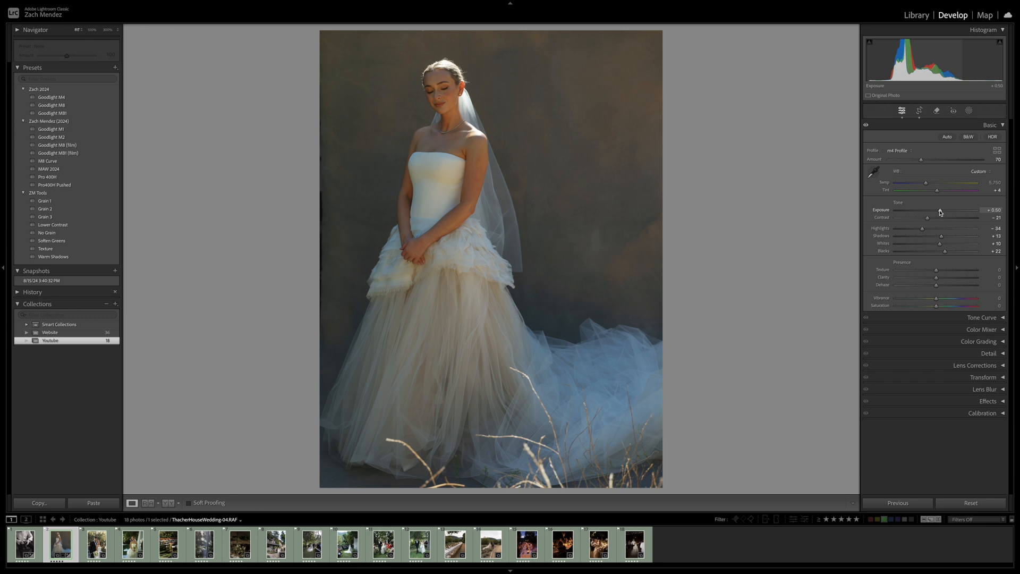
key("backslash")
key("backslash")
key("backslash")
key("backslash")
Tighten the bride portrait's crop at its original aspect so most of the dry grass in the foreground is excluded
key("r")
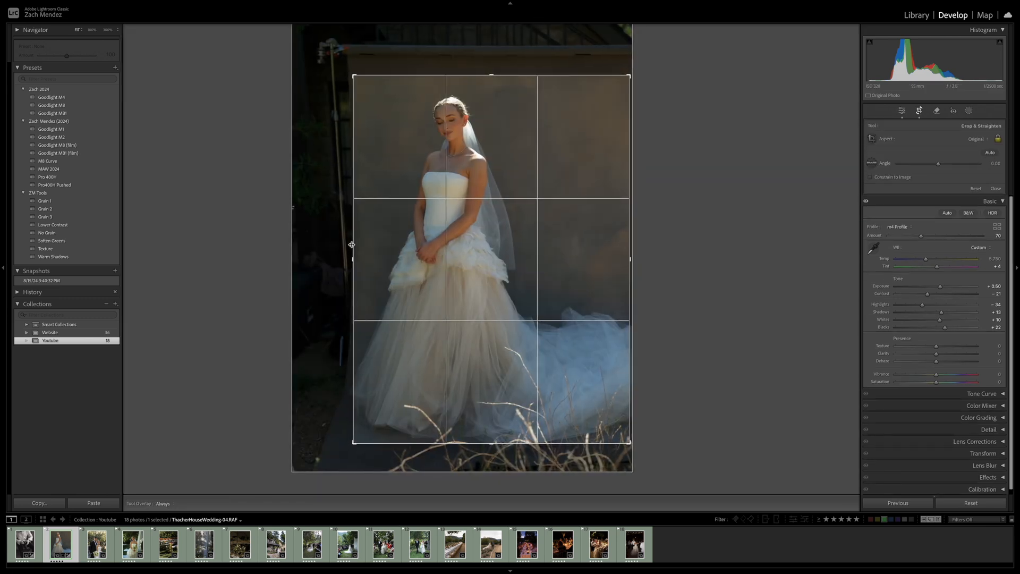
left_click_drag(628, 77, 624, 79)
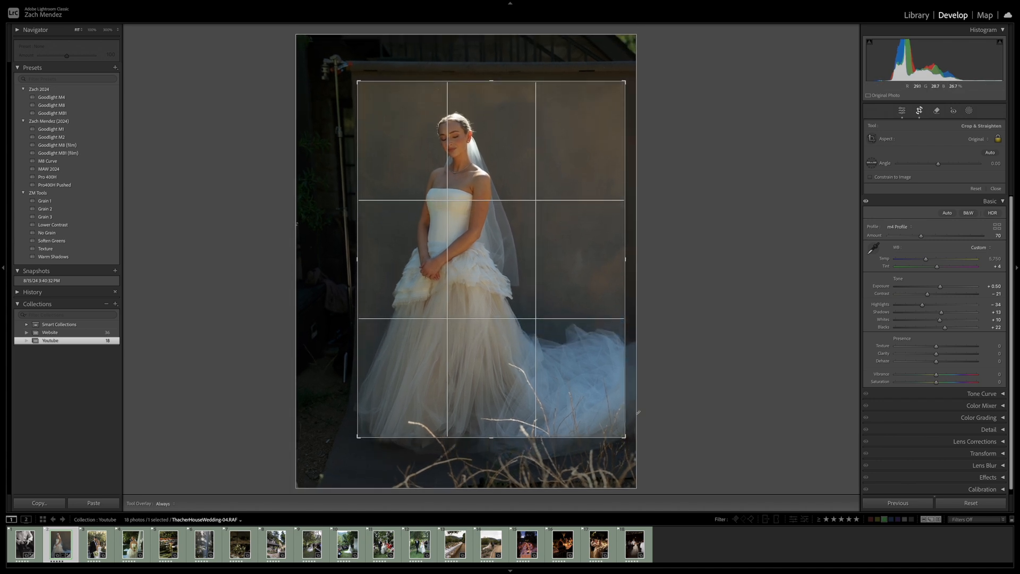
left_click_drag(625, 437, 609, 431)
left_click_drag(537, 374, 538, 360)
key("Return")
Nudge the photo slightly to the left within the tighter crop frame and apply the crop
key("r")
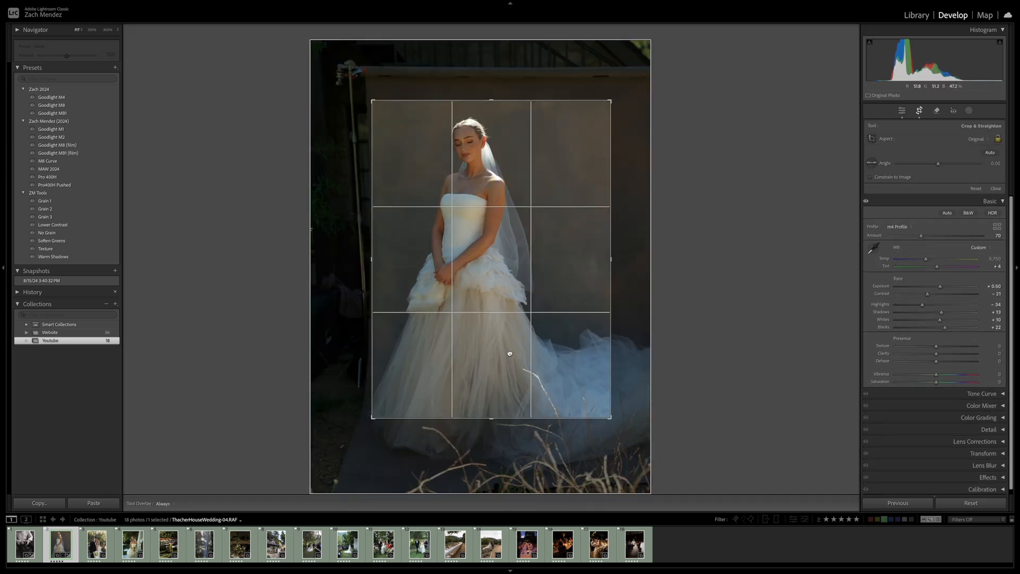
left_click_drag(508, 454, 503, 453)
key("Return")
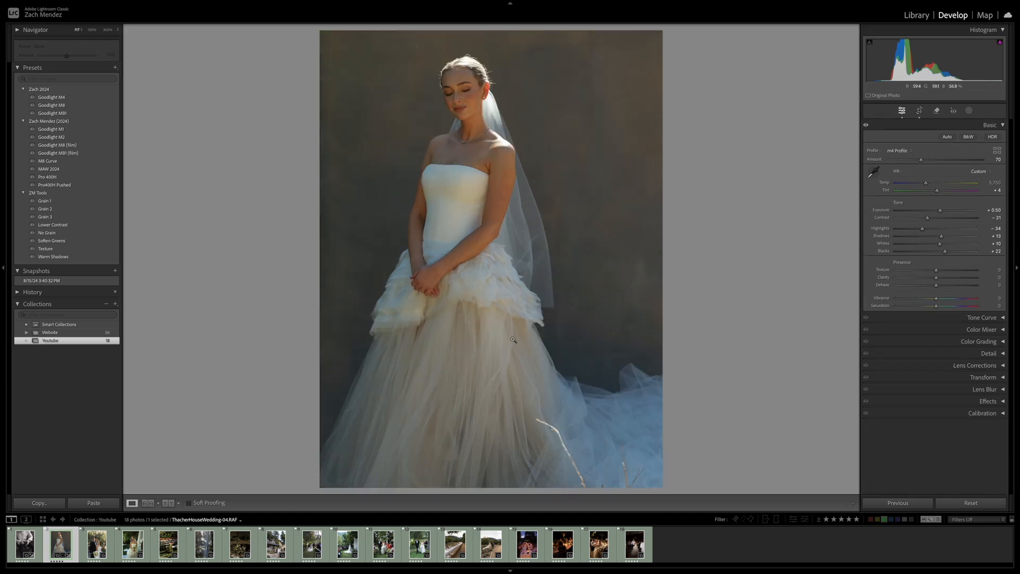
key("r")
key("Return")
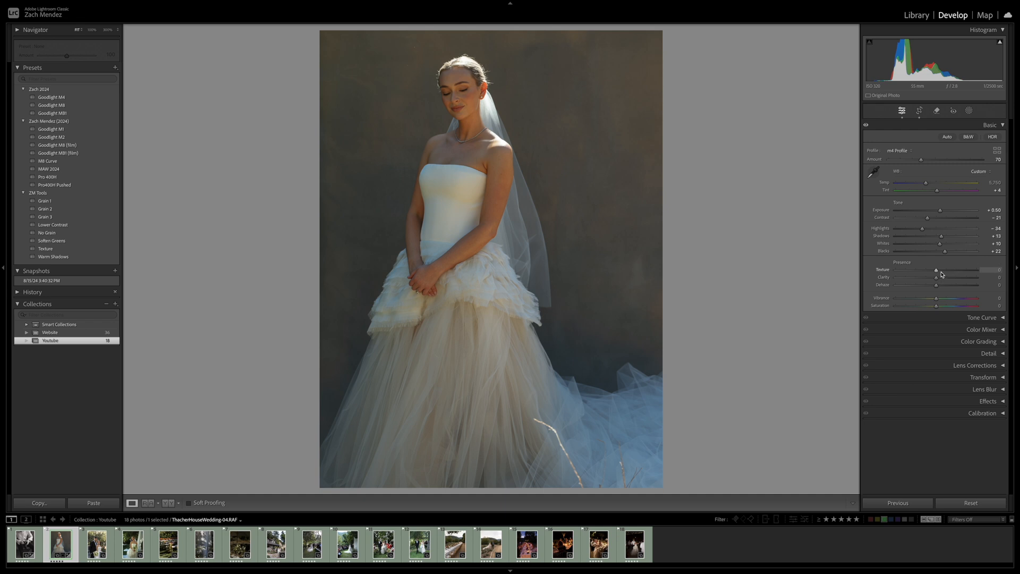
Set the bride portrait's Texture to +20 and Clarity to -10
left_click_drag(946, 273, 944, 273)
left_click_drag(936, 277, 931, 278)
left_click(982, 354)
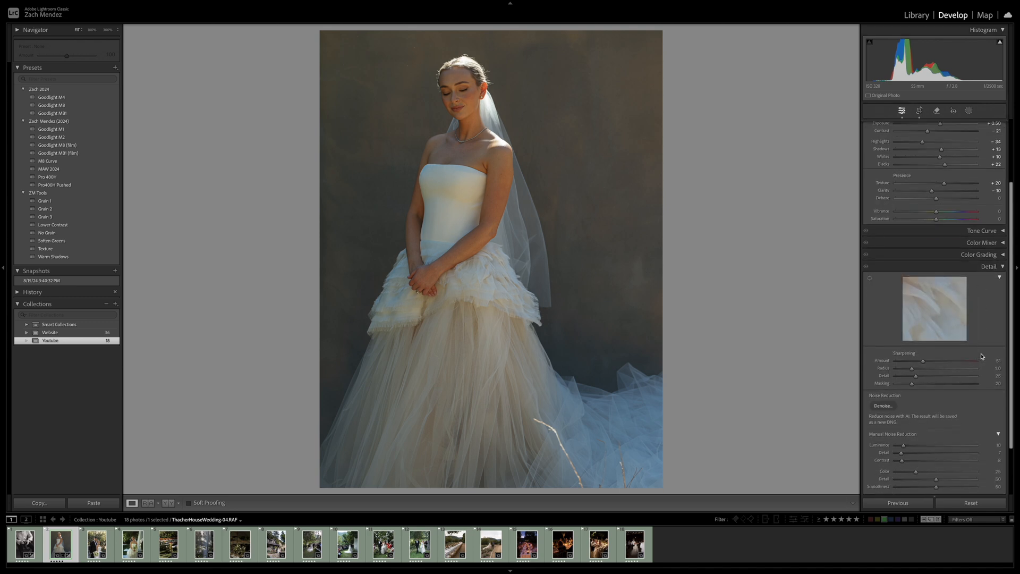
left_click(984, 266)
Add grain to the bride portrait and refine its amount to 10 while checking her face up close
left_click(965, 398)
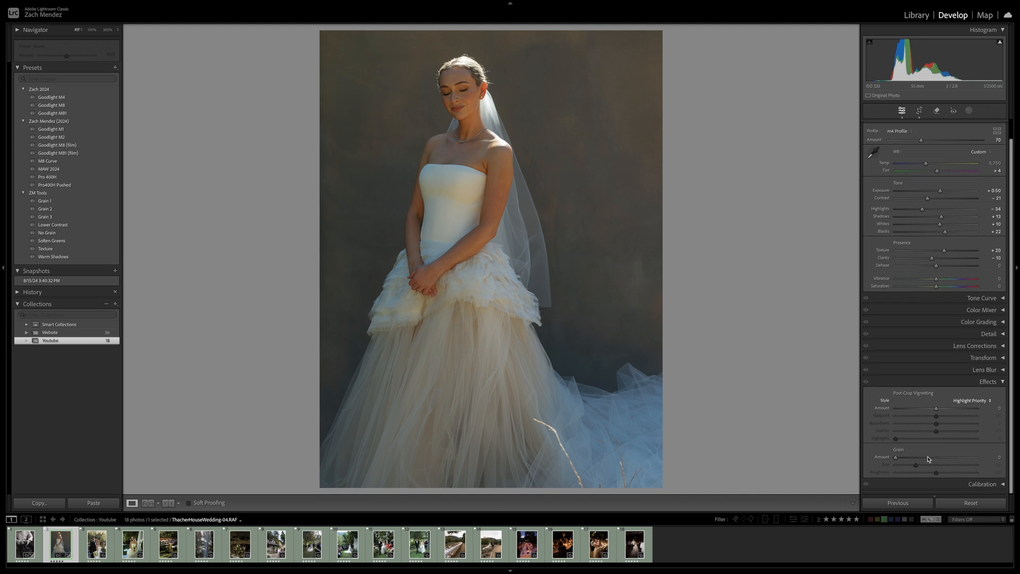
left_click(913, 458)
left_click_drag(912, 460, 915, 460)
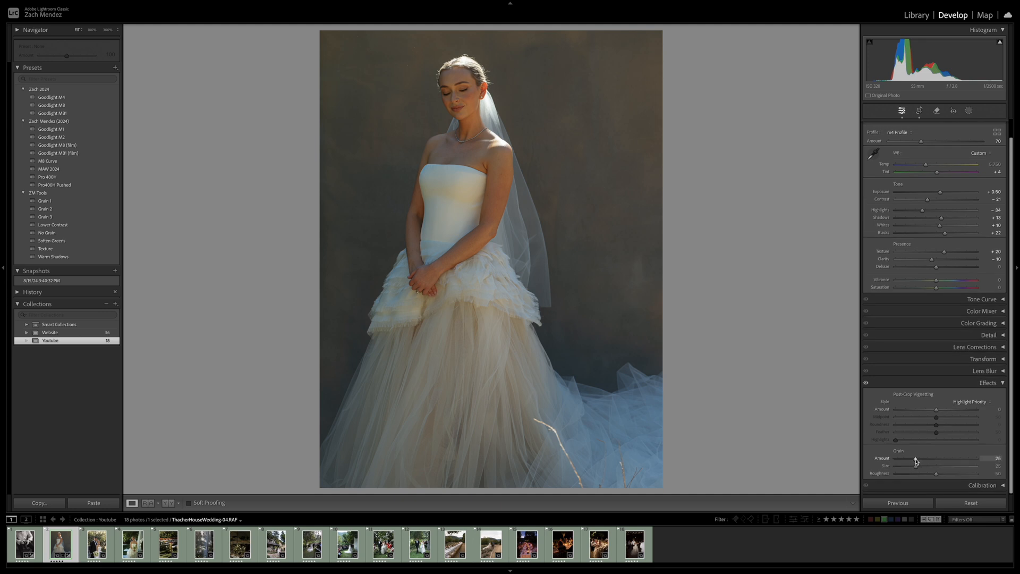
left_click(473, 74)
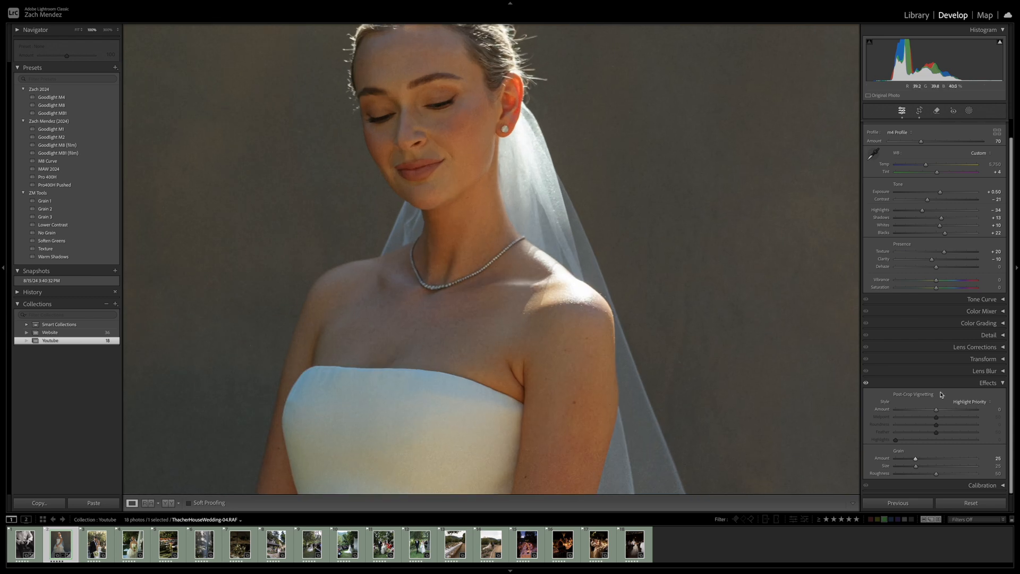
left_click_drag(915, 458, 907, 460)
left_click_drag(906, 459, 905, 460)
left_click(477, 118)
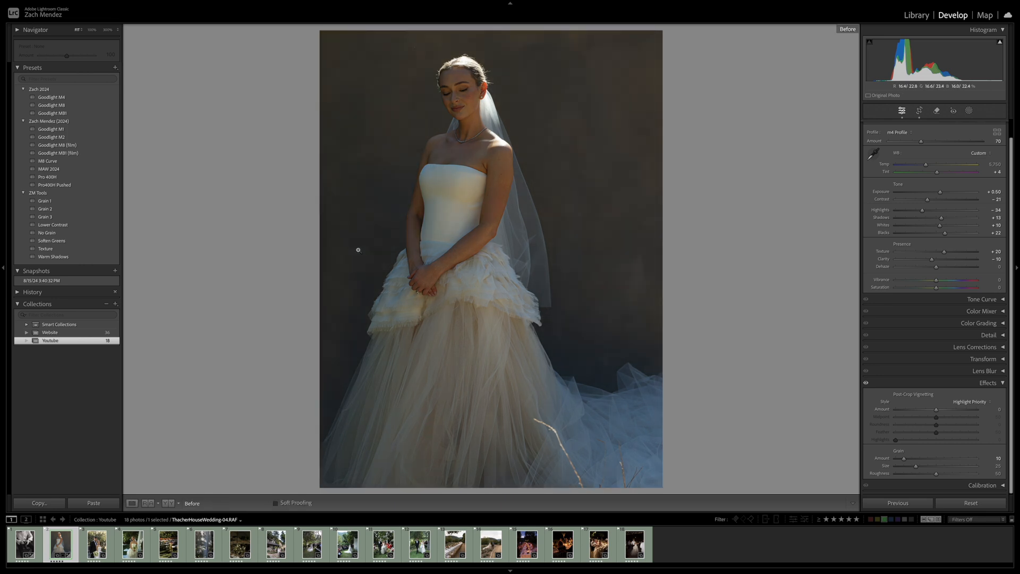
Go to the next photo, the couple with the bouquet, apply the previous photo's settings and restore its full uncropped frame
key("Right")
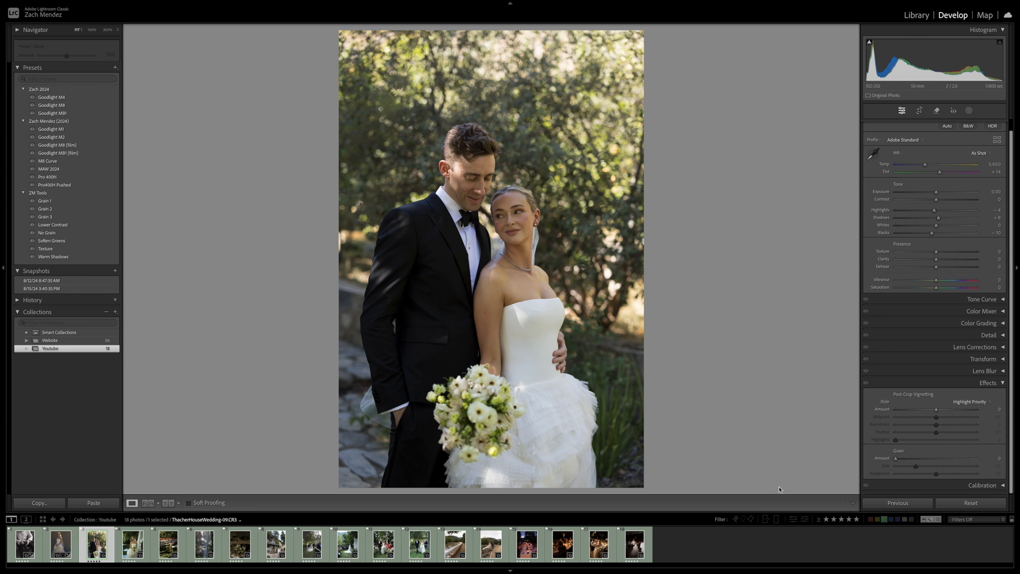
left_click(896, 502)
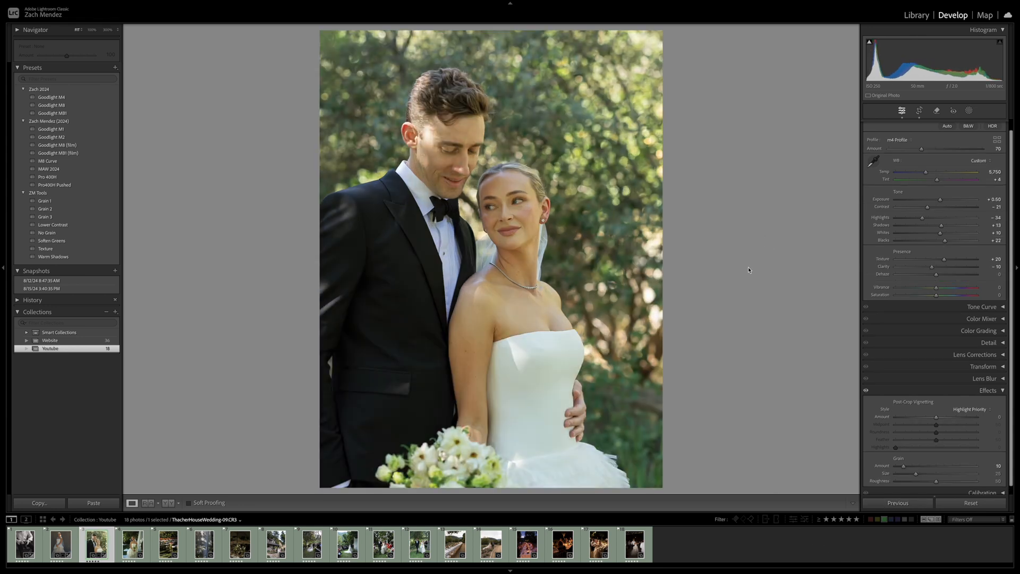
key("r")
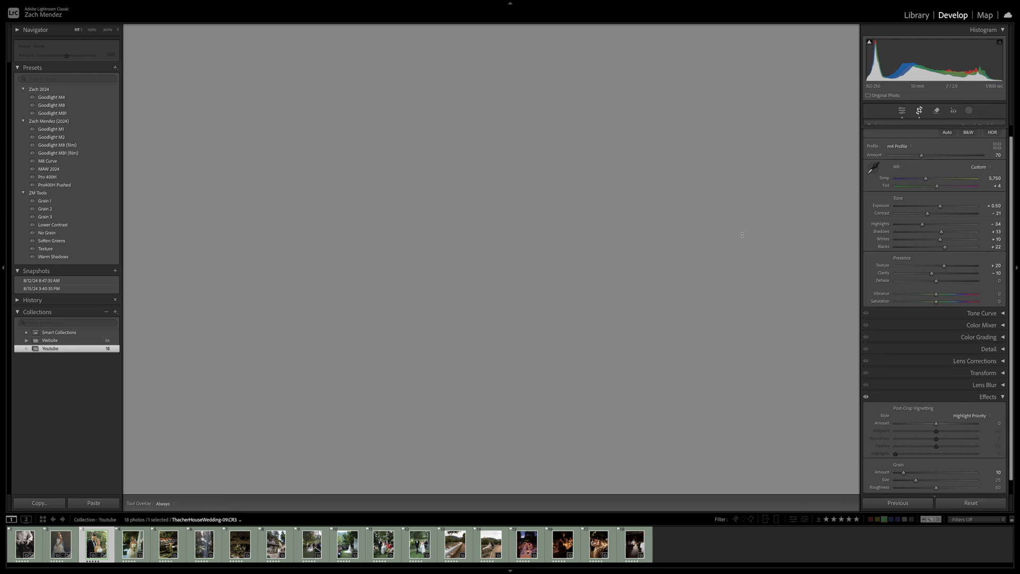
key("r")
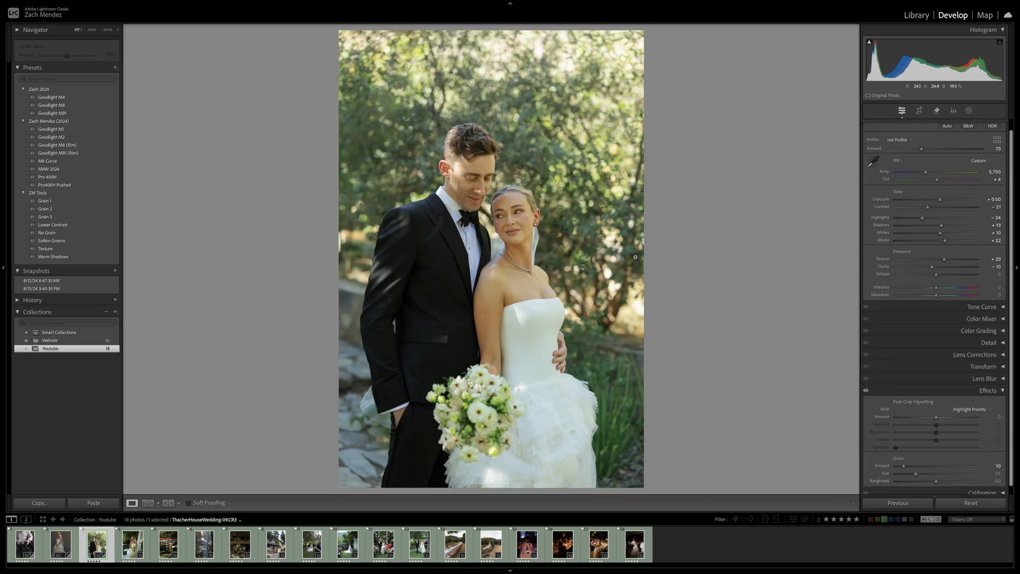
Set the couple portrait's white balance to Auto and reduce Tint to +20
double_click(937, 181)
double_click(926, 173)
left_click(979, 161)
left_click(986, 101)
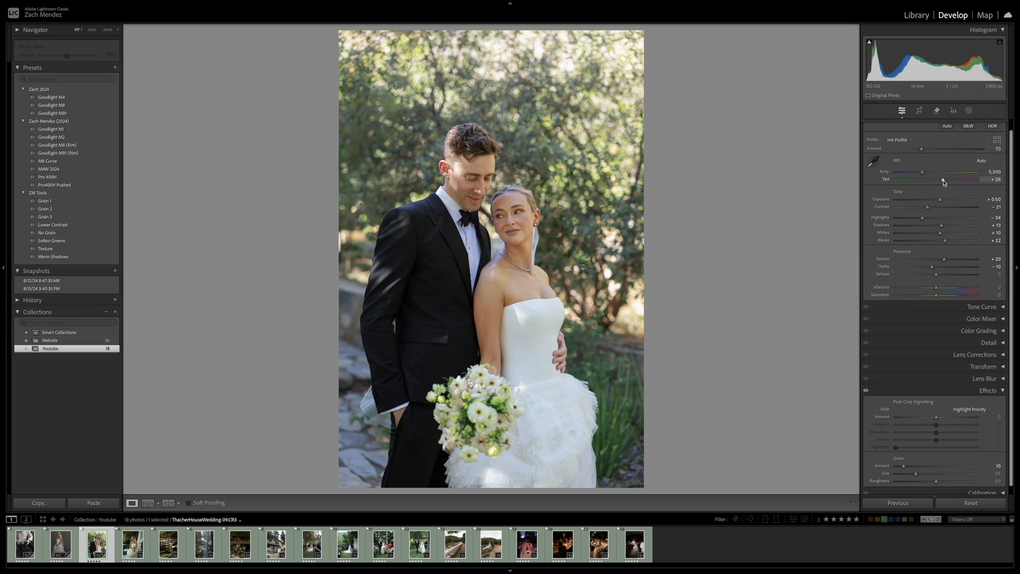
left_click_drag(943, 182, 941, 180)
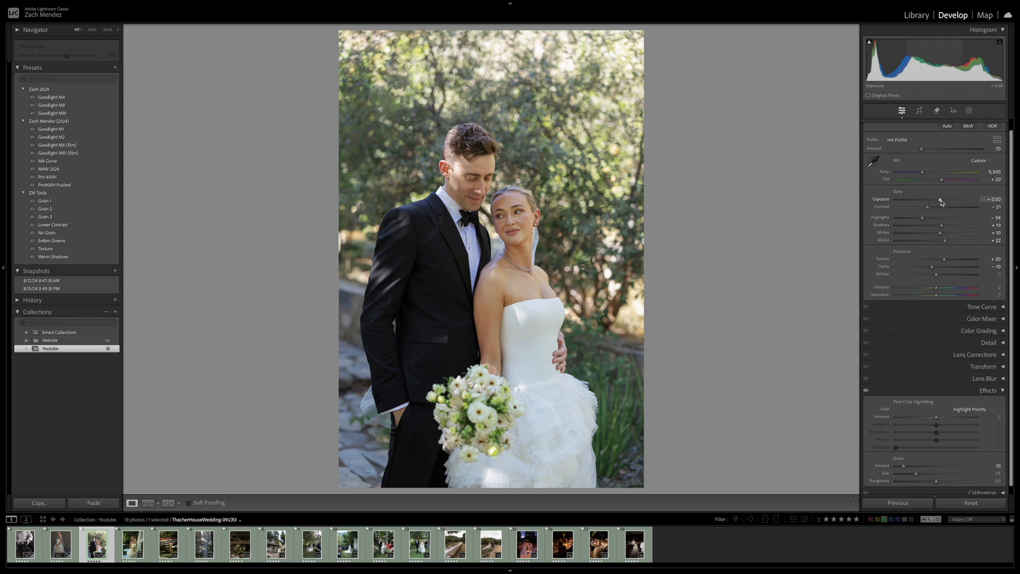
Lower Exposure to -0.45, warm Temp to 6,067, reset Highlights to 0 and raise Whites to +30 on the couple portrait
left_click_drag(941, 202, 933, 202)
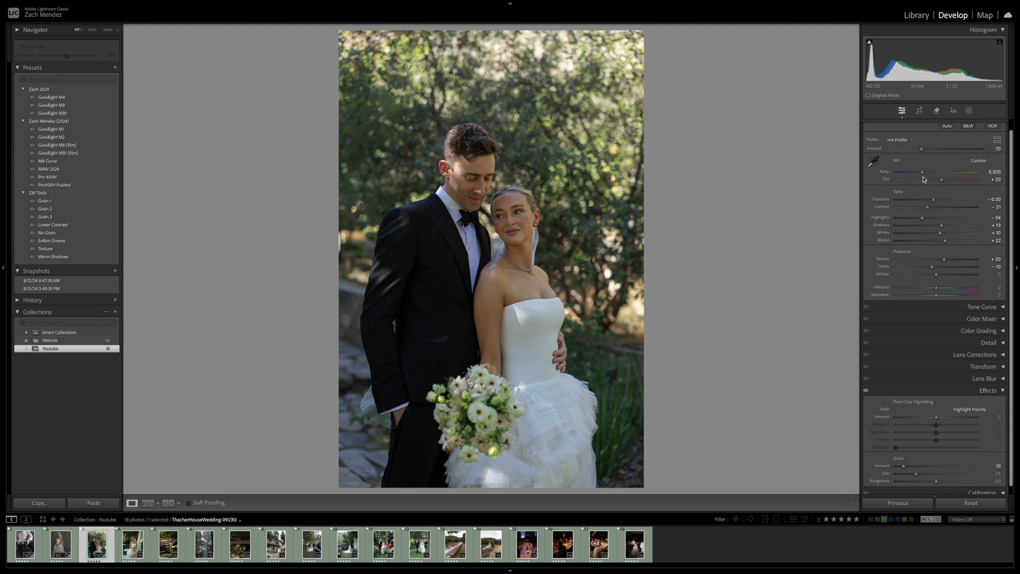
left_click_drag(922, 172, 930, 223)
left_click_drag(939, 233, 949, 234)
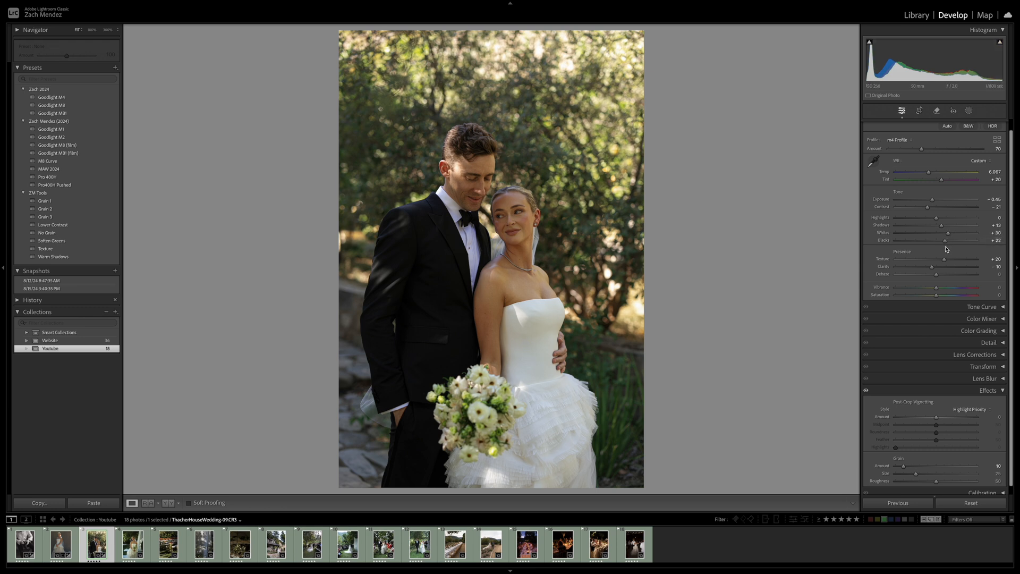
Set Contrast to -36, Blacks to +52, Exposure to -0.55, Temp to 6,187 and Tint to +24 on the couple portrait
left_click_drag(927, 208, 921, 209)
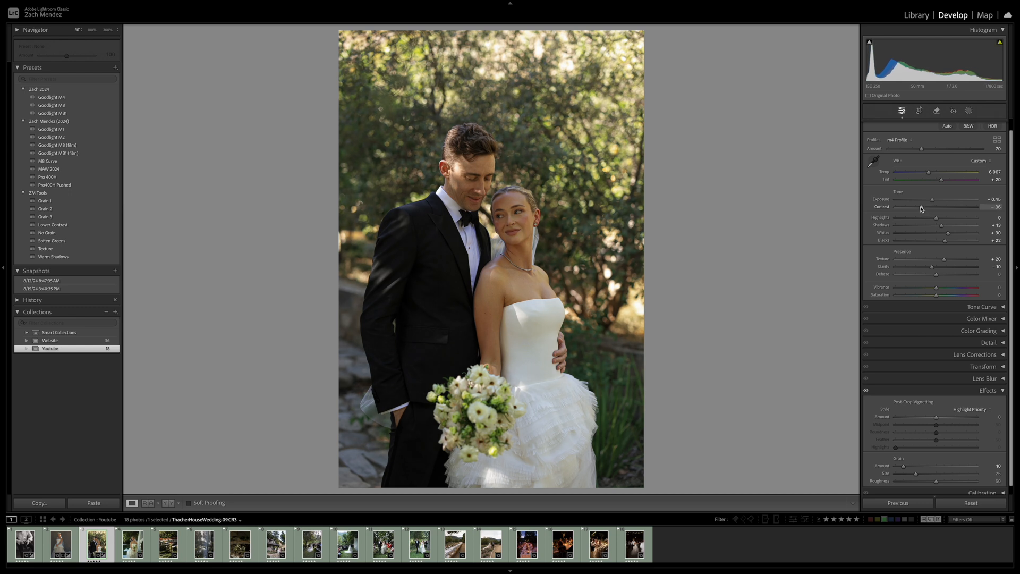
left_click_drag(945, 242, 958, 245)
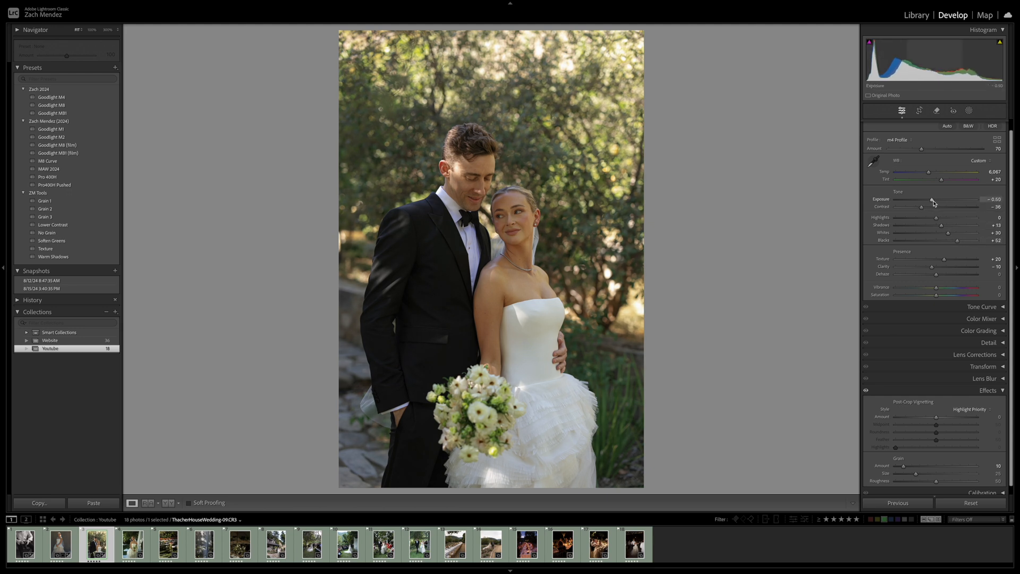
left_click_drag(933, 203, 931, 175)
Compare the couple portrait before and after its edits and examine the couple's faces up close
key("backslash")
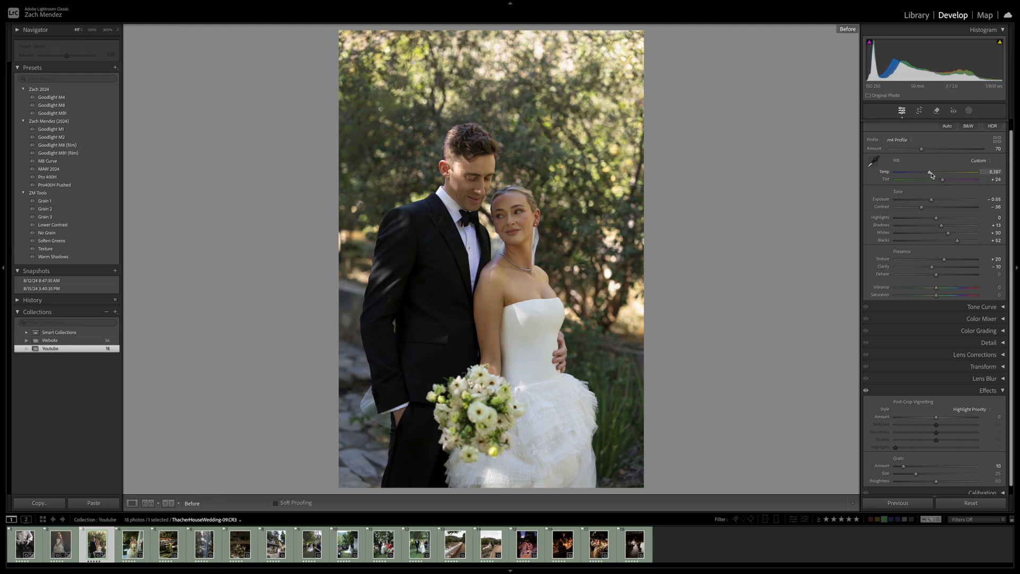
key("backslash")
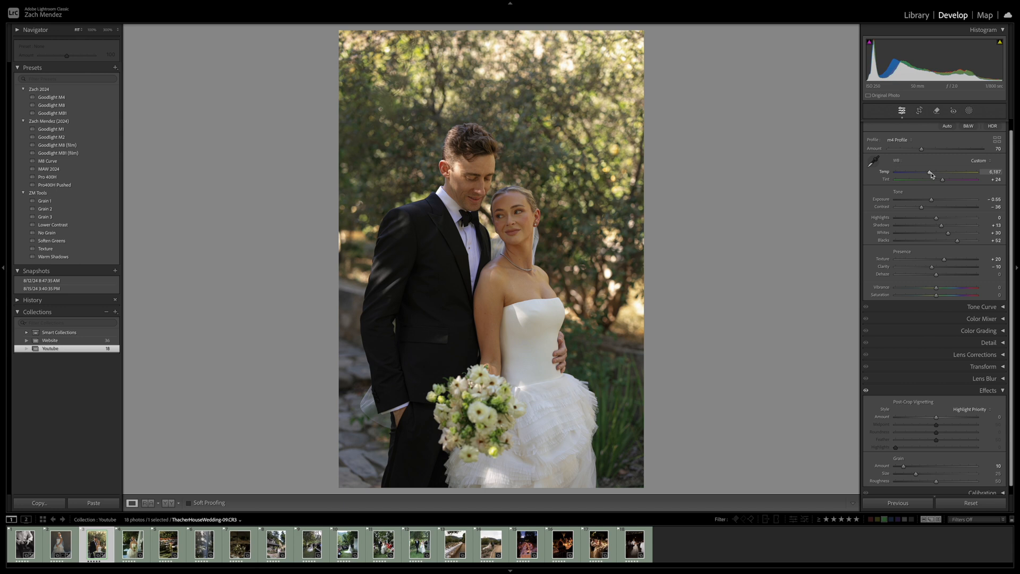
key("backslash")
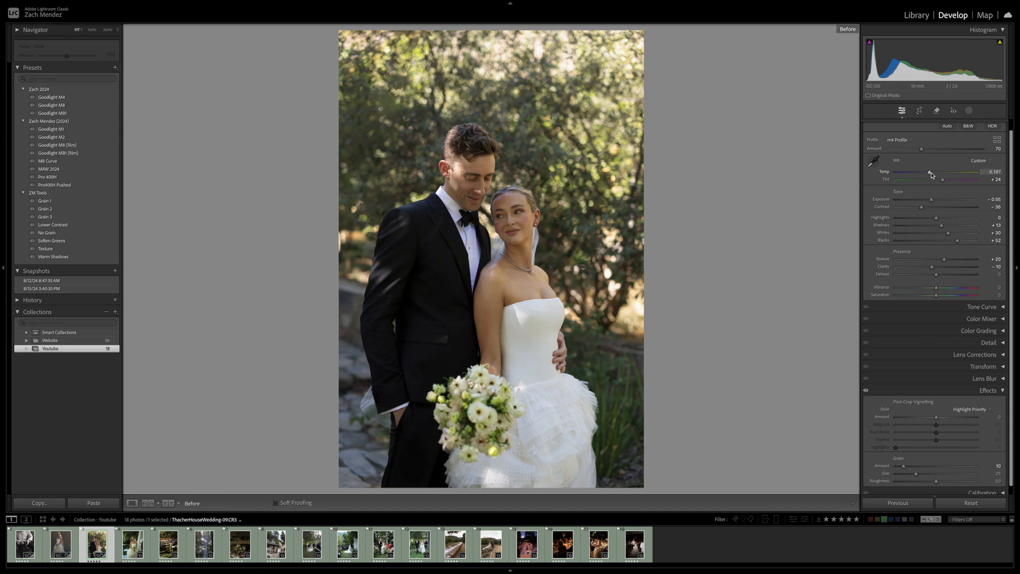
key("backslash")
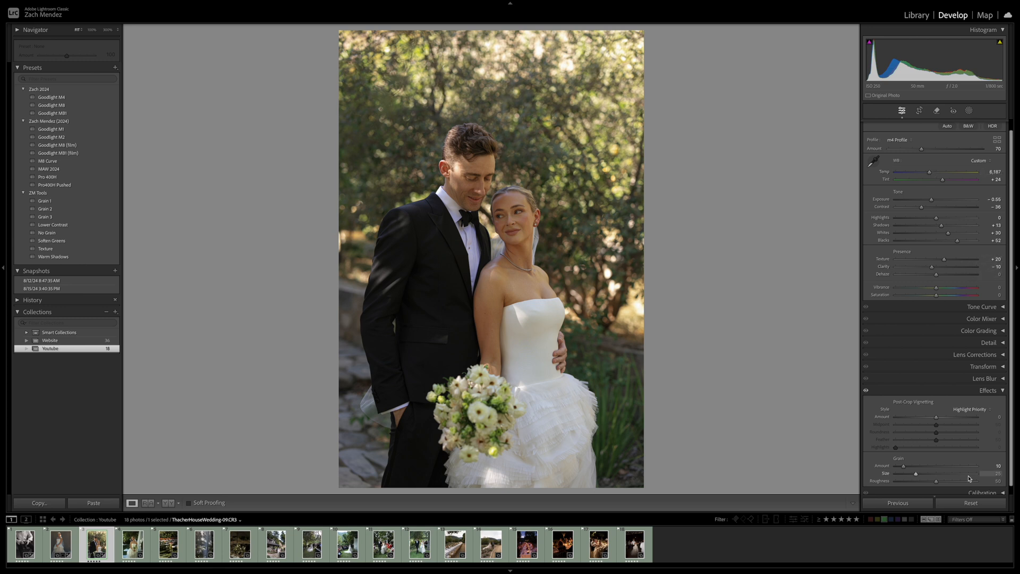
left_click(987, 389)
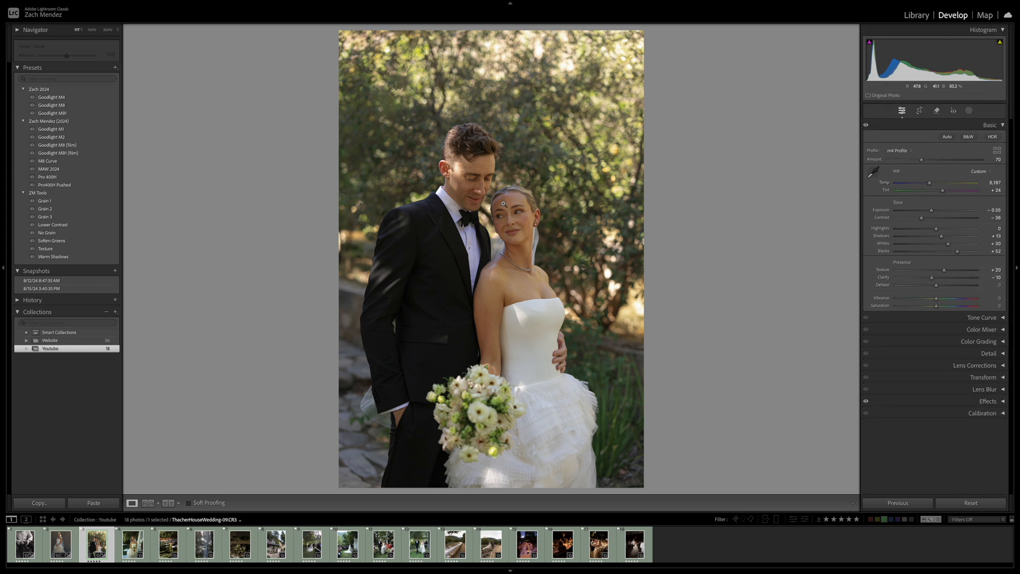
left_click(503, 204)
mouse_move(503, 204)
left_mouse_down()
mouse_move(619, 331)
mouse_move(509, 217)
left_mouse_up()
left_click(509, 217)
Copy the couple portrait's settings without crop or masking, paste them onto the next photo of the bride holding her bouquet, and compare before and after
key("super+shift+c")
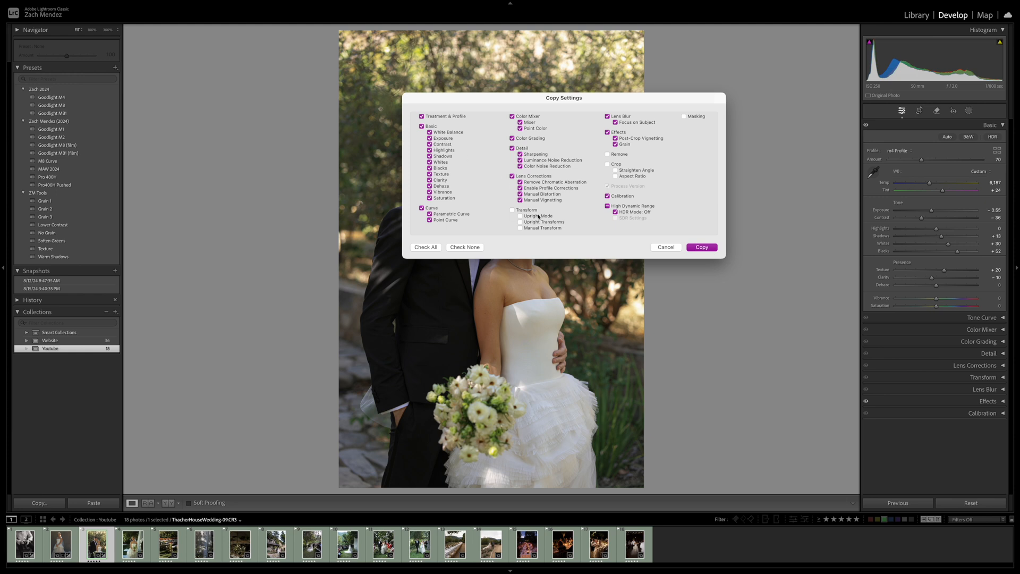
left_click(712, 246)
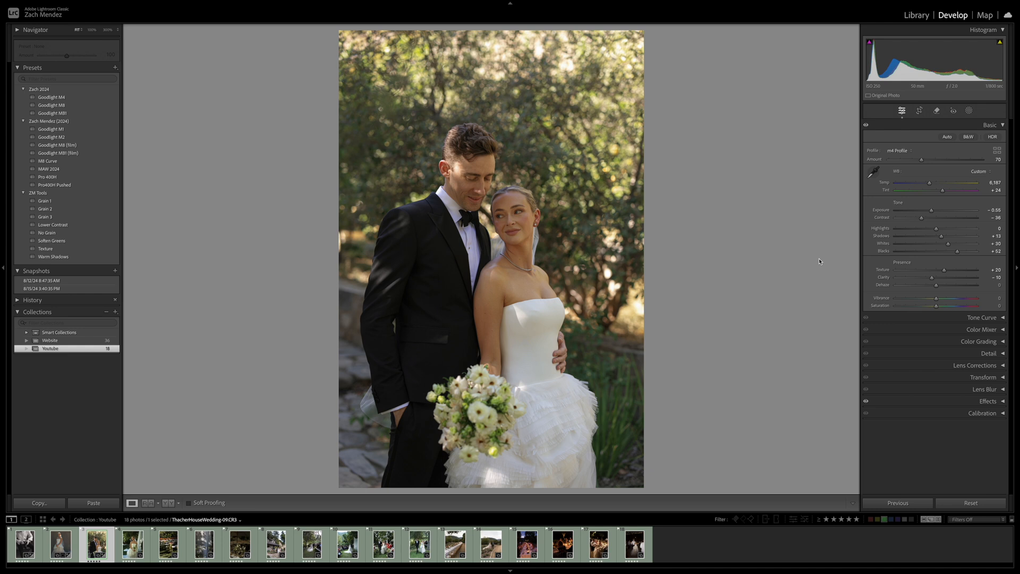
key("Right")
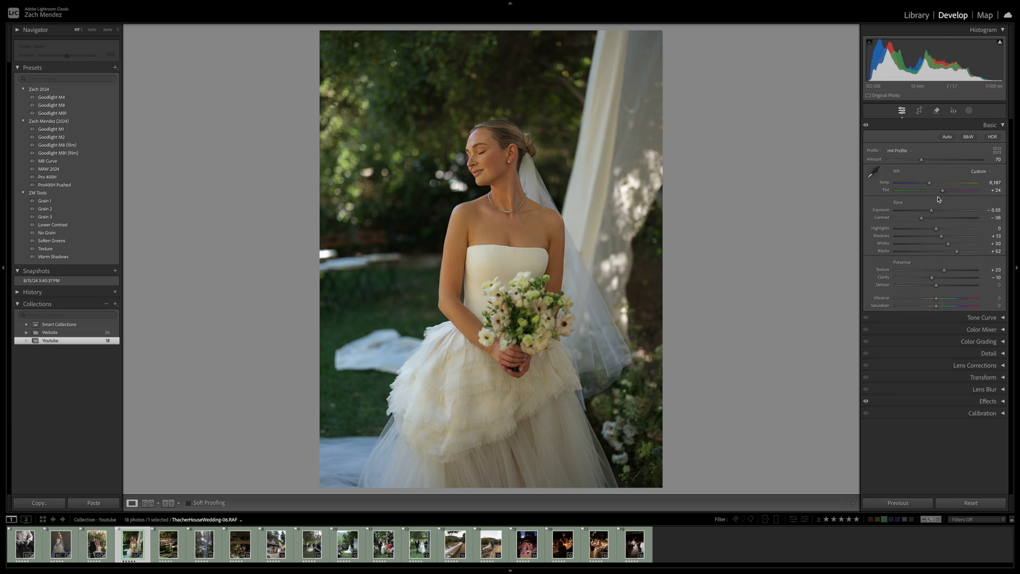
key("backslash")
key("backslash")
key("backslash")
key("backslash")
Set Tint to -2, Temp to 5,750, Exposure to -0.15 and Blacks to +22 on the bride-with-bouquet photo
left_click_drag(942, 192, 936, 192)
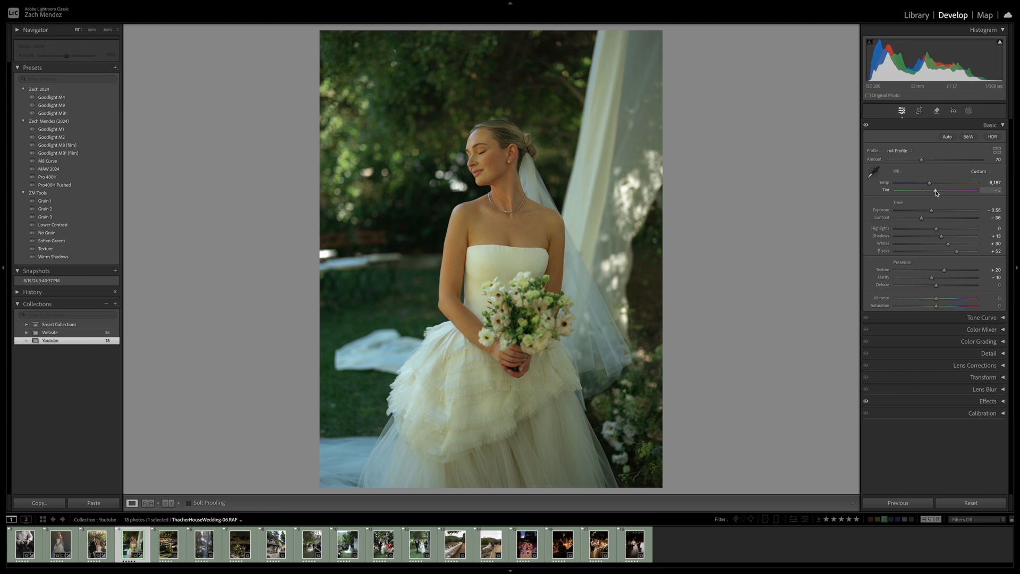
left_click_drag(929, 183, 926, 183)
left_click_drag(931, 211, 936, 211)
left_click_drag(957, 251, 945, 254)
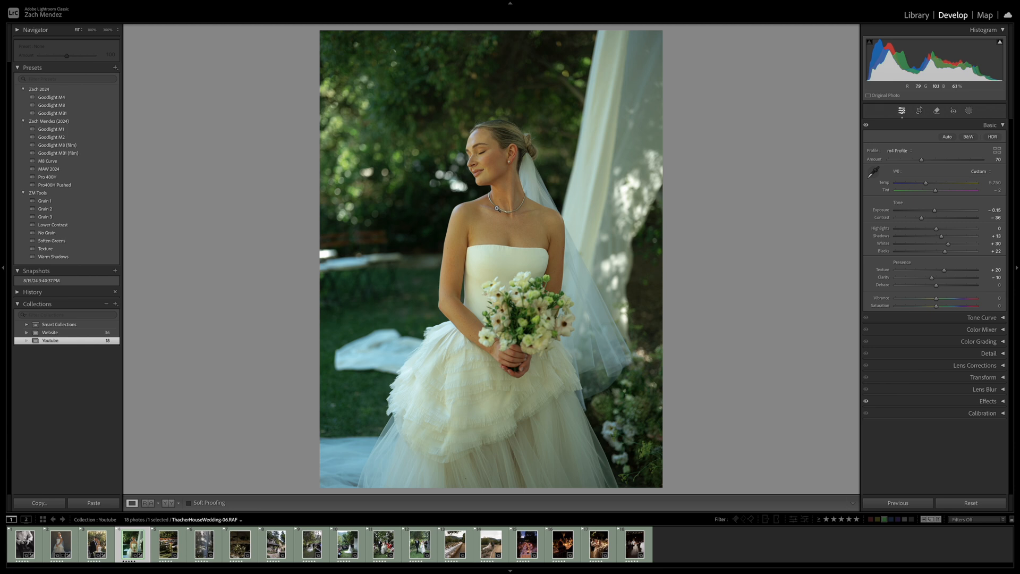
Switch the bride-with-bouquet photo to Auto white balance, compare before and after, and reduce Tint to +19
left_click(979, 171)
left_click(974, 112)
key("backslash")
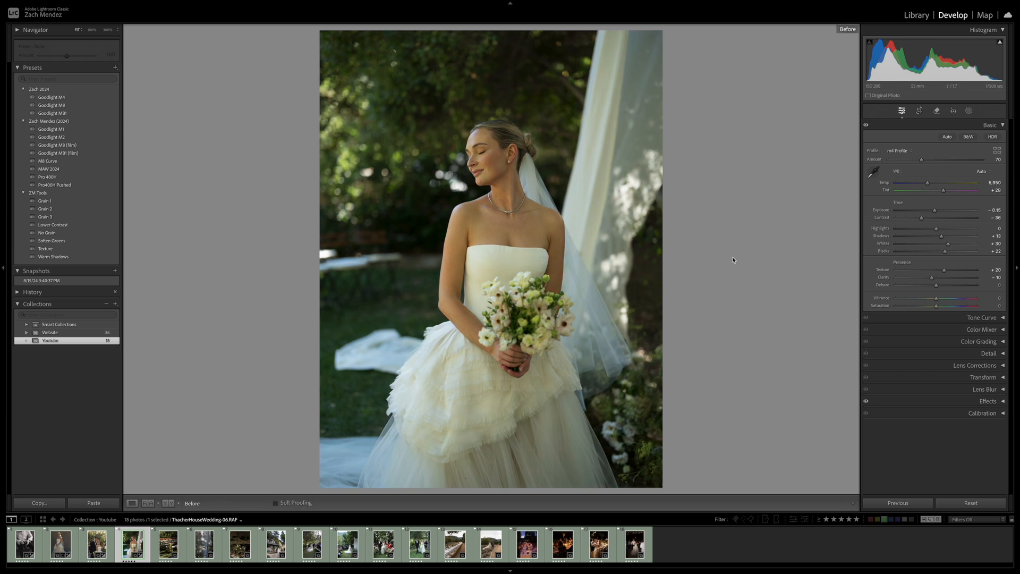
key("backslash")
left_click_drag(944, 190, 942, 194)
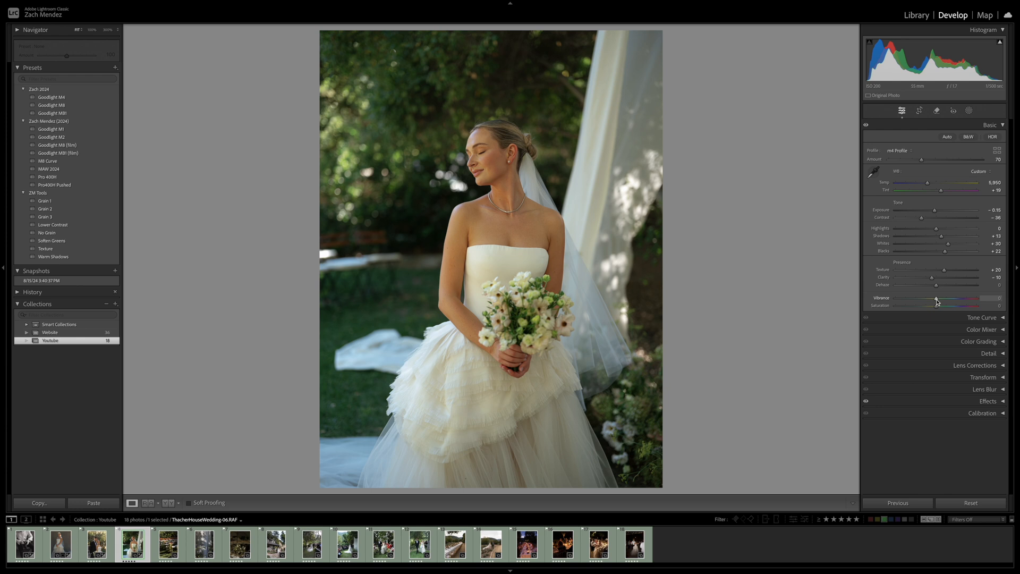
Set Vibrance to -15 on the bride-with-bouquet photo and compare it before and after
left_click_drag(936, 301, 931, 301)
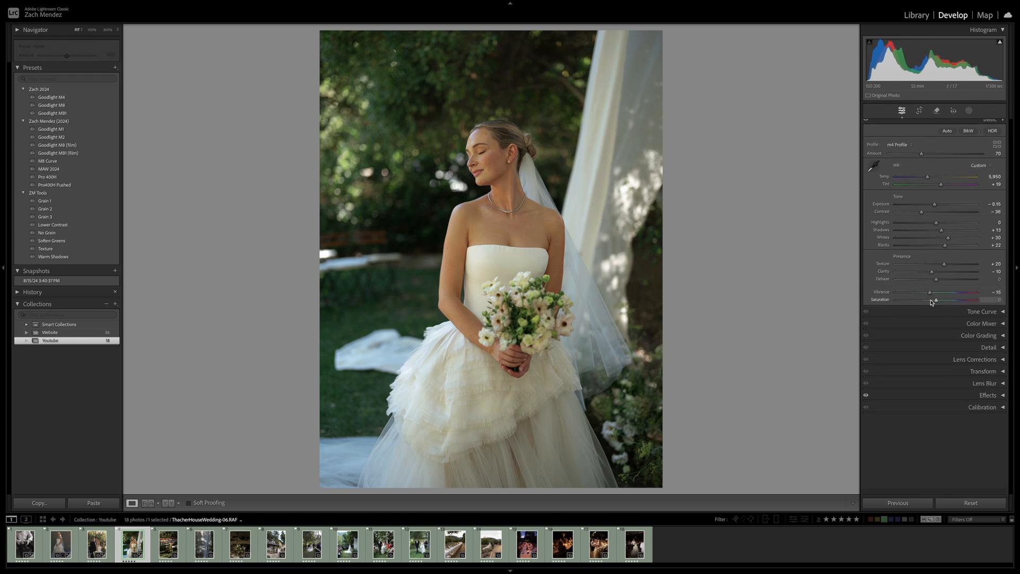
key("backslash")
key("backslash")
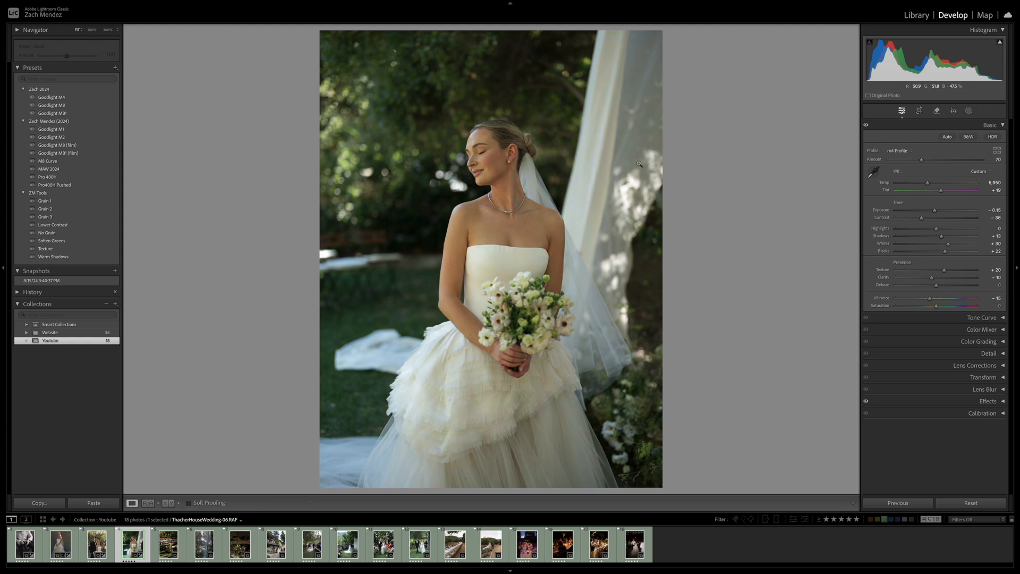
key("backslash")
key("backslash")
Examine the bride's face and upper body up close, and compare the whole bouquet portrait before and after its edits
left_click(493, 200)
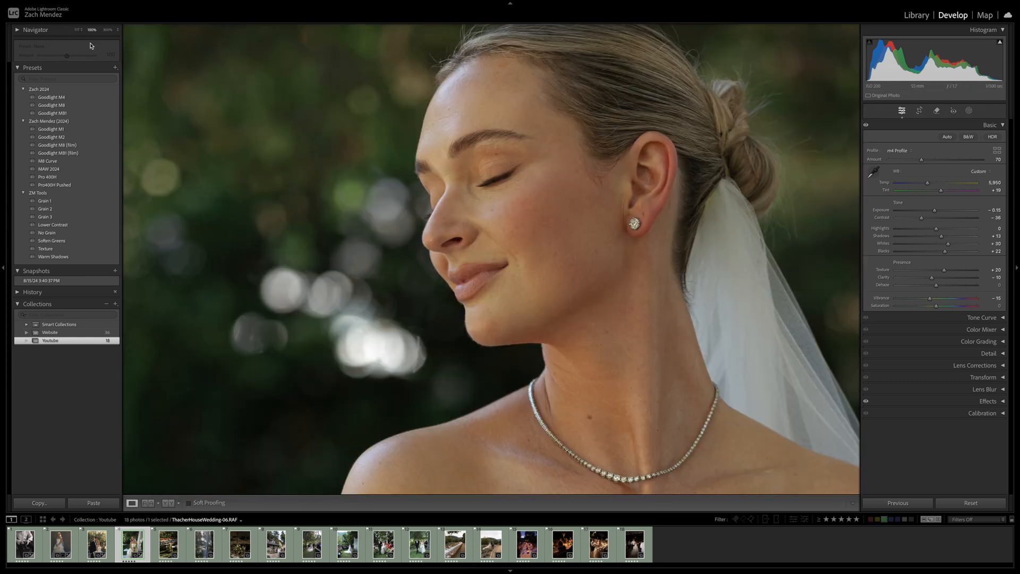
left_click_drag(459, 148, 485, 176)
left_click_drag(563, 294, 571, 204)
left_click(505, 196)
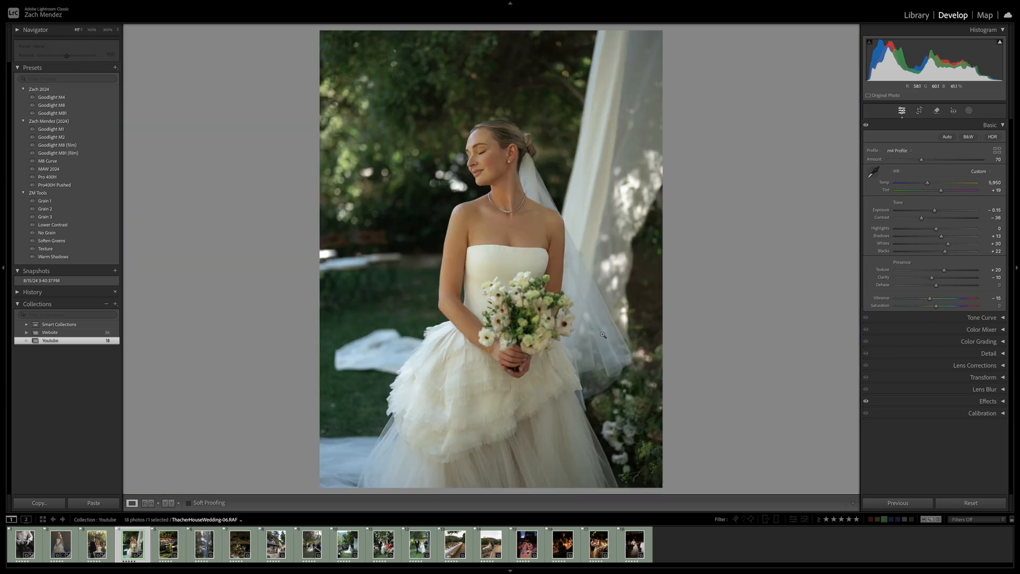
key("backslash")
key("backslash")
key("backslash")
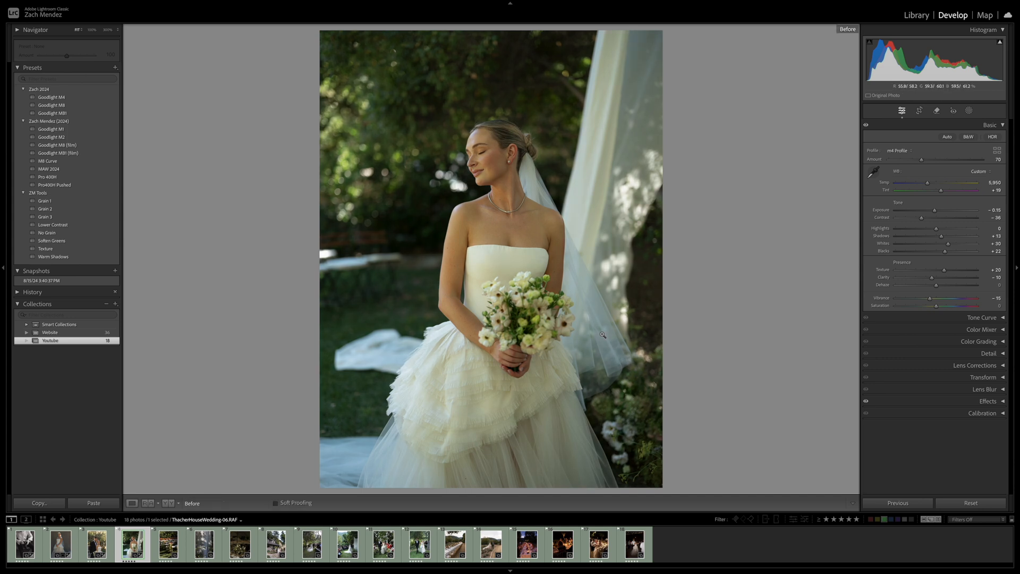
key("backslash")
key("backslash")
key("backslash")
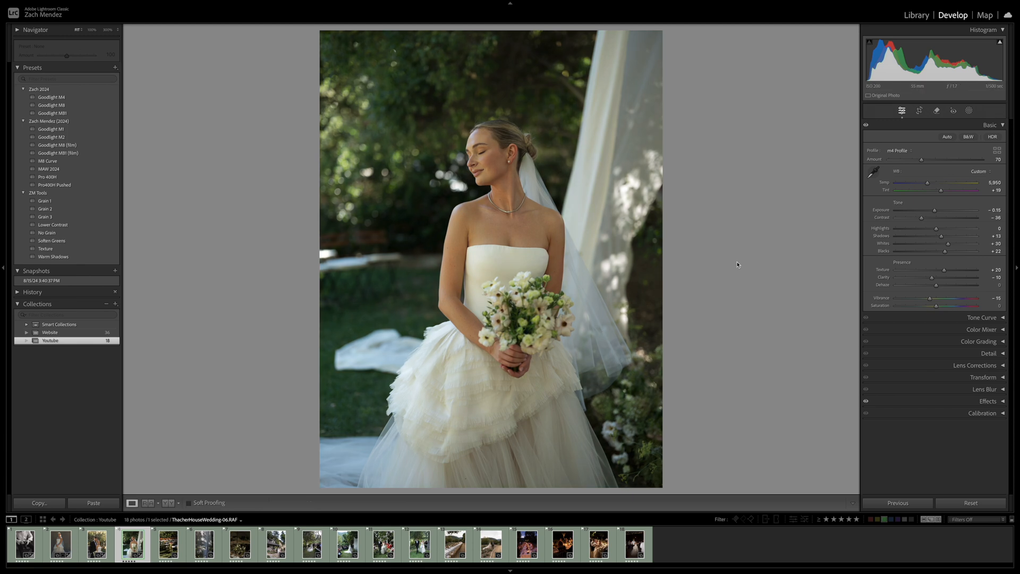
Copy the bride portrait's settings, paste them onto the next photo of the ceremony chairs and flowers, and compare before and after
key("super+shift+c")
key("Return")
key("Right")
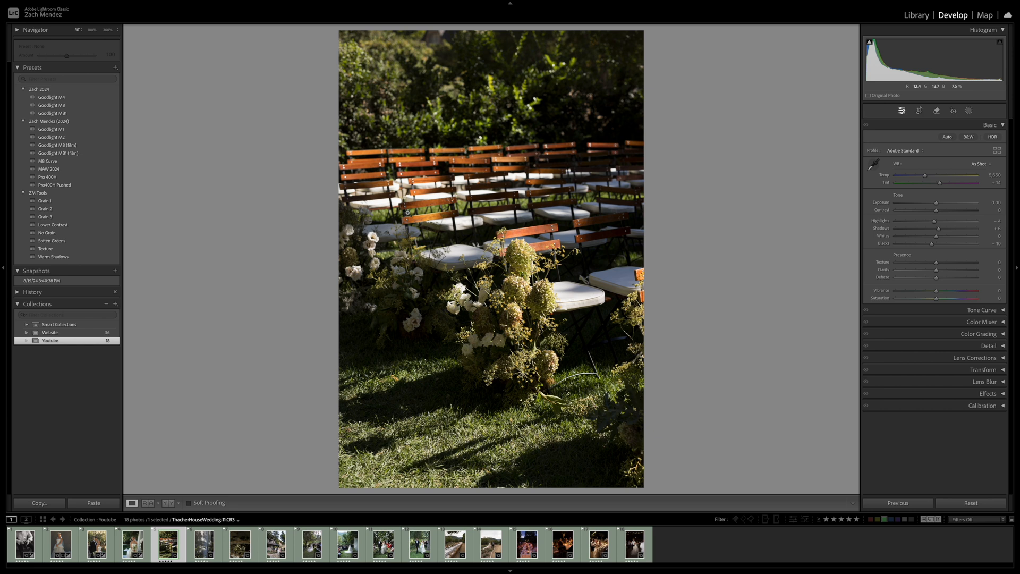
key("super+shift+v")
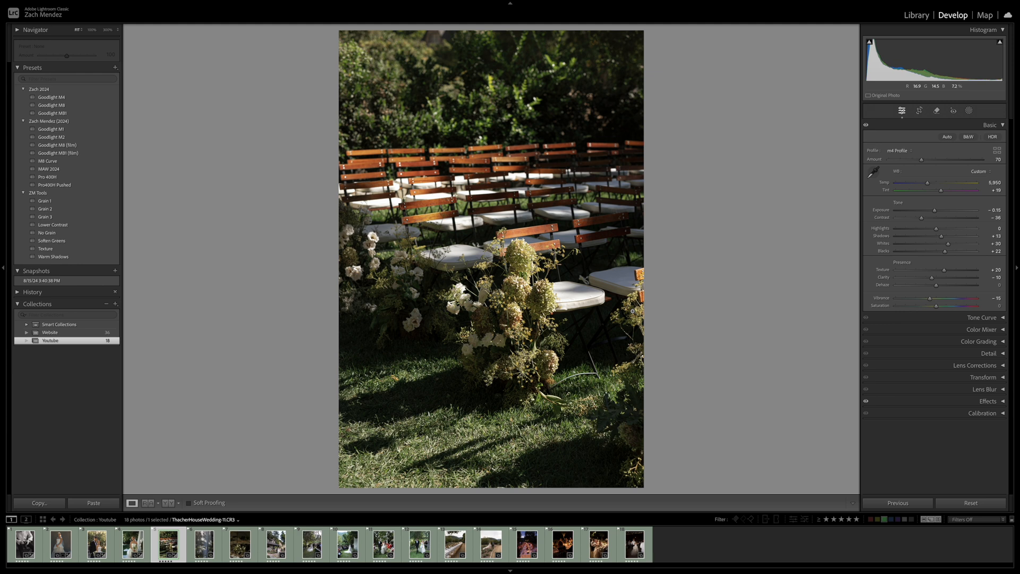
key("backslash")
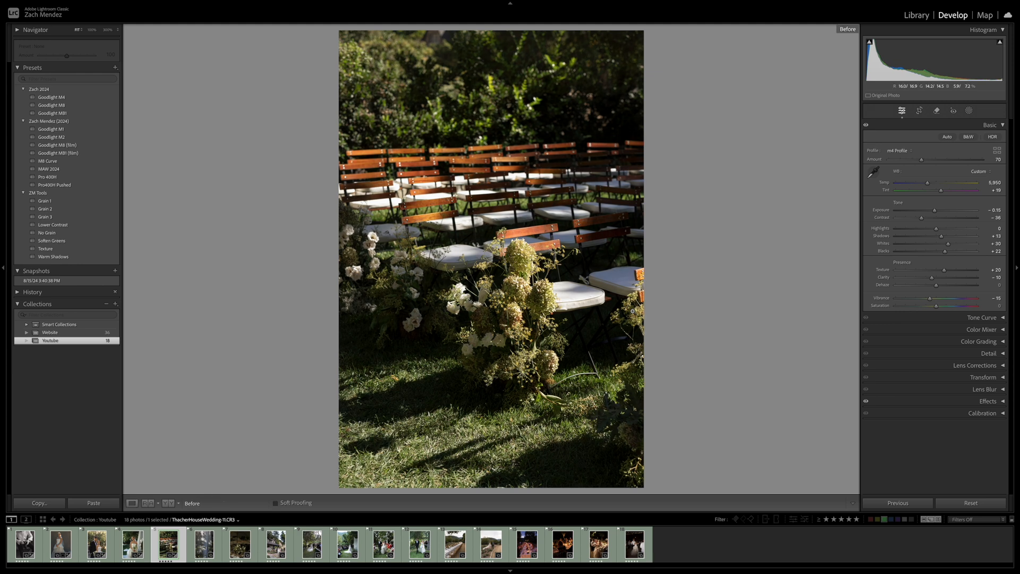
key("backslash")
key("backslash")
On the ceremony chairs photo, set Temp 6,580, Tint +25, Exposure -0.35, Highlights -11, Shadows +23 and Blacks +9, comparing before and after
key("backslash")
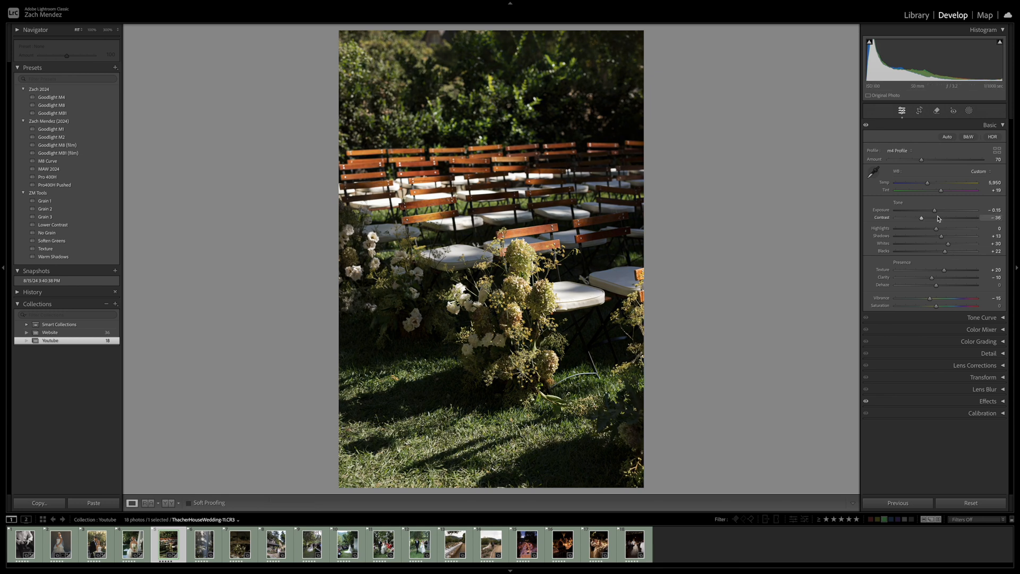
left_click_drag(935, 212, 932, 184)
left_click_drag(936, 230, 945, 237)
key("backslash")
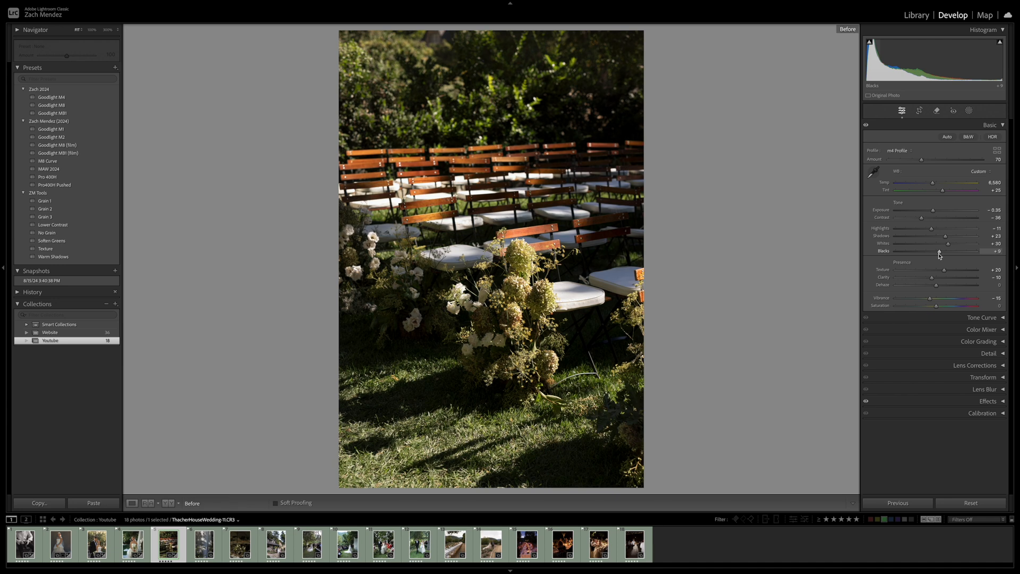
key("backslash")
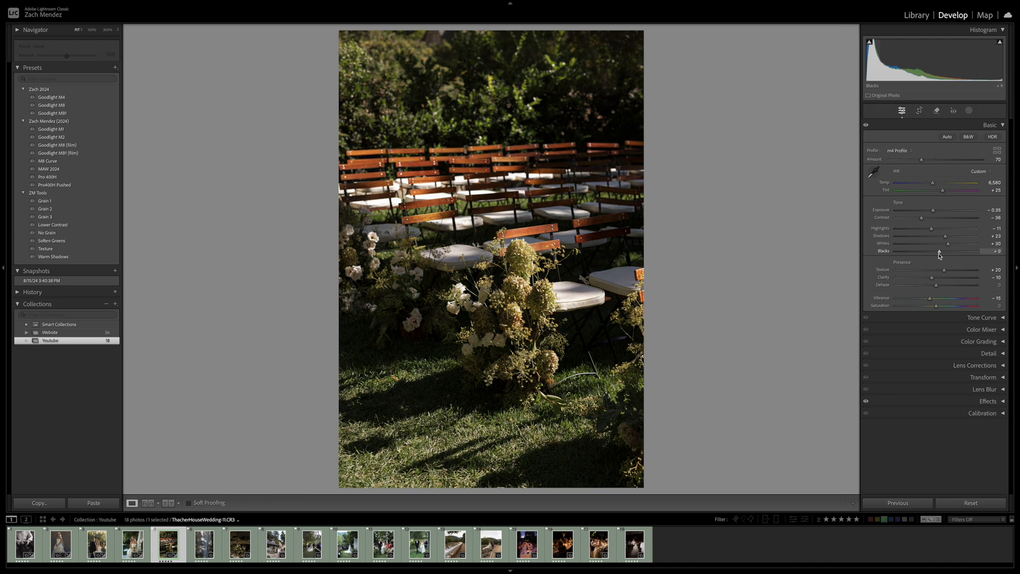
key("backslash")
key("backslash")
Copy the ceremony chairs photo's settings and paste them onto the next photo of the draped fabric
key("ctrl+shift+c")
key("Return")
key("Right")
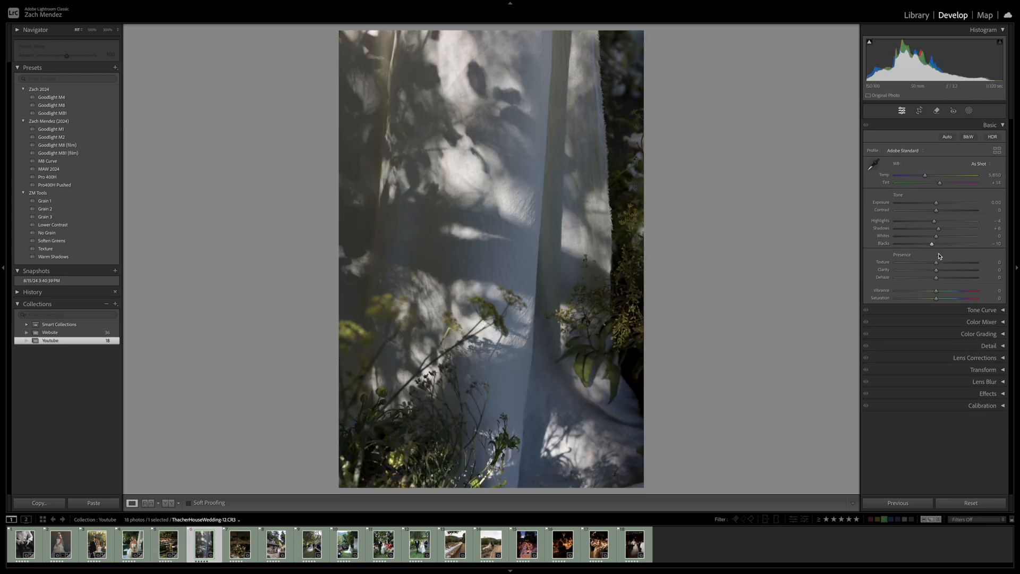
key("ctrl+shift+v")
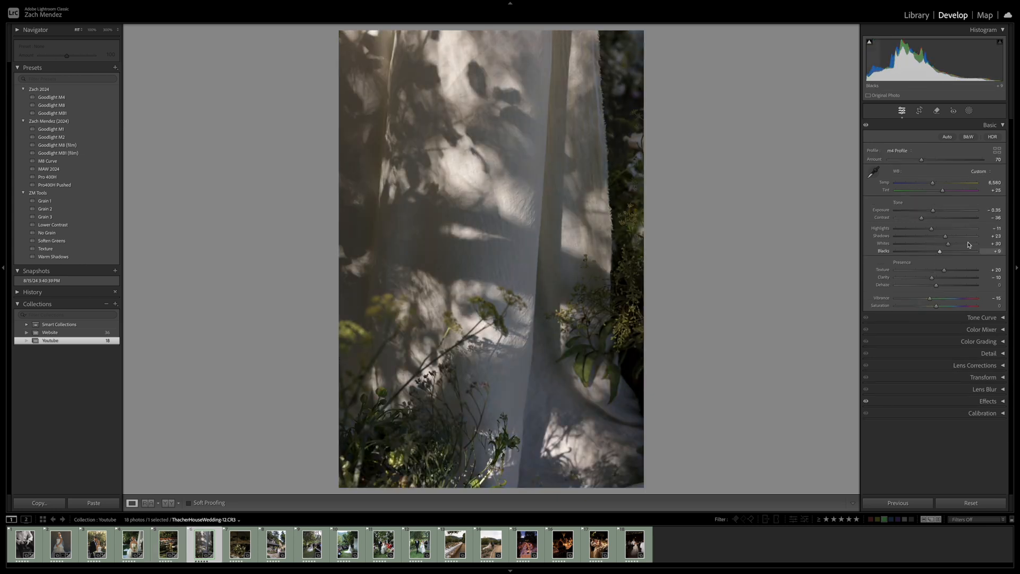
On the draped fabric photo, set Exposure +0.05, Contrast -8, Highlights -30, Blacks -9 and Temp 7,574, comparing before and after
left_click_drag(933, 210, 931, 254)
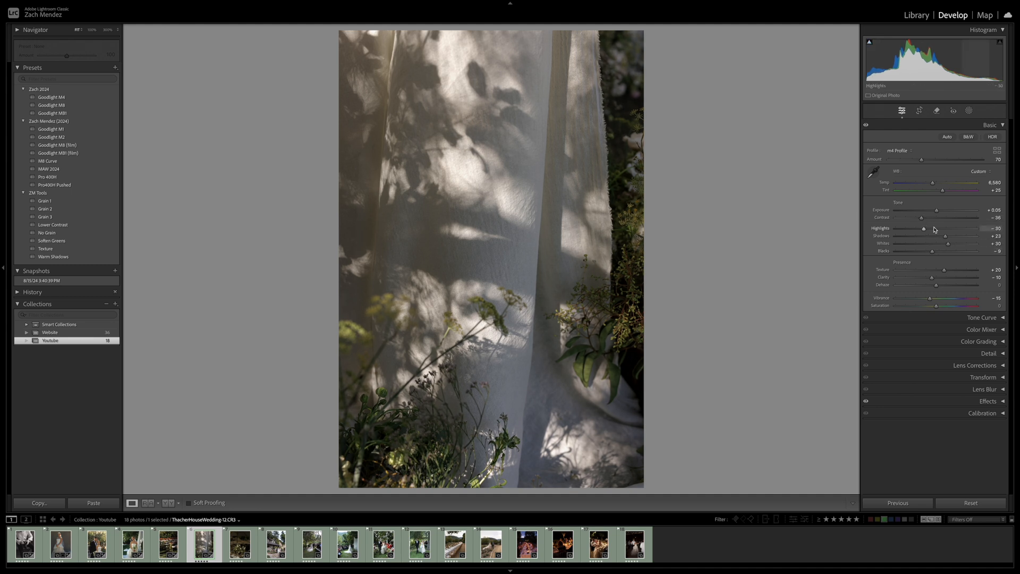
left_click_drag(927, 221, 933, 219)
left_click_drag(932, 184, 940, 185)
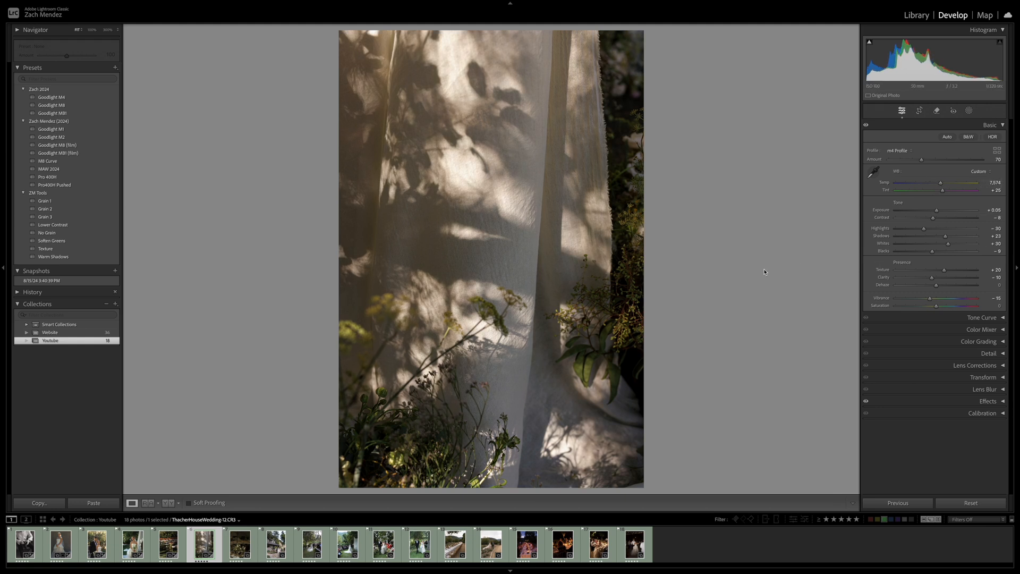
key("backslash")
key("backslash")
key("backslash")
key("backslash")
Paste the copied settings onto the next photo of flowers and baskets, with Exposure +0.55, Highlights -38, Shadows +26 and Blacks 0
key("Right")
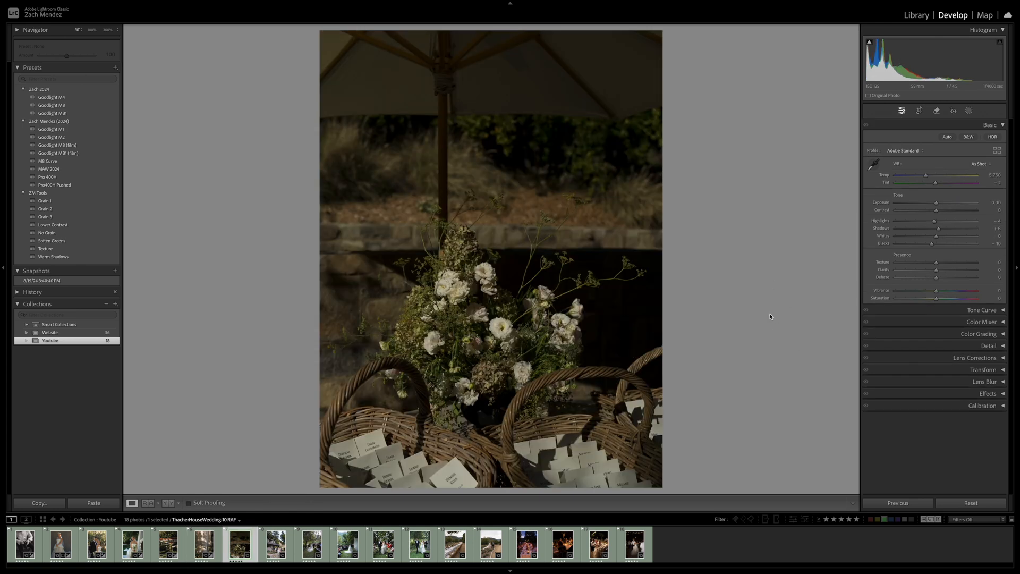
key("ctrl+shift+v")
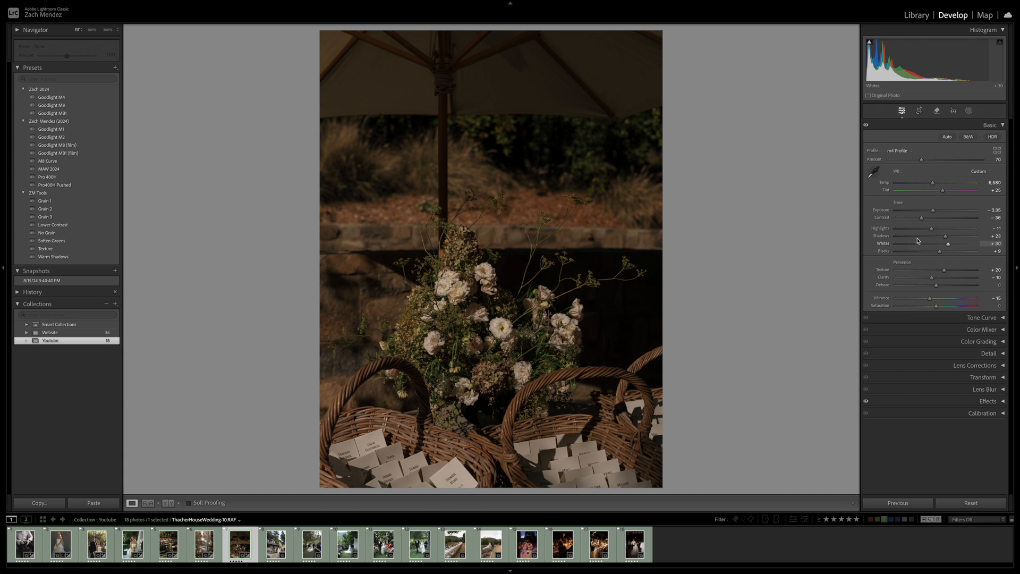
left_click(941, 211)
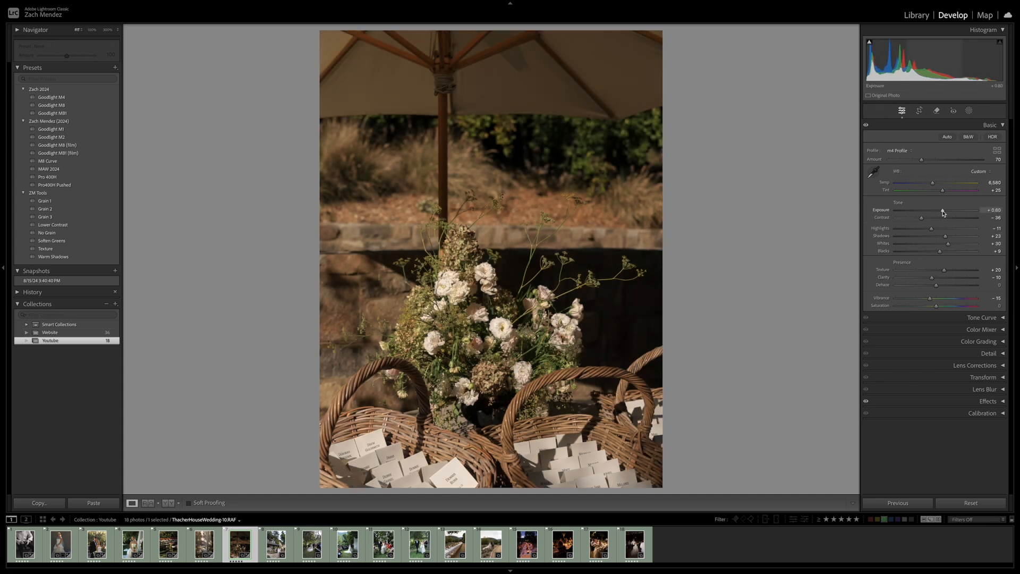
mouse_move(931, 230)
left_mouse_down()
mouse_move(919, 230)
mouse_move(948, 238)
mouse_move(940, 212)
left_mouse_up()
double_click(940, 251)
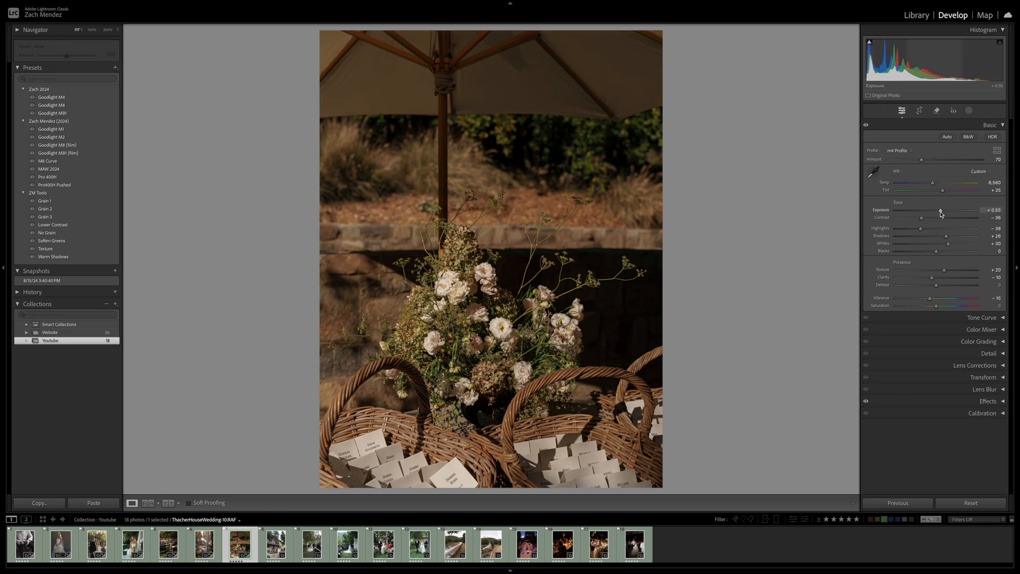
Set Temp to 6,067, Tint to +27 and Exposure to +0.85 on the flowers-and-baskets photo, comparing before and after
left_click_drag(932, 184, 925, 184)
key("backslash")
key("backslash")
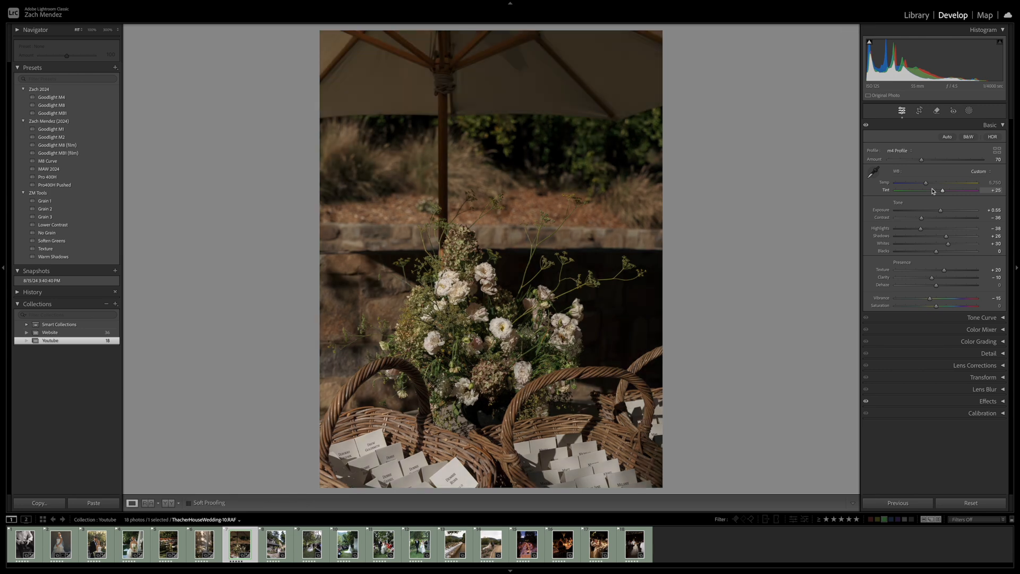
key("backslash")
key("backslash")
left_click_drag(943, 193, 929, 184)
left_click_drag(940, 212, 942, 213)
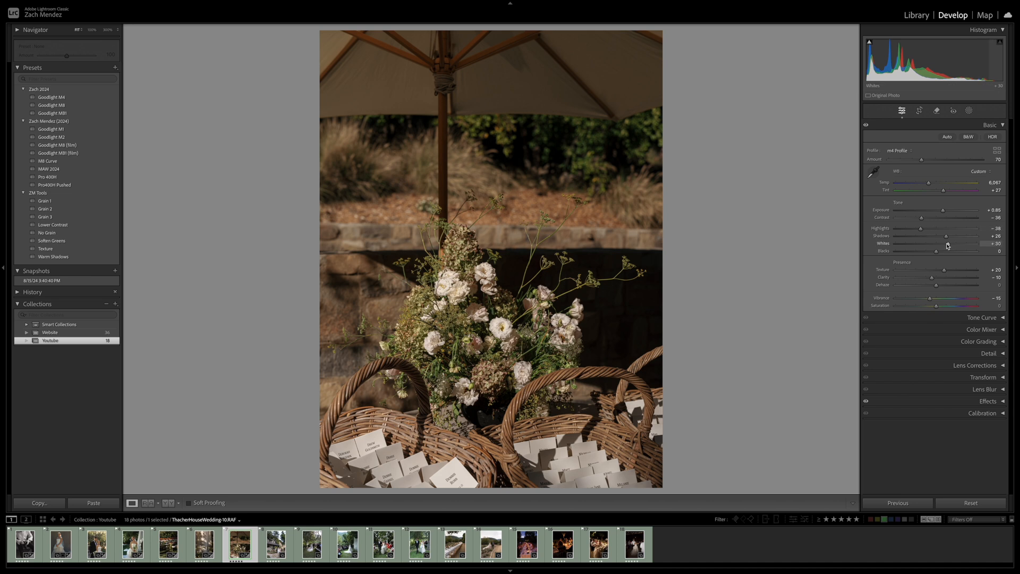
key("backslash")
key("backslash")
key("backslash")
key("backslash")
Paste the copied settings onto the next photo of the bride escorted past the house, and compare before and after
key("Right")
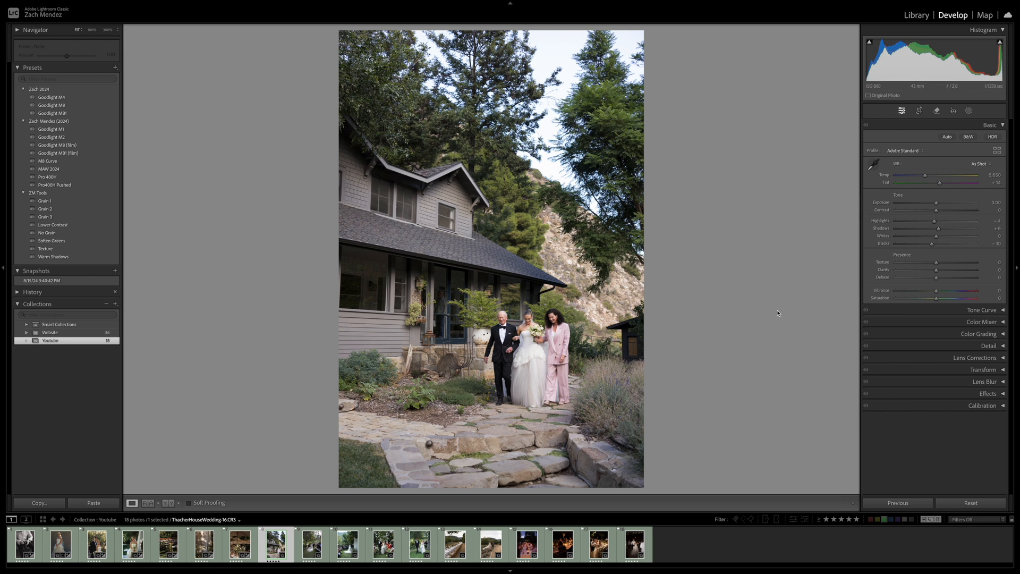
key("ctrl+shift+v")
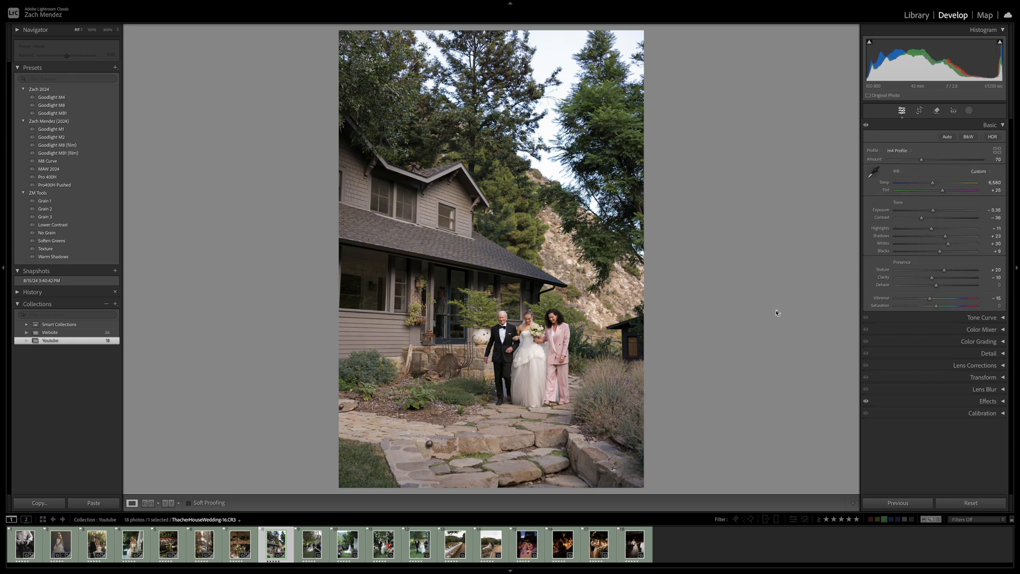
key("backslash")
key("backslash")
key("backslash")
key("backslash")
key("backslash")
key("backslash")
key("backslash")
key("backslash")
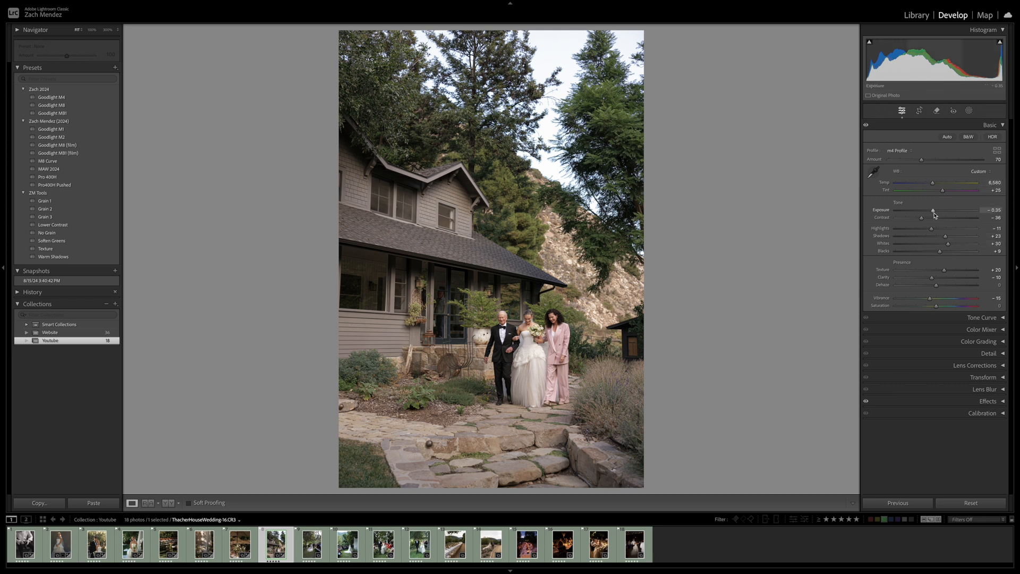
Set Exposure to -0.50 and Blacks to -6 on the photo of the bride by the house, and compare before and after
left_click_drag(934, 214, 933, 212)
left_click_drag(940, 252, 934, 255)
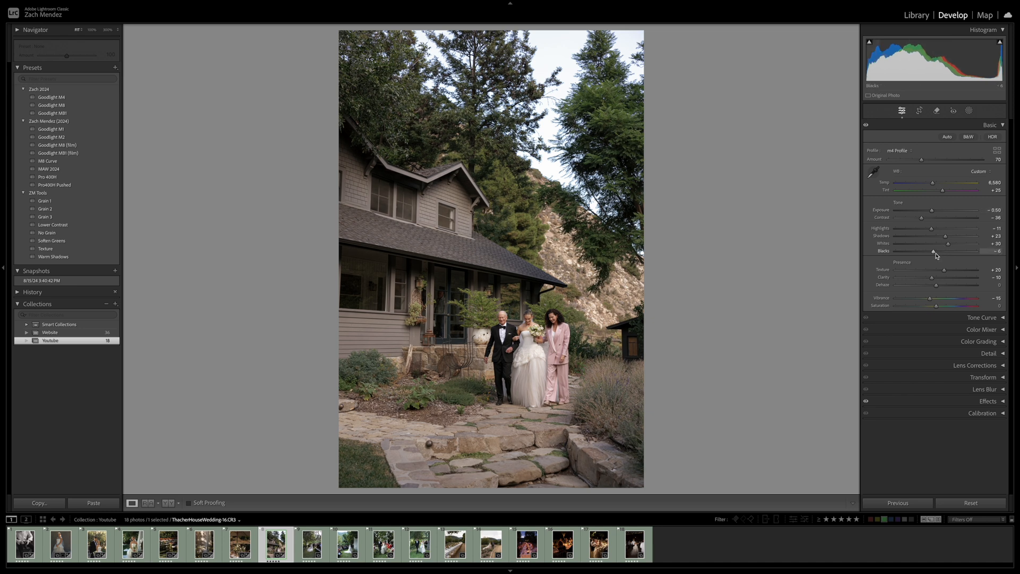
key("backslash")
key("backslash")
key("backslash")
key("backslash")
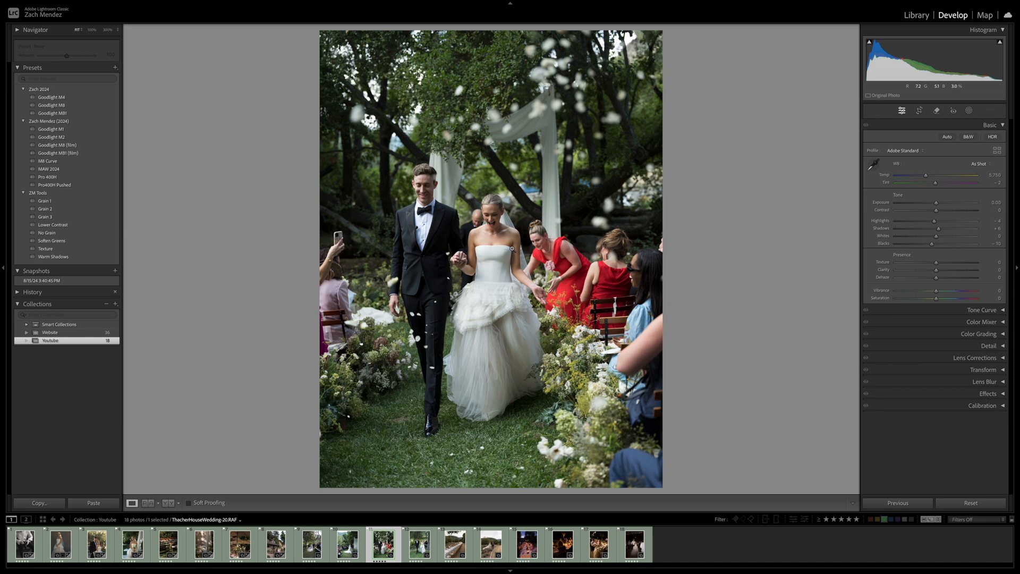
Examine the couple's faces up close in the aisle photo with falling petals, and paste the copied settings onto it
left_click(493, 217)
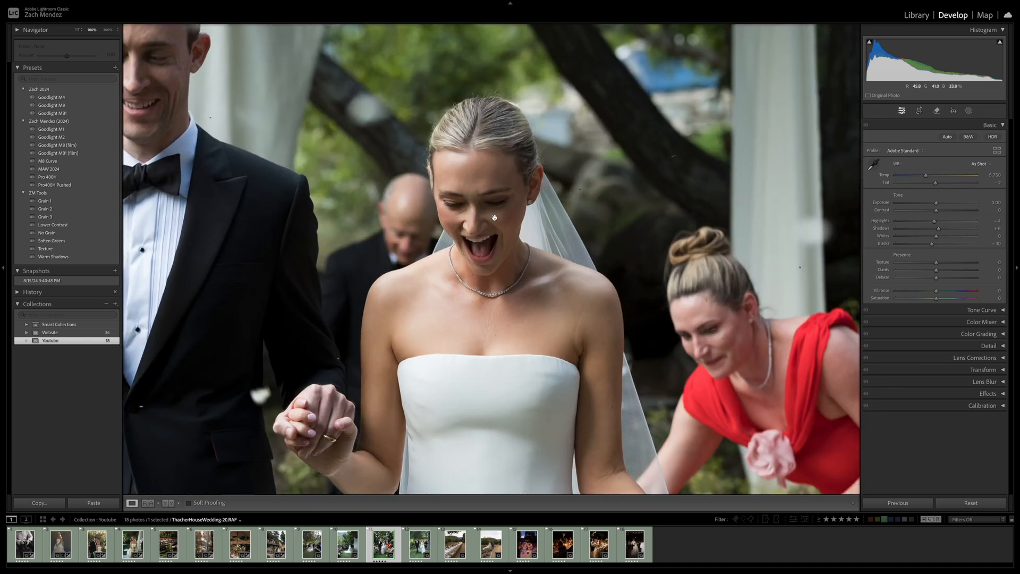
left_click_drag(560, 232, 601, 277)
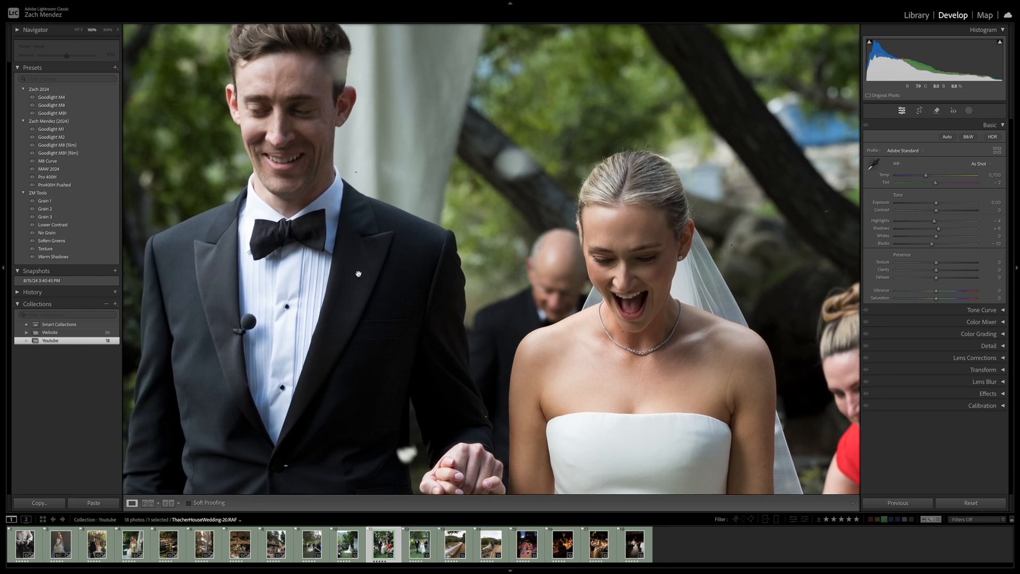
left_click(598, 263)
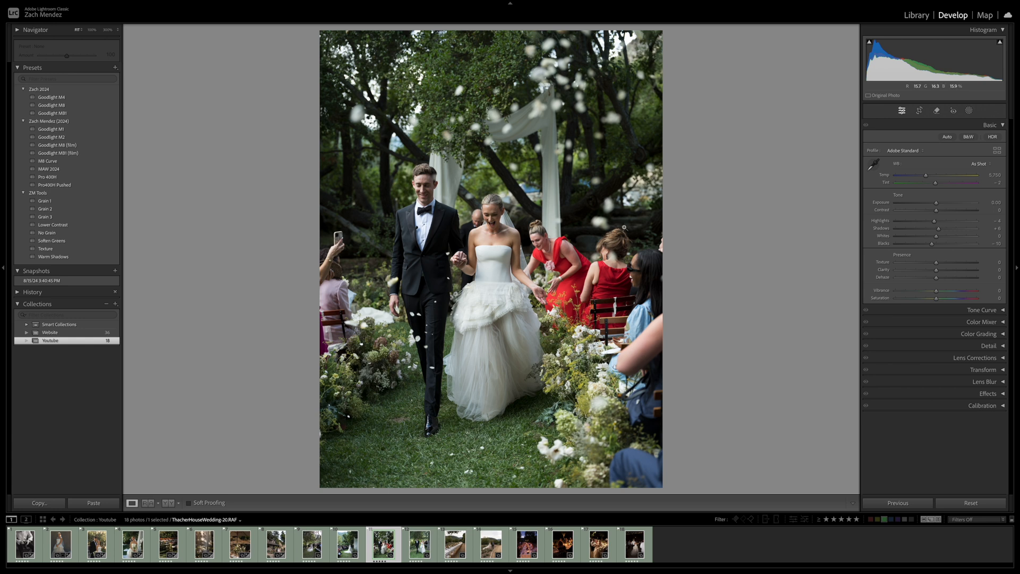
key("ctrl+v")
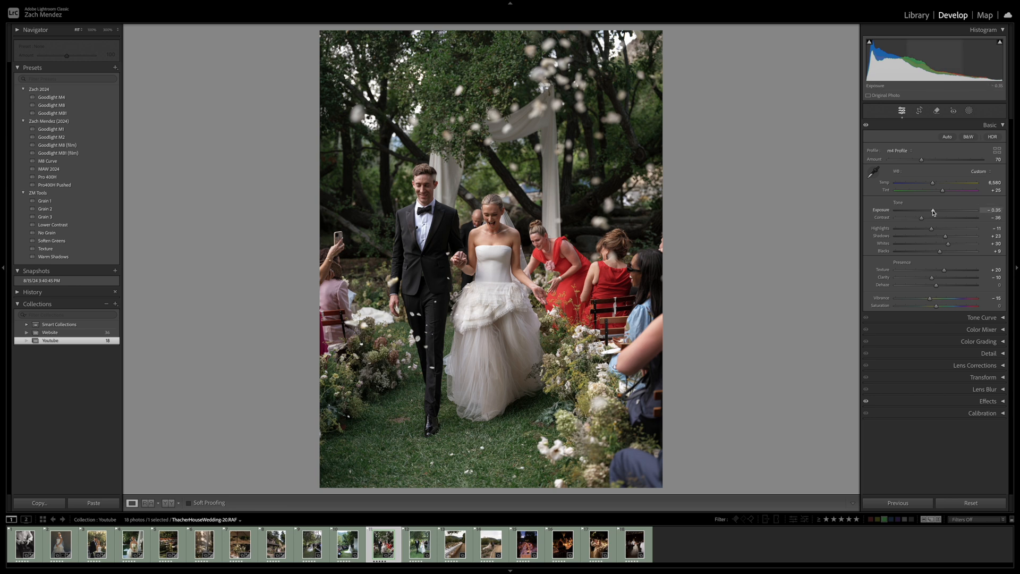
Set Tint to +13, Exposure to -0.50 and Contrast to -17 on the aisle photo, compare before and after, and open the next photo
mouse_move(933, 212)
left_mouse_down()
mouse_move(942, 192)
mouse_move(929, 219)
left_mouse_up()
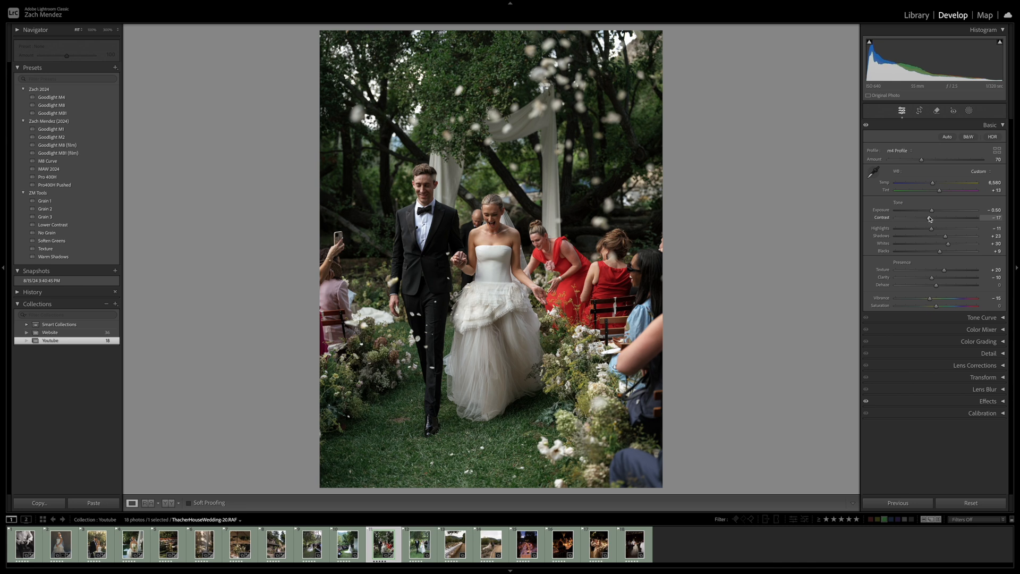
key("backslash")
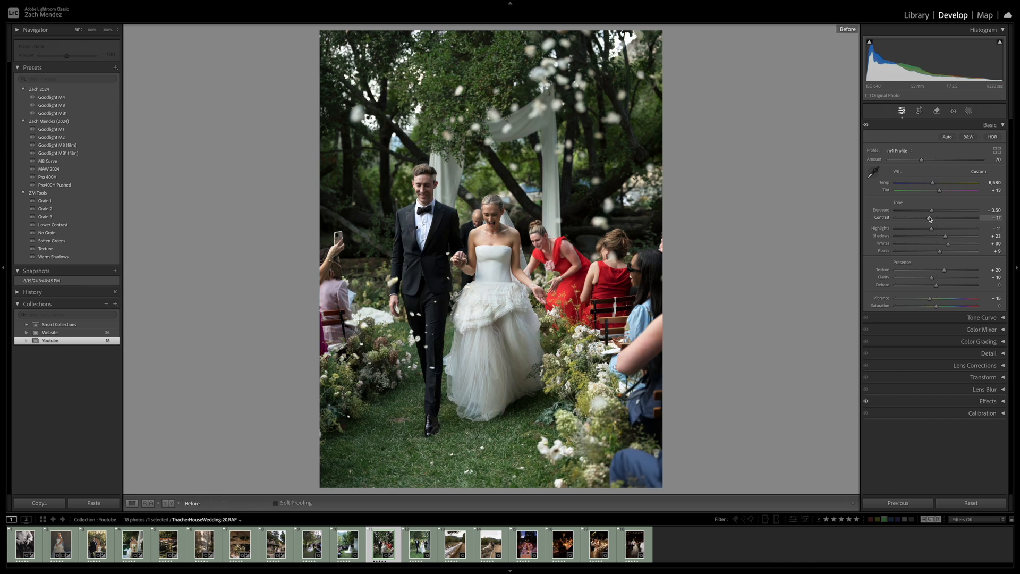
key("backslash")
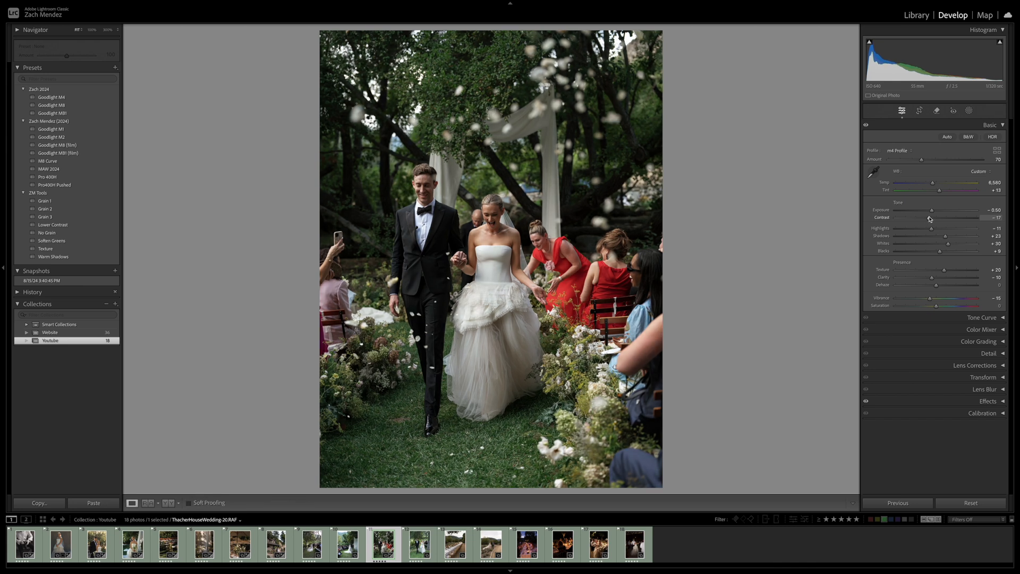
key("Right")
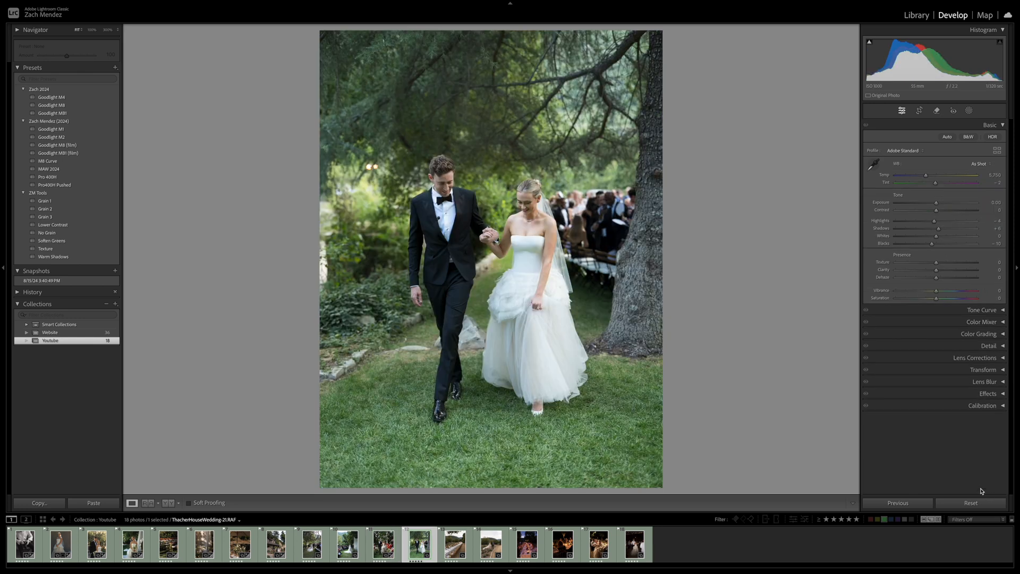
Apply the previous settings to the walking couple photo, set Temp 6,814, Tint +19, Exposure -0.75 and Highlights -20, and compare before and after
left_click(908, 504)
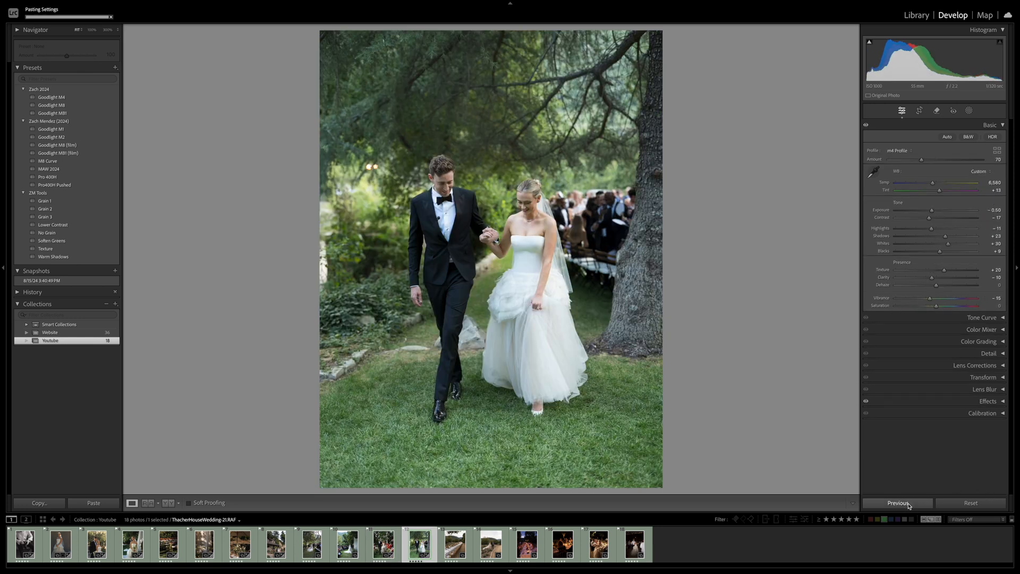
left_click_drag(931, 214, 926, 231)
left_click_drag(939, 190, 934, 186)
key("backslash")
key("backslash")
key("backslash")
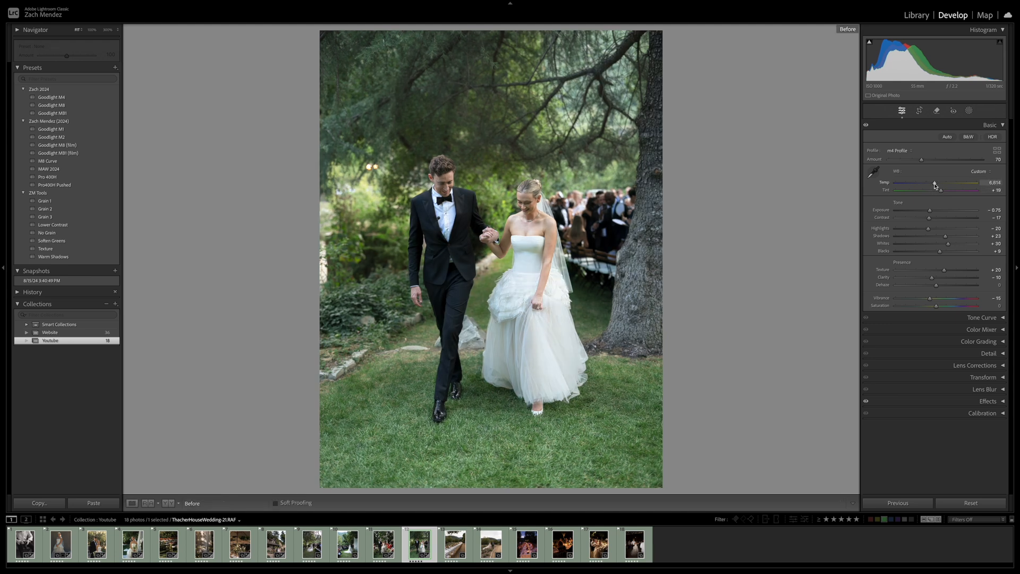
key("backslash")
key("Right")
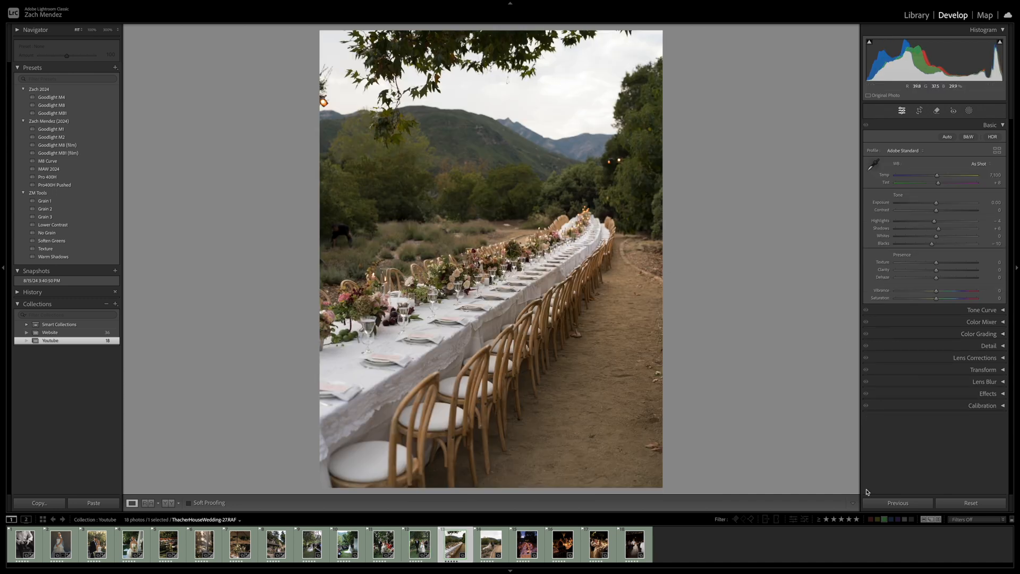
Apply the previous settings to the long dinner table photo, set Exposure -0.10, Highlights -32, Shadows +31 and Whites +17, and reset Blacks
left_click(898, 502)
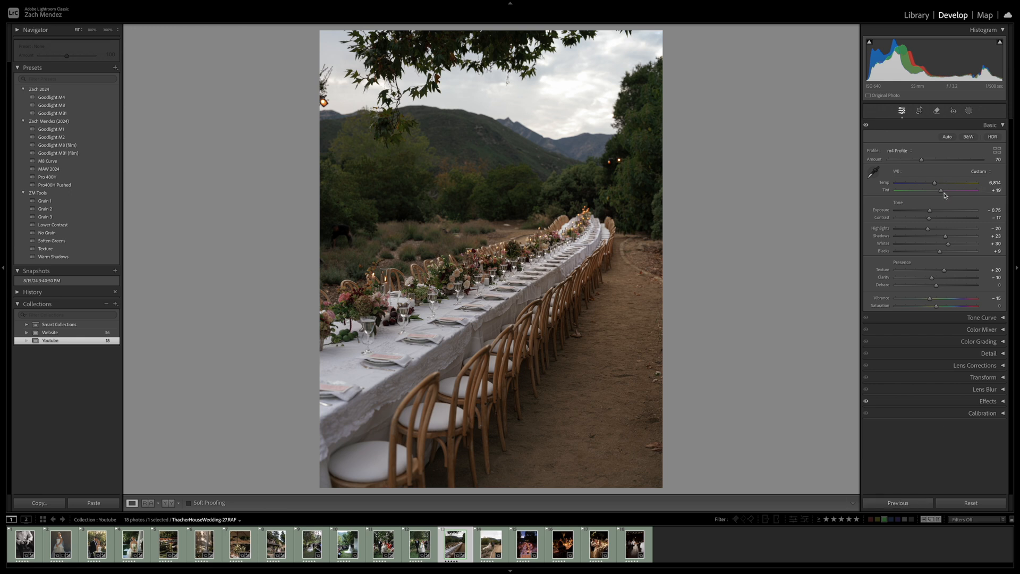
left_click_drag(929, 211, 922, 228)
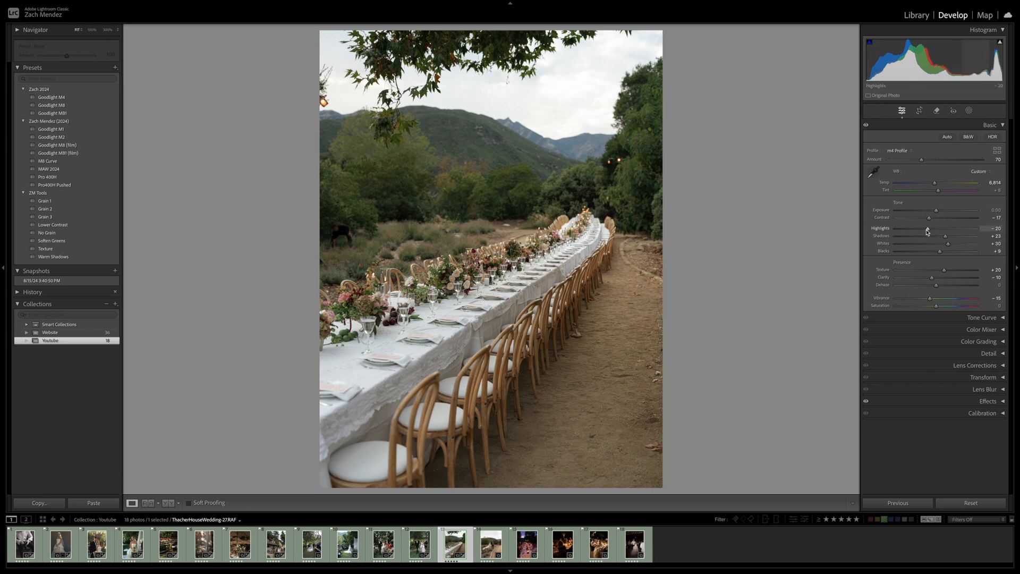
left_click_drag(939, 251, 931, 254)
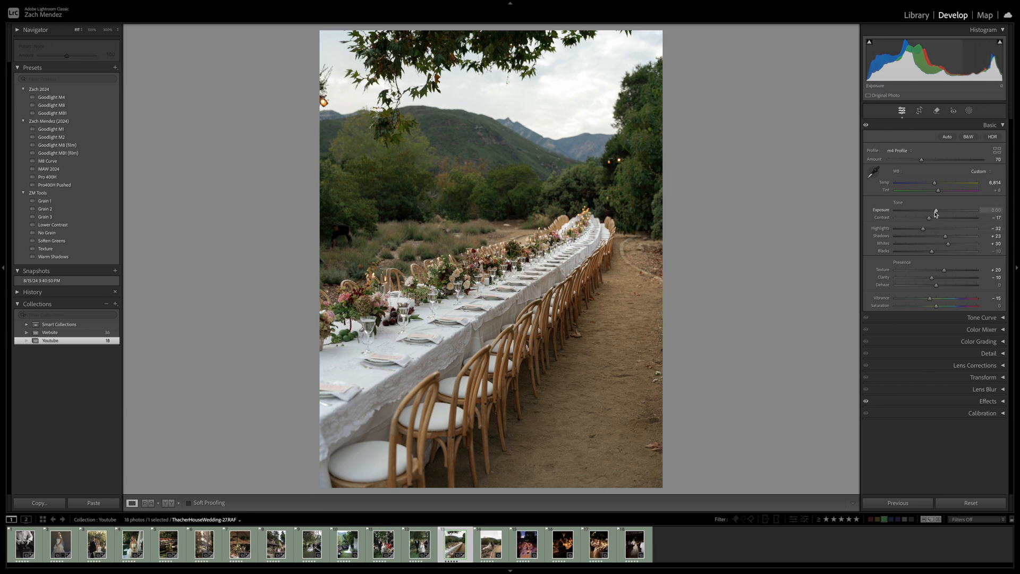
left_click_drag(935, 213, 950, 238)
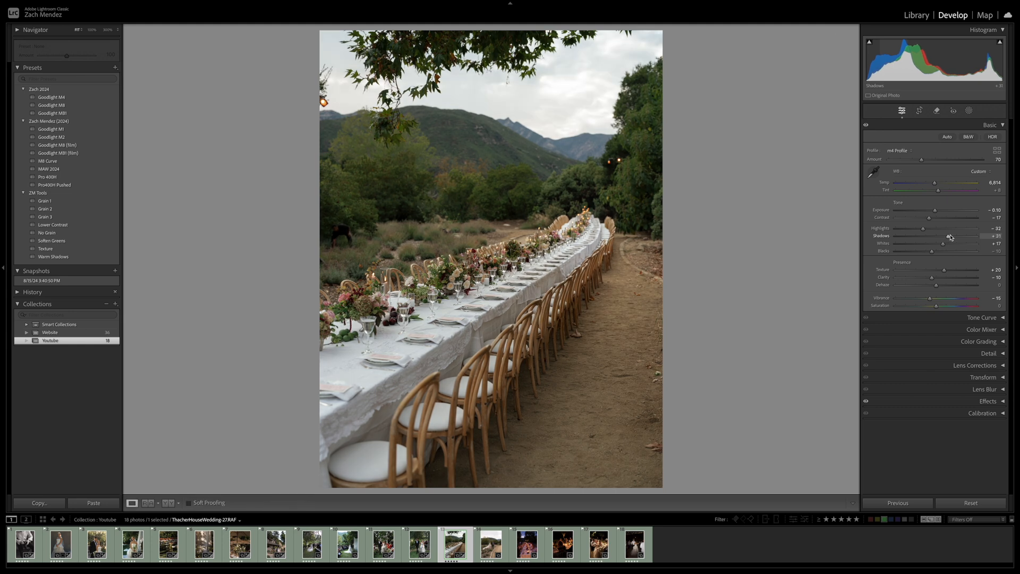
Set Temp to 7,243 and Tint to +12 on the long dinner table photo, and compare before and after
left_click_drag(938, 191, 939, 183)
key("backslash")
key("backslash")
key("backslash")
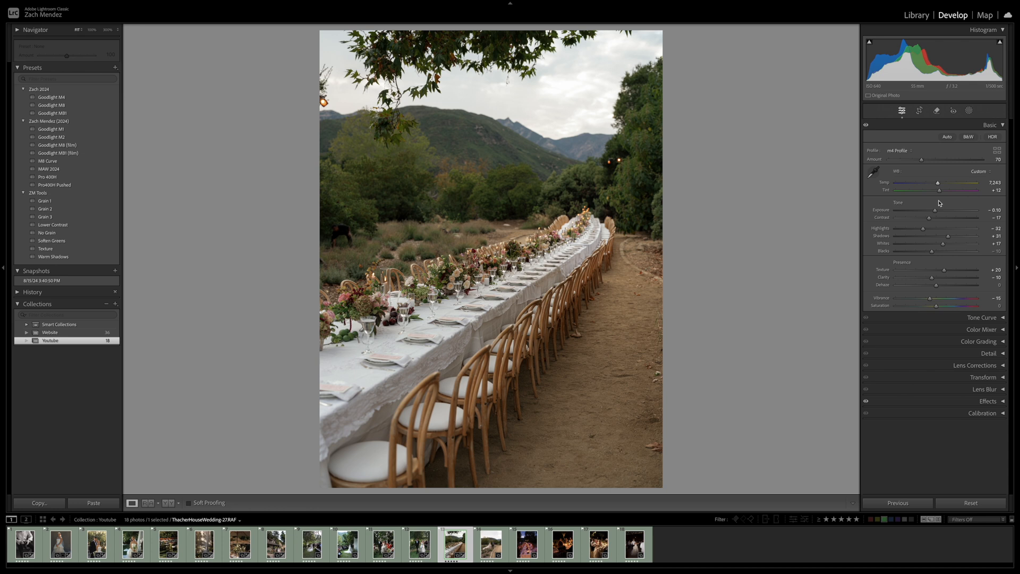
key("backslash")
Erase the dark object standing in the field beside the long table with the generative, object-aware Remove tool
key("q")
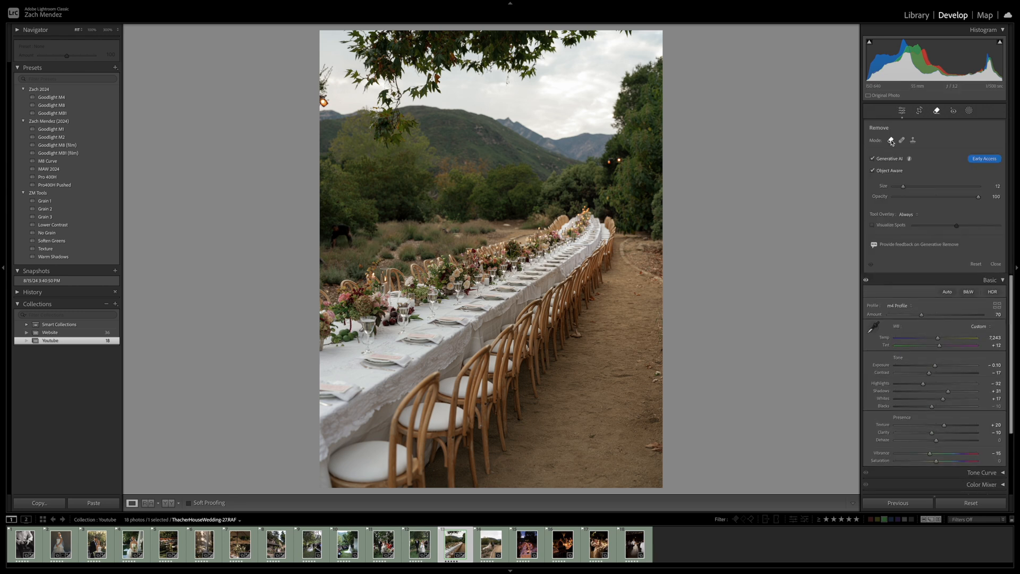
scroll(333, 239, "up", 5)
scroll(358, 240, "up", 3)
left_click(340, 237)
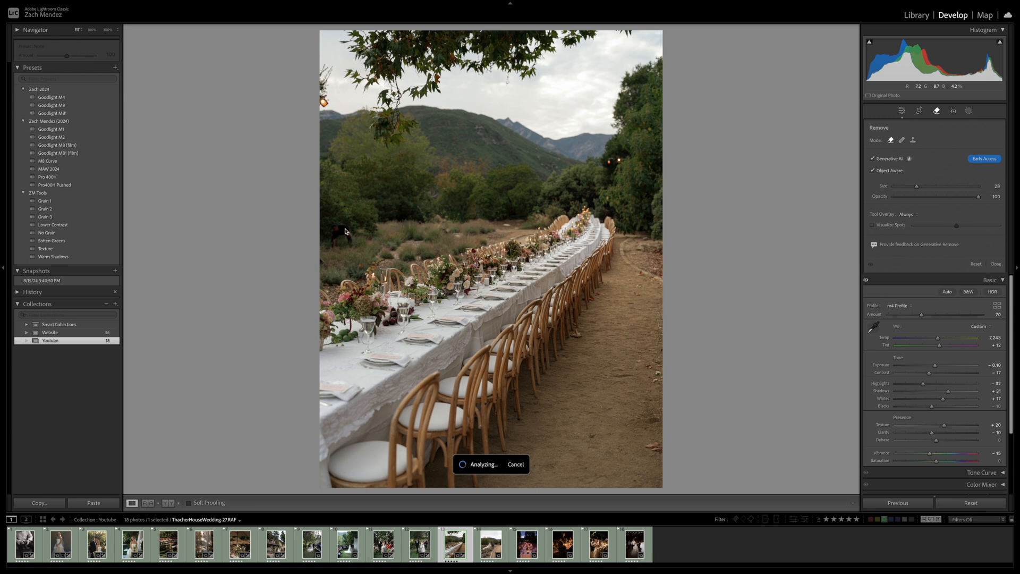
left_click(991, 185)
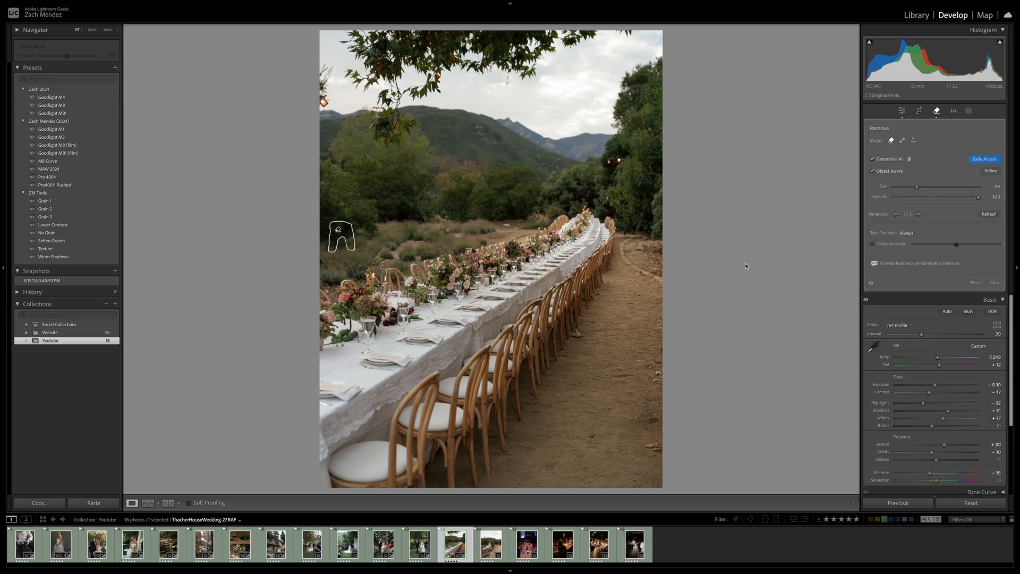
key("q")
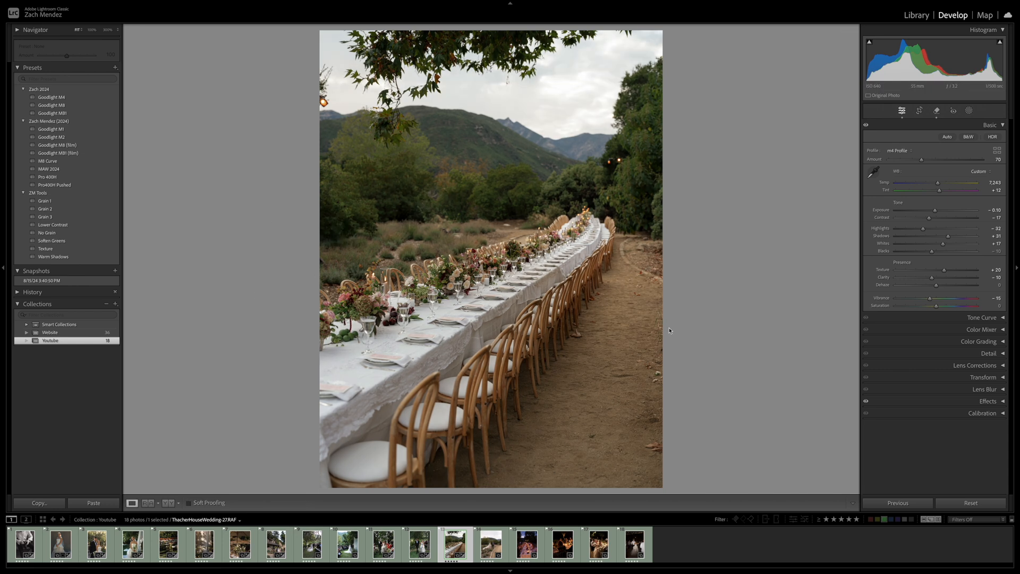
Skip ahead to the candlelit dinner photo at dusk and examine the flowers, candles and guests up close
key("Right")
key("Right")
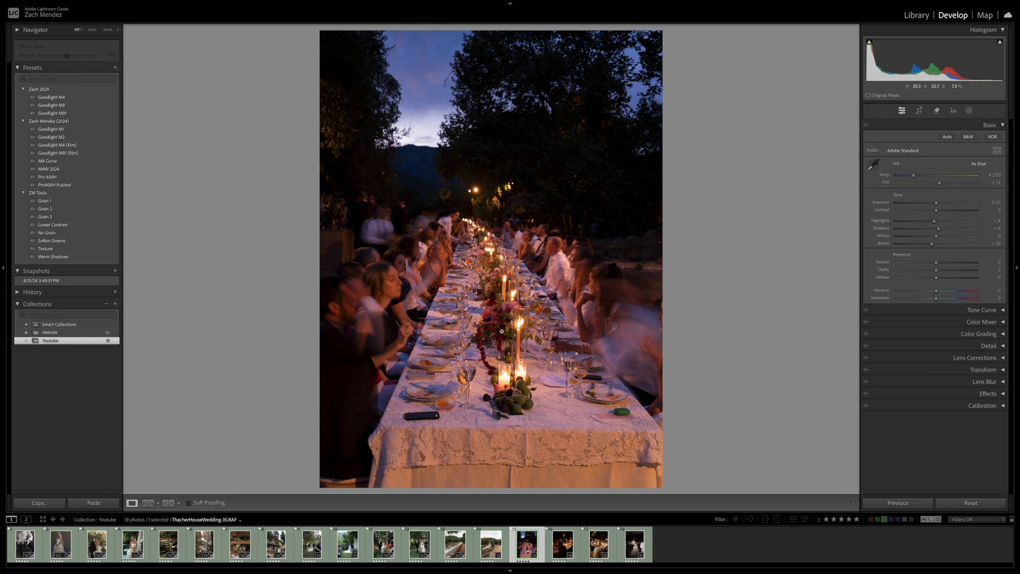
left_click(511, 376)
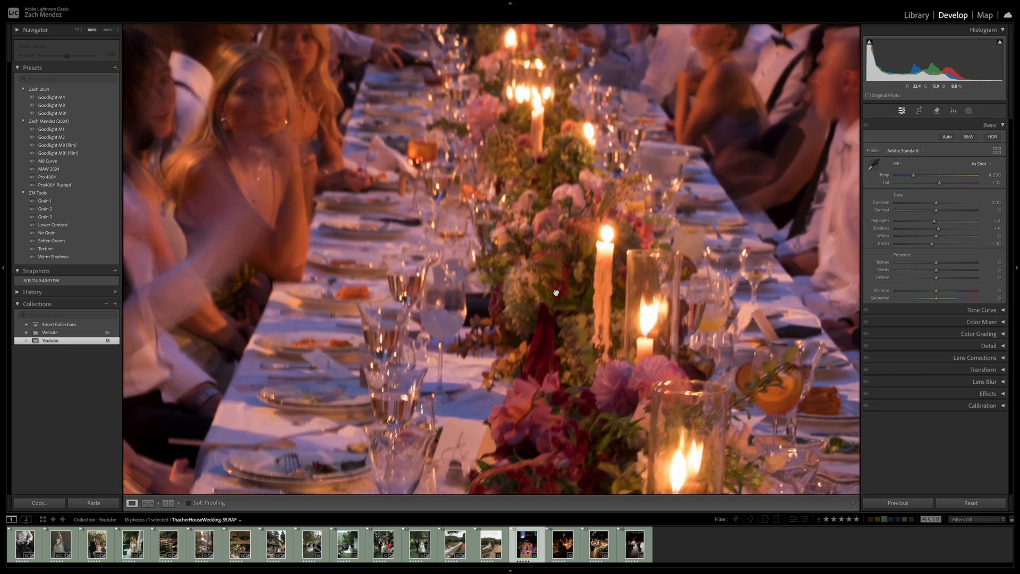
left_click_drag(555, 293, 587, 446)
left_click_drag(579, 305, 578, 228)
left_click_drag(599, 488, 572, 161)
left_click(569, 165)
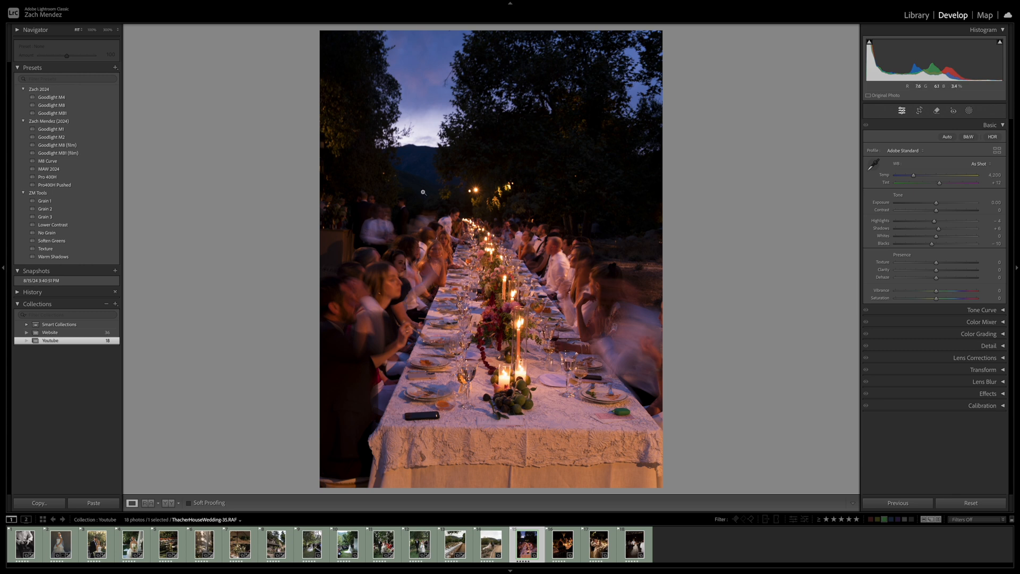
Apply the mb1 profile from the Goodlight Erich McVey B&W profiles to the candlelit dinner photo
left_click(927, 151)
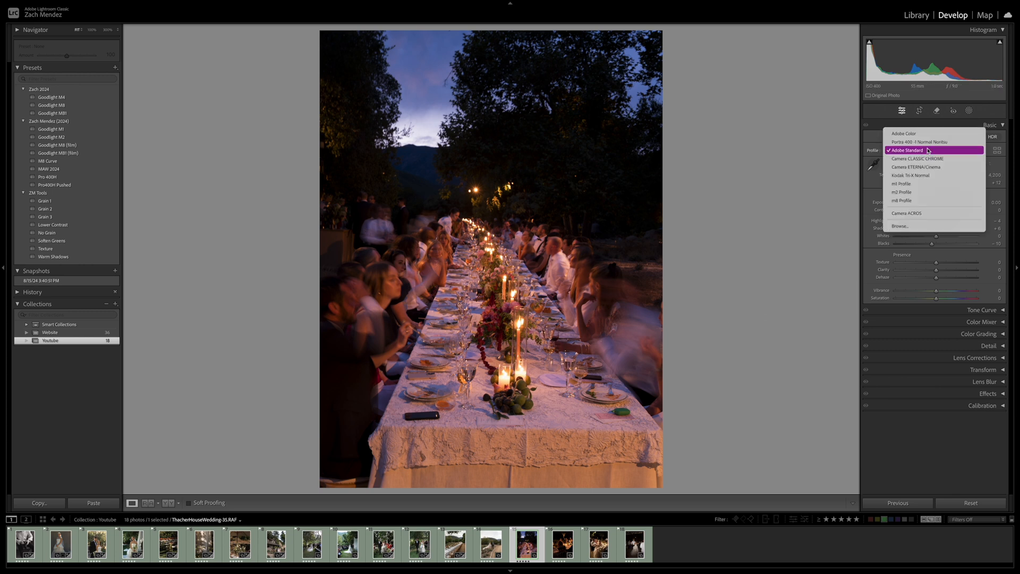
left_click(903, 226)
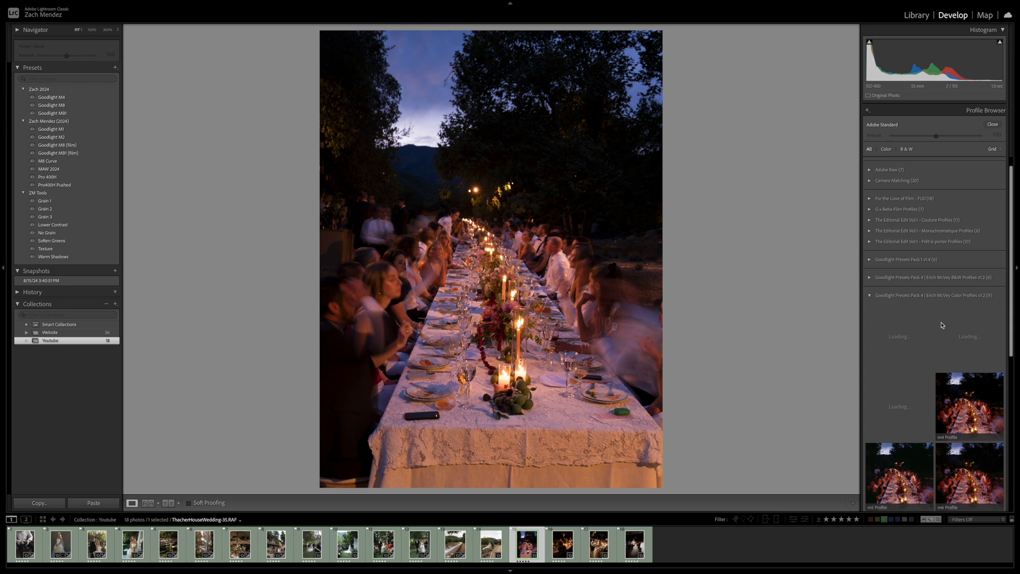
left_click(903, 276)
left_click(892, 318)
left_click(1000, 125)
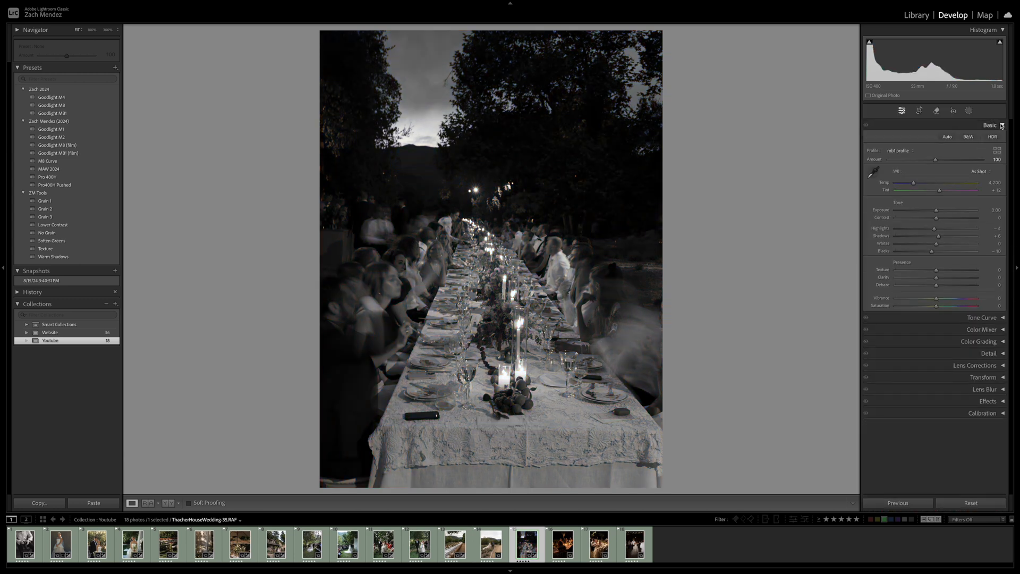
Set Exposure +0.70, Highlights -23, Shadows +27, Blacks +46, Texture +19 and Clarity -8 on the black-and-white dinner photo
mouse_move(940, 251)
left_mouse_down()
mouse_move(954, 251)
mouse_move(947, 235)
left_mouse_up()
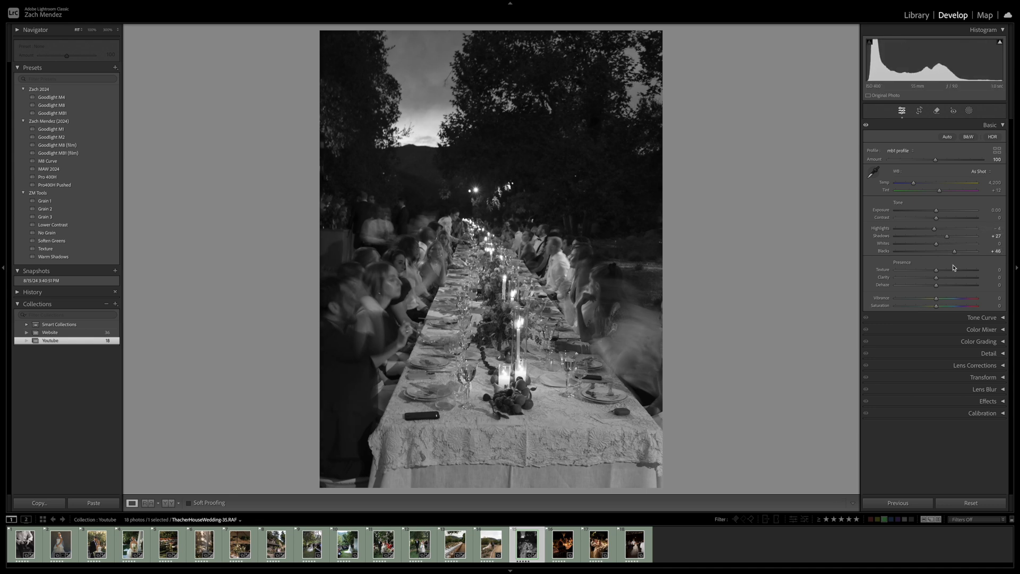
left_click_drag(934, 230, 943, 211)
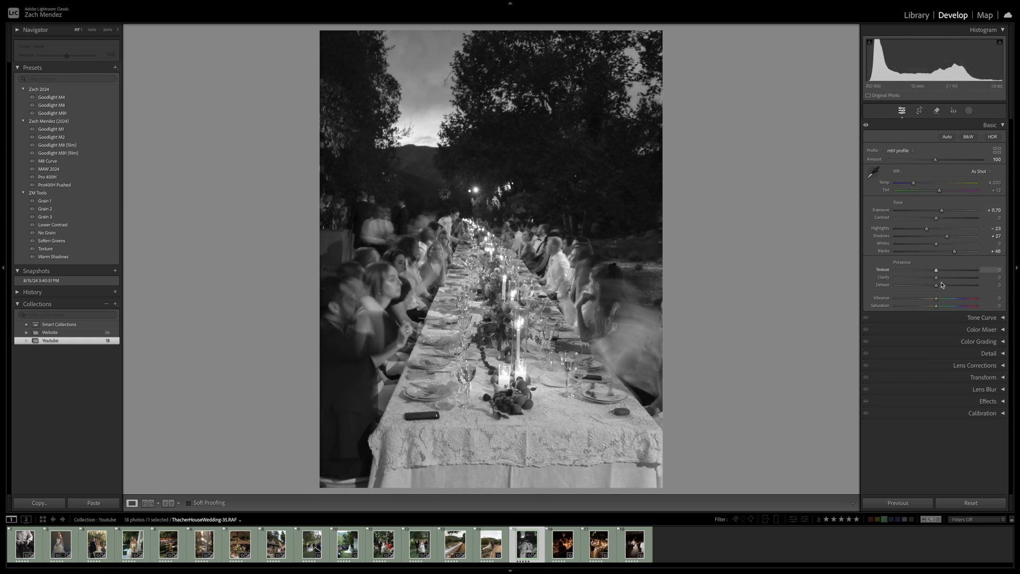
left_click_drag(946, 272, 934, 282)
Set the grain amount to 20 on the black-and-white dinner photo and check the grain up close
left_click(987, 401)
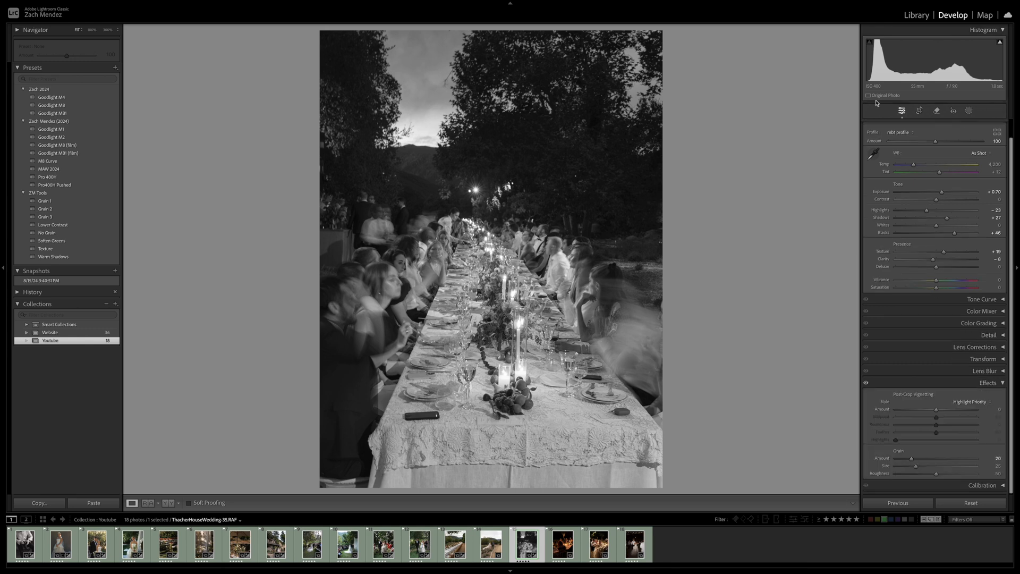
left_click(406, 210)
left_click(405, 216)
left_click(405, 216)
left_click(405, 216)
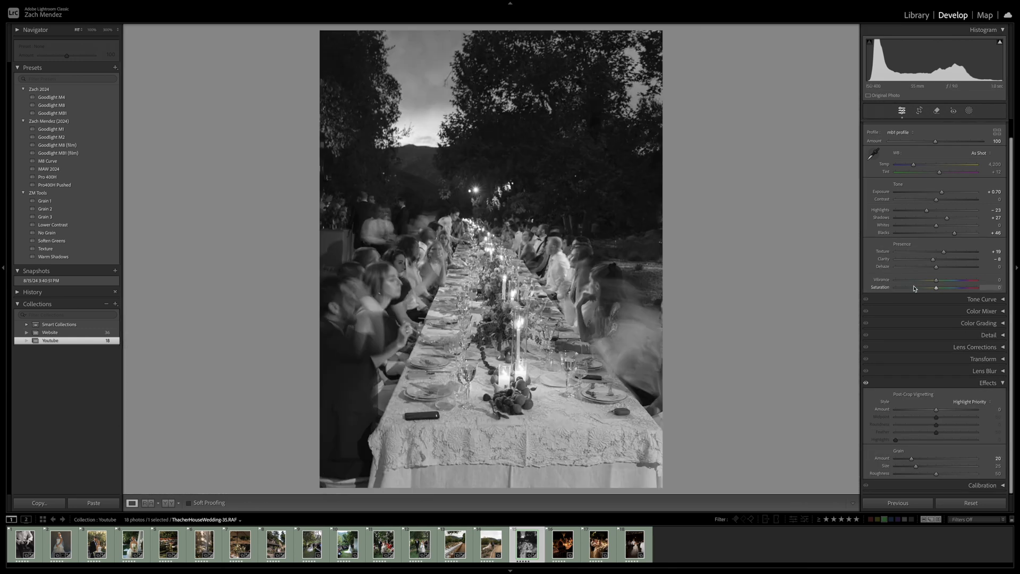
Tone the dinner photo warm with global color grading at Hue 47 and Saturation 12, and compare it with the grading off
left_click(958, 320)
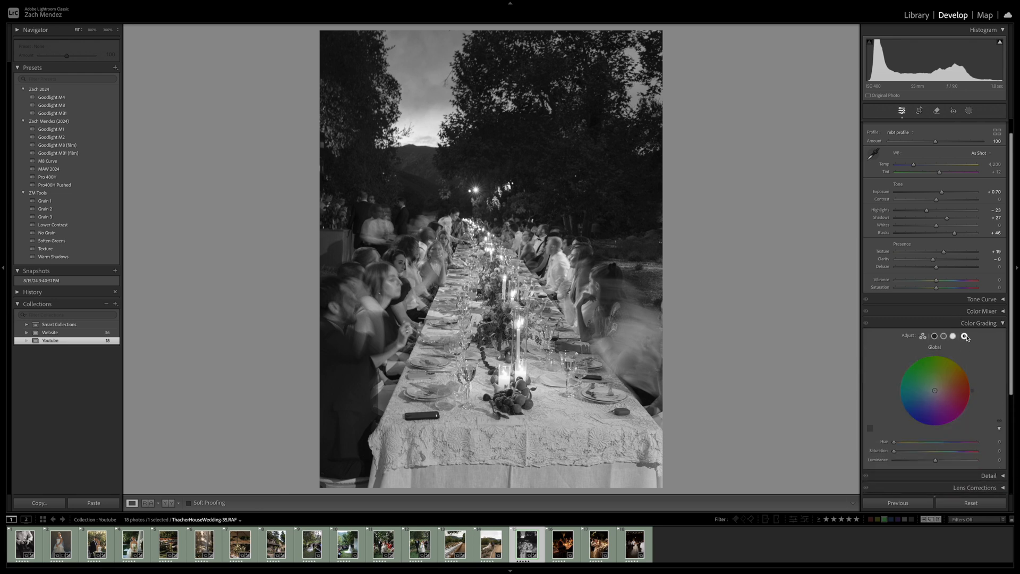
left_click_drag(948, 385, 936, 388)
left_click_drag(902, 452, 905, 452)
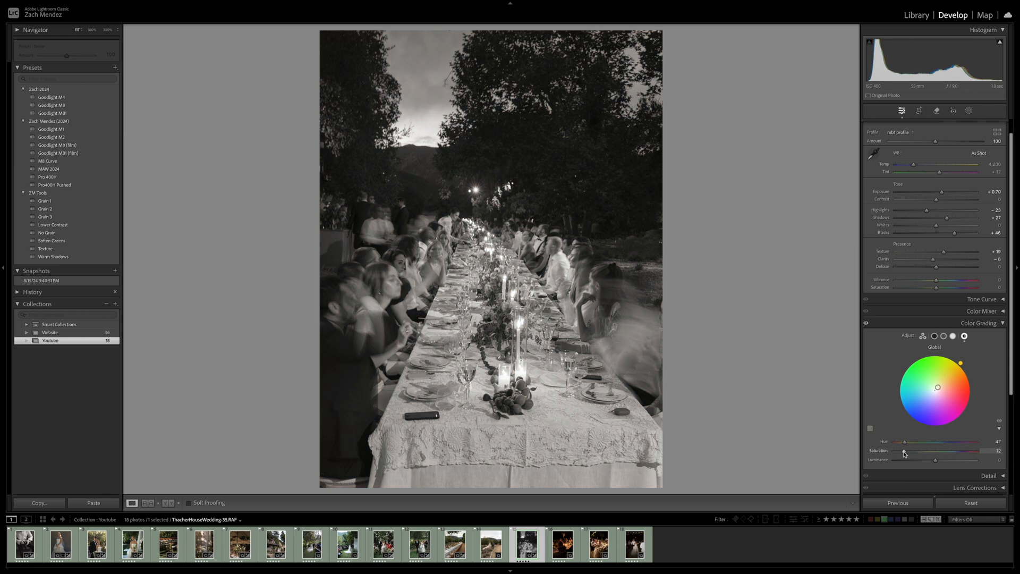
left_click(867, 324)
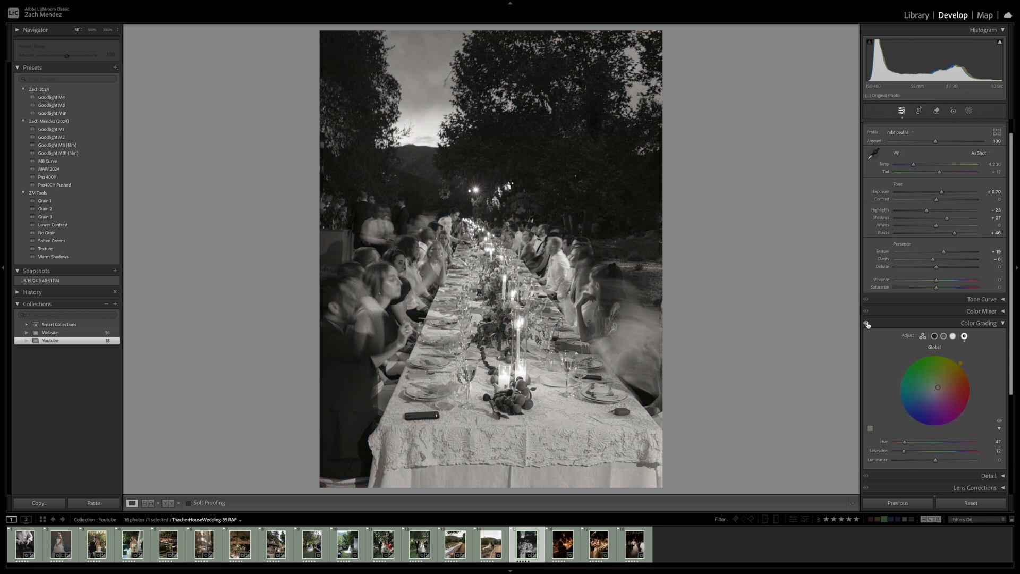
left_click(866, 323)
Set Exposure to +0.10 and Highlights to -37 on the toned dinner photo, and compare before and after
scroll(867, 308, "up", 1)
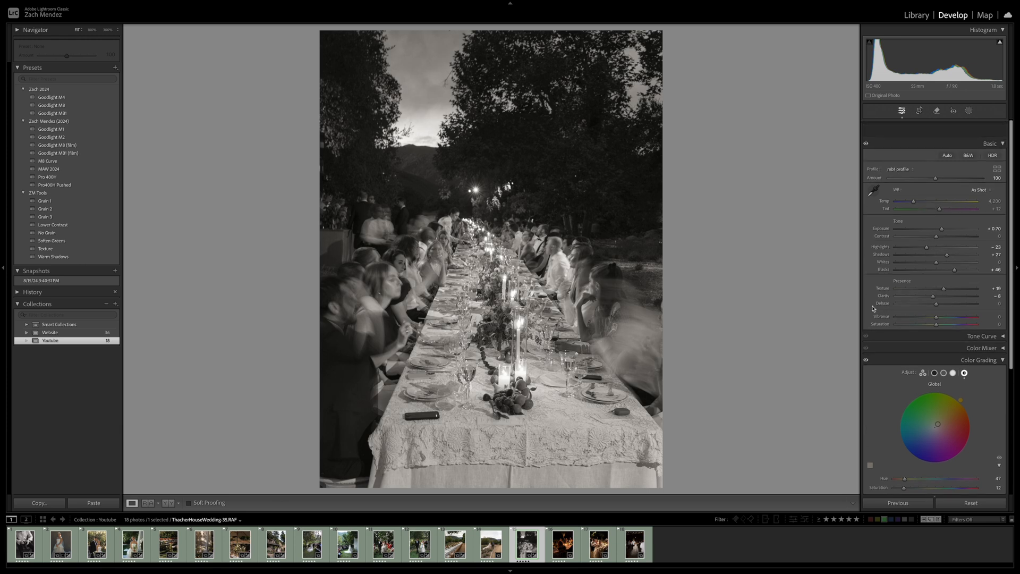
left_click_drag(942, 213, 922, 229)
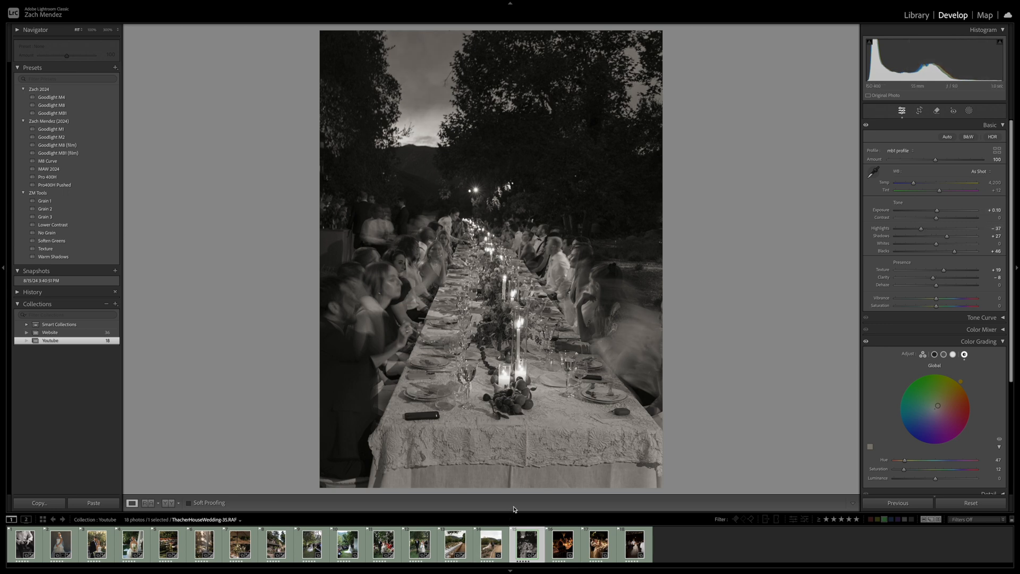
key("backslash")
key("backslash")
Erase the phone and the small object near the front edge of the tablecloth with the Remove tool, and compare before and after
key("q")
scroll(422, 419, "down", 5)
left_click_drag(435, 416, 404, 416)
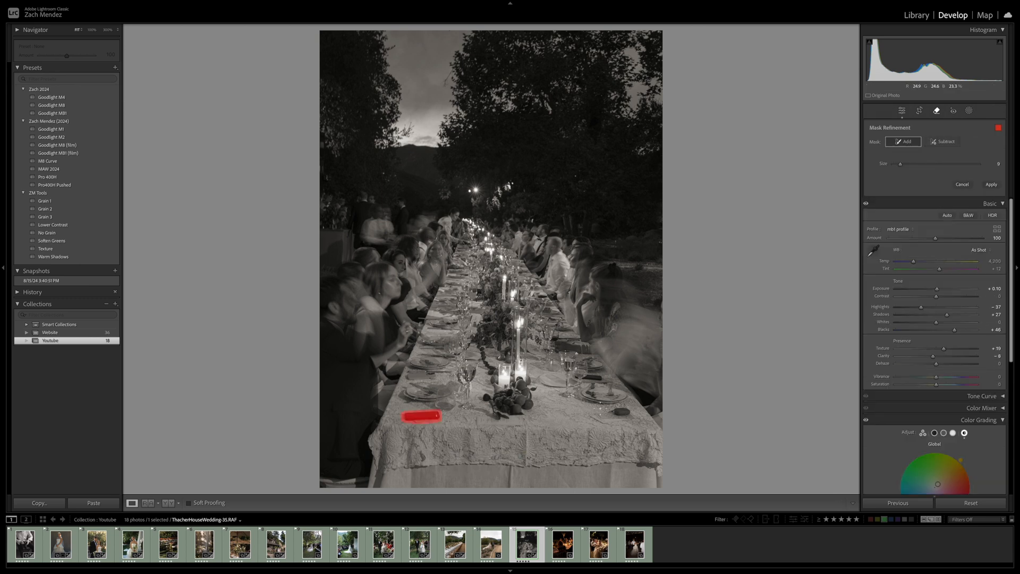
left_click_drag(614, 413, 626, 412)
left_click(992, 185)
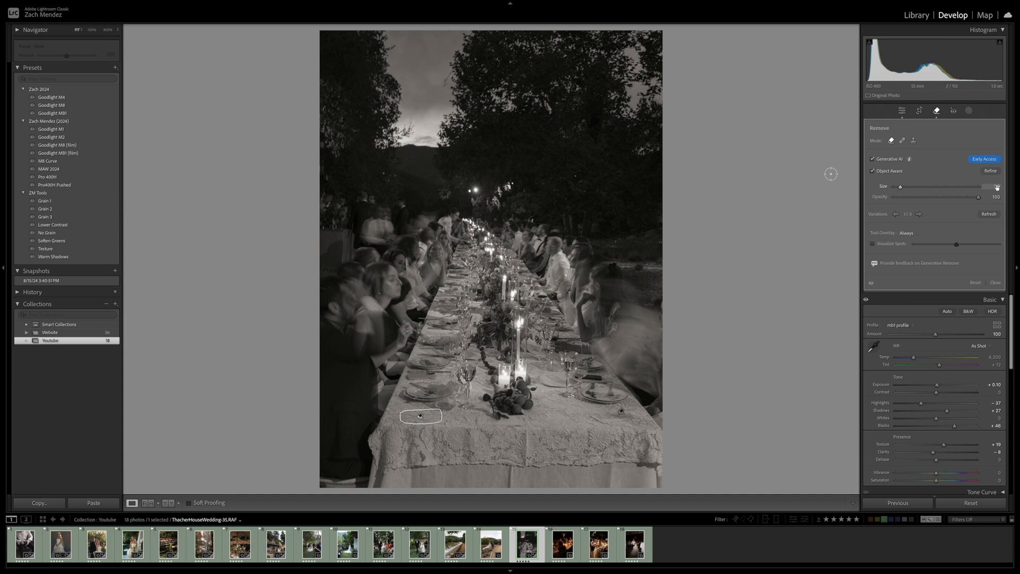
key("q")
key("backslash")
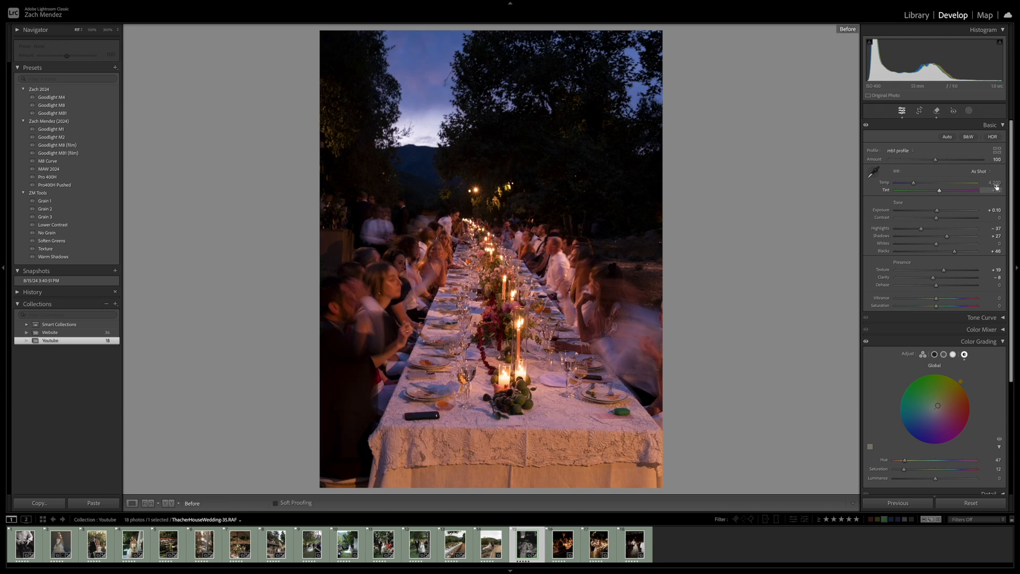
key("backslash")
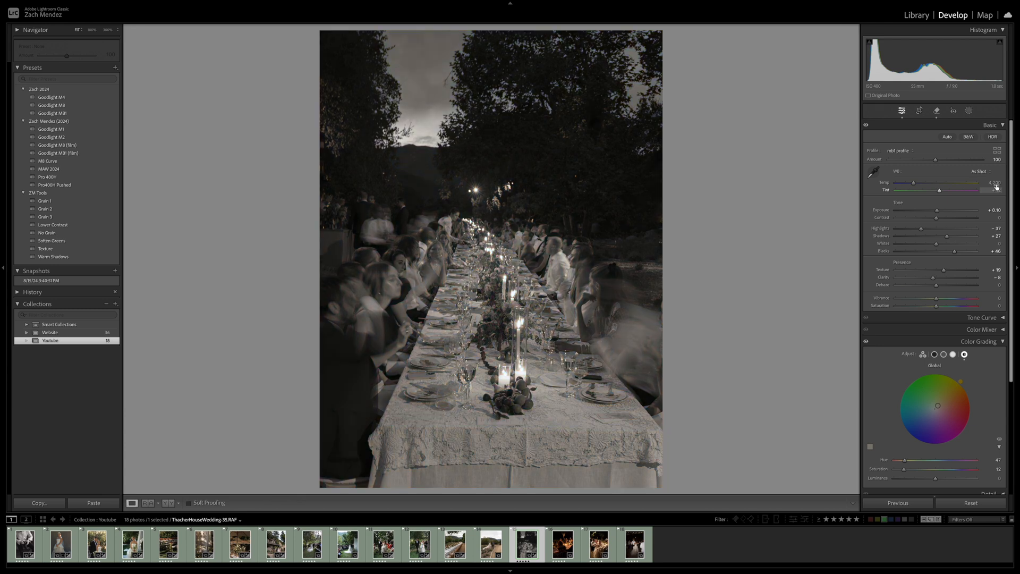
Copy the black-and-white dinner photo's settings and paste them onto the next photo of the couple seated from behind at the candlelit table
key("Right")
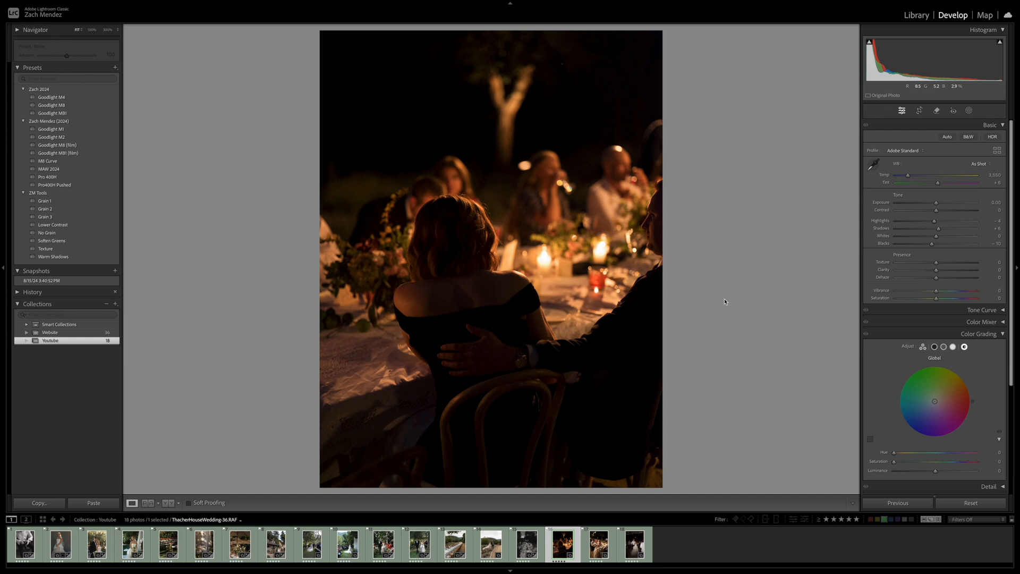
key("Left")
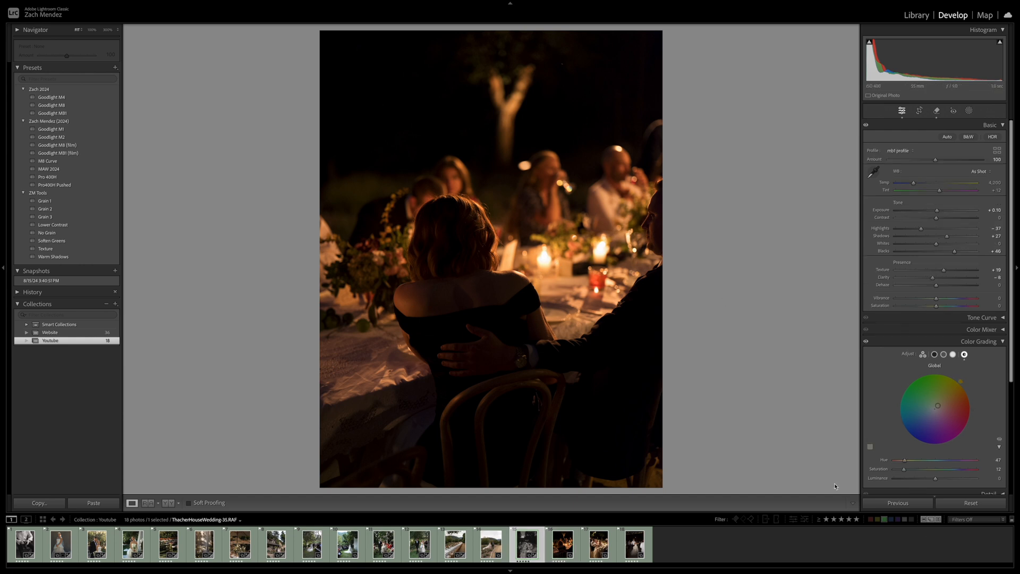
key("super+shift+c")
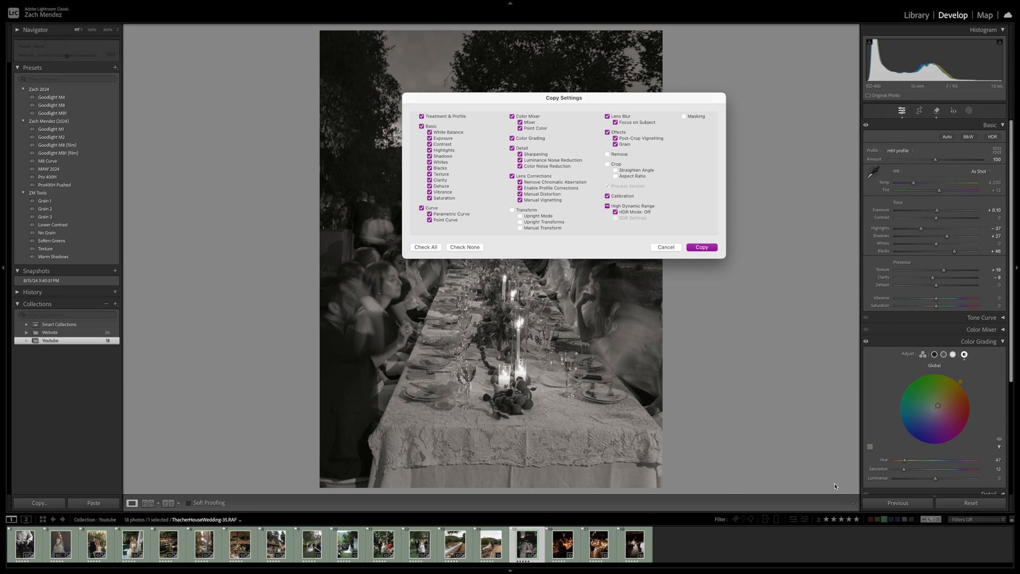
key("Return")
key("Right")
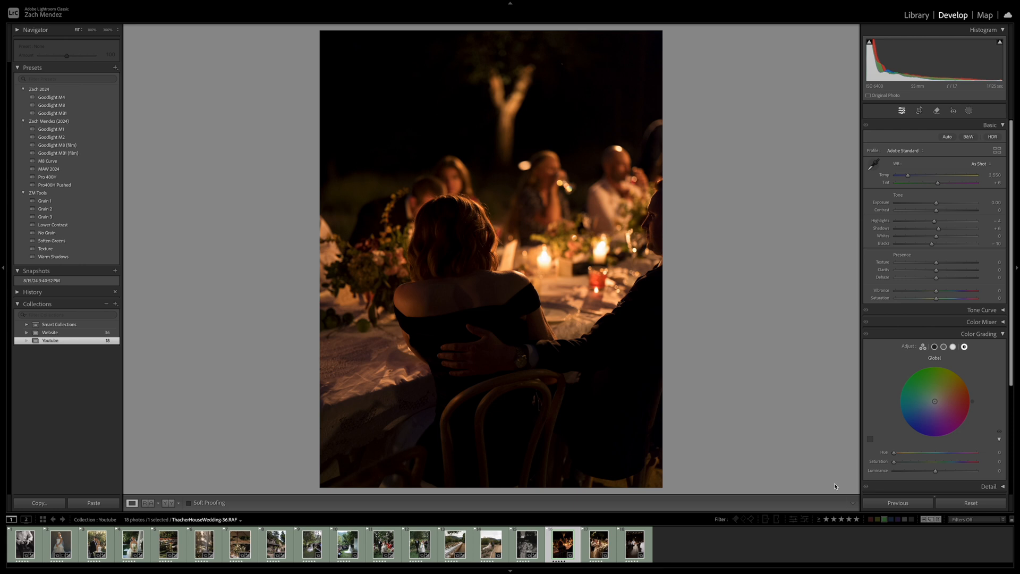
key("super+shift+v")
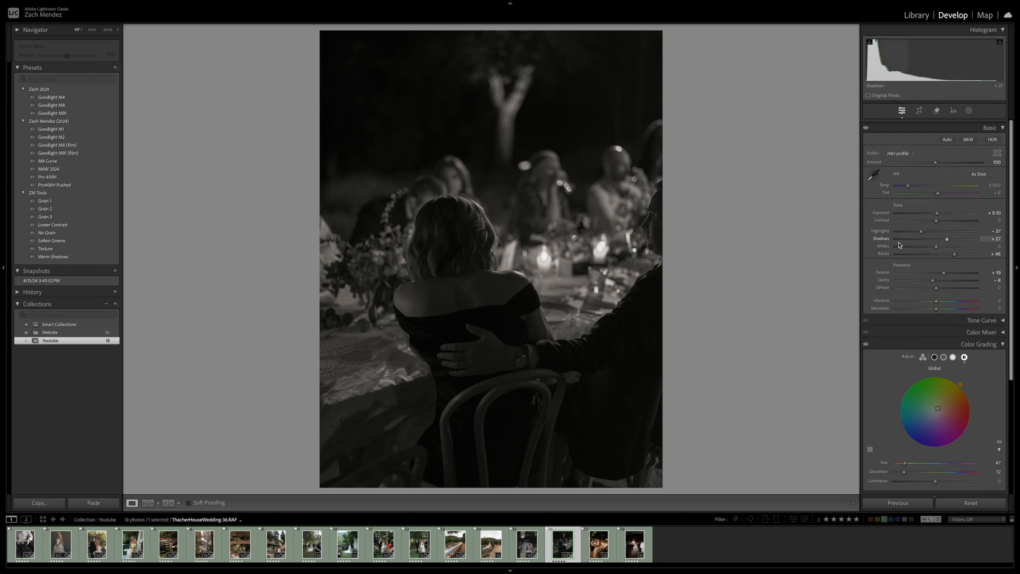
Raise Exposure to +1.70 on the black-and-white photo of the couple from behind, and compare before and after
left_click_drag(937, 210, 950, 212)
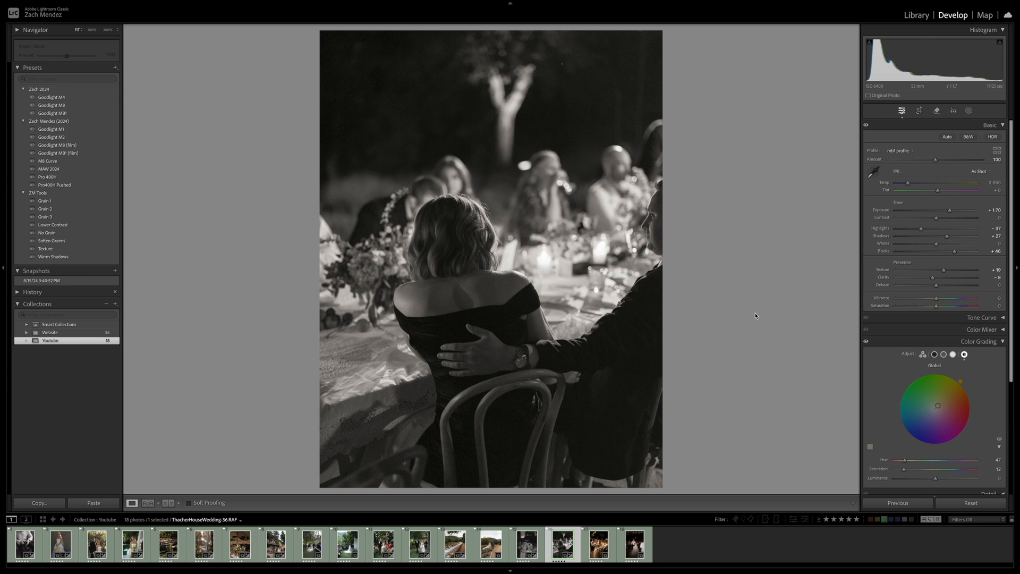
key("backslash")
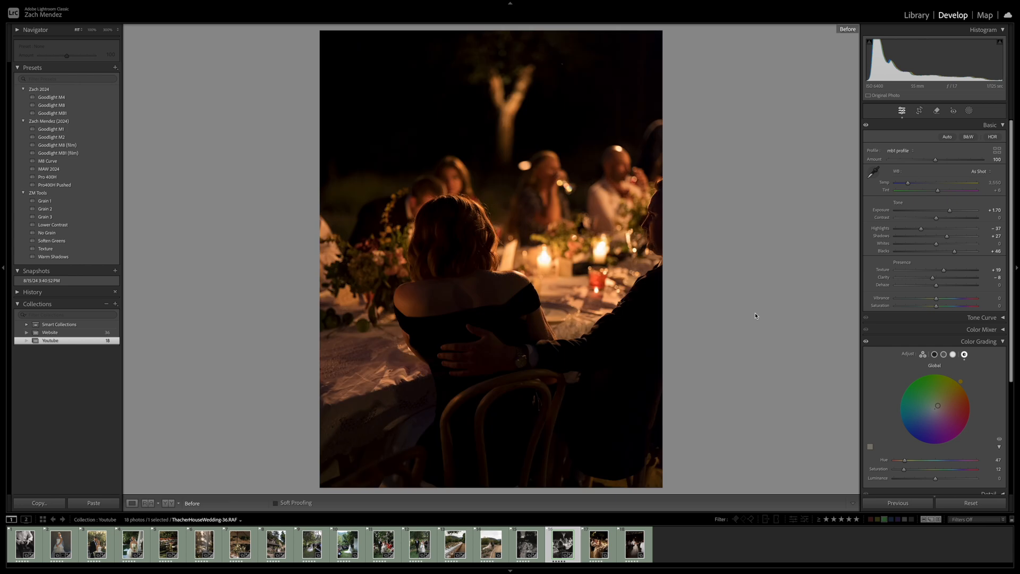
key("backslash")
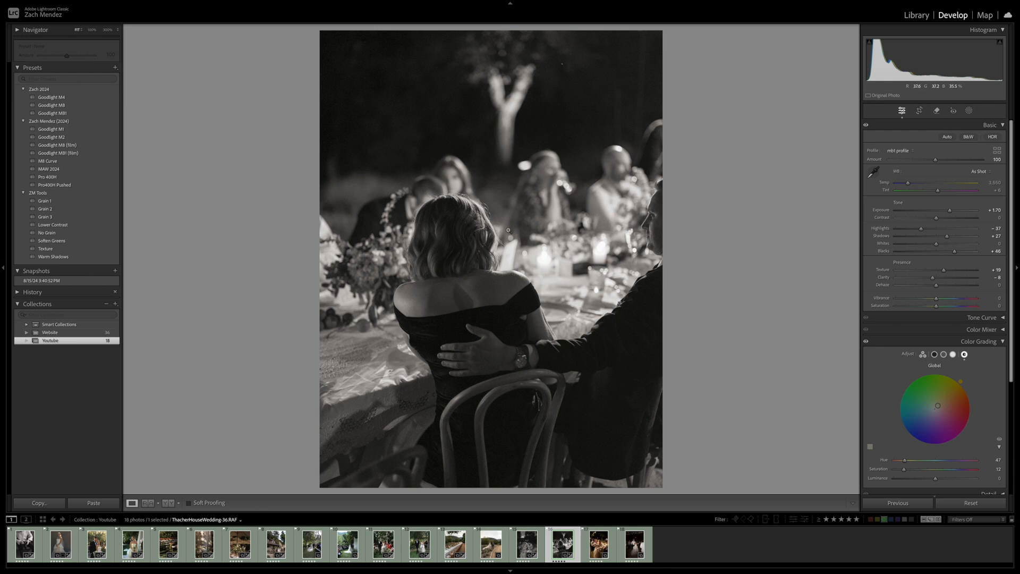
Set the grain Amount to 0 and inspect the woman's hair and the blurred guests at full magnification
left_click(458, 179)
left_click_drag(512, 257, 540, 211)
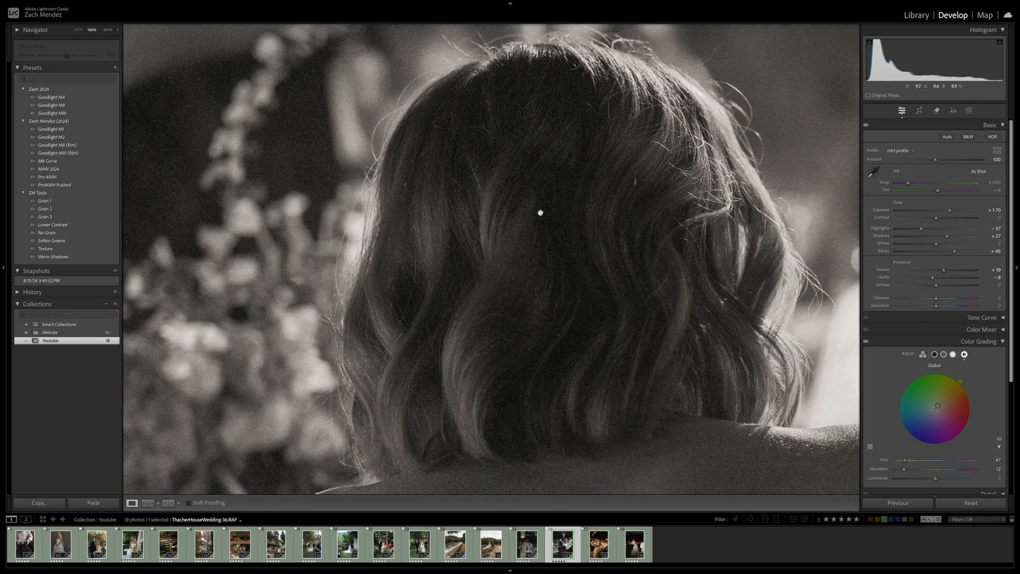
scroll(919, 470, "down", 5)
left_click_drag(912, 459, 846, 459)
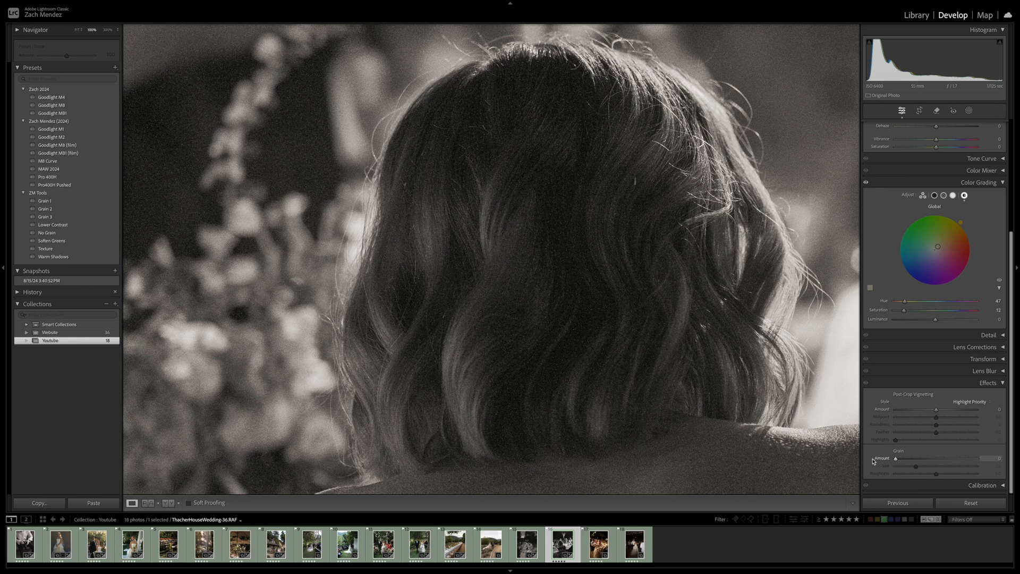
left_click_drag(440, 252, 530, 319)
left_click_drag(279, 177, 165, 306)
left_click_drag(633, 190, 553, 262)
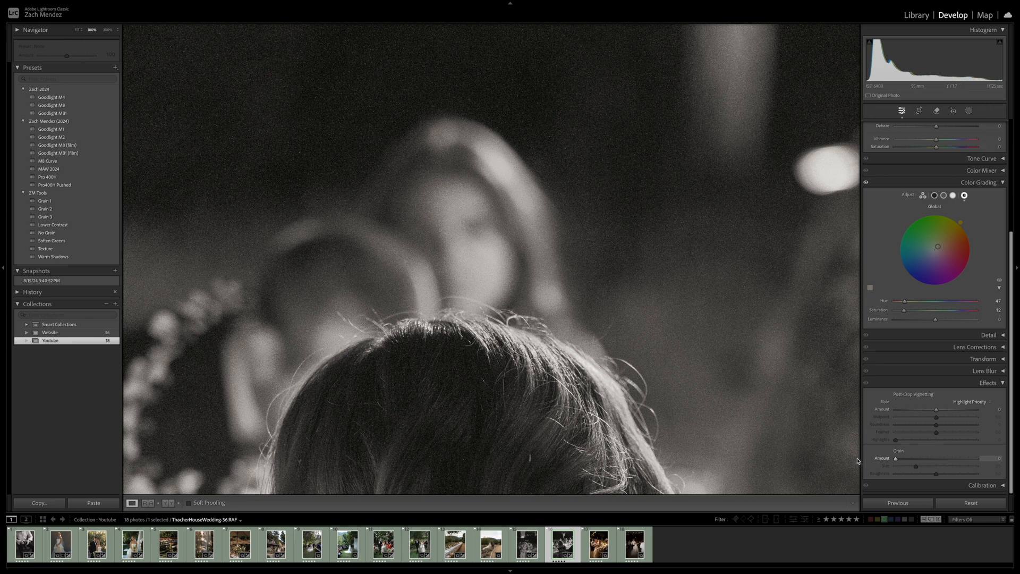
left_click(376, 193)
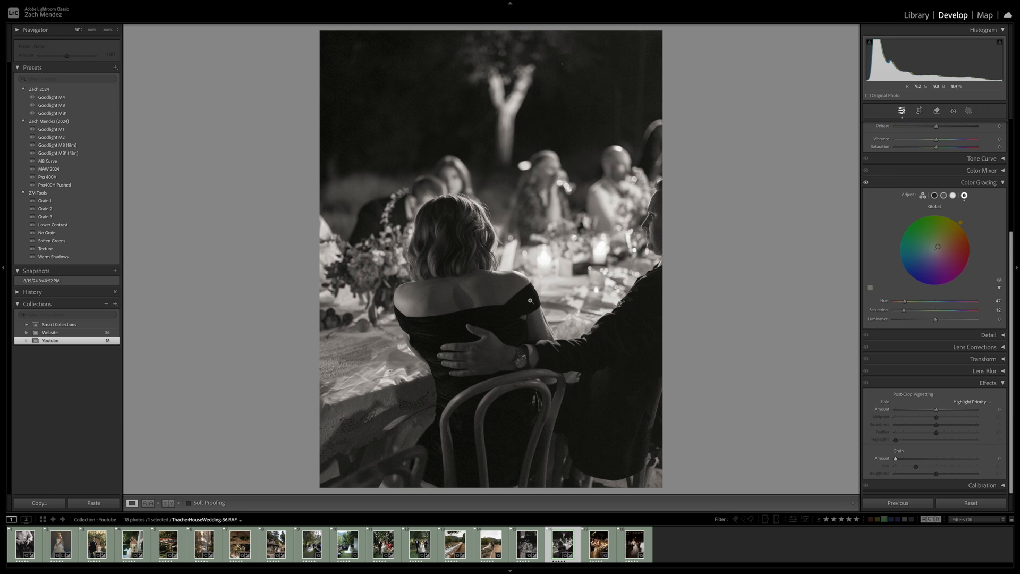
left_click_drag(514, 304, 595, 218)
Apply the m8 color profile from Goodlight Presets Pack 4 to the next photo of the laughing bride at the dinner table
key("Right")
scroll(931, 167, "up", 3)
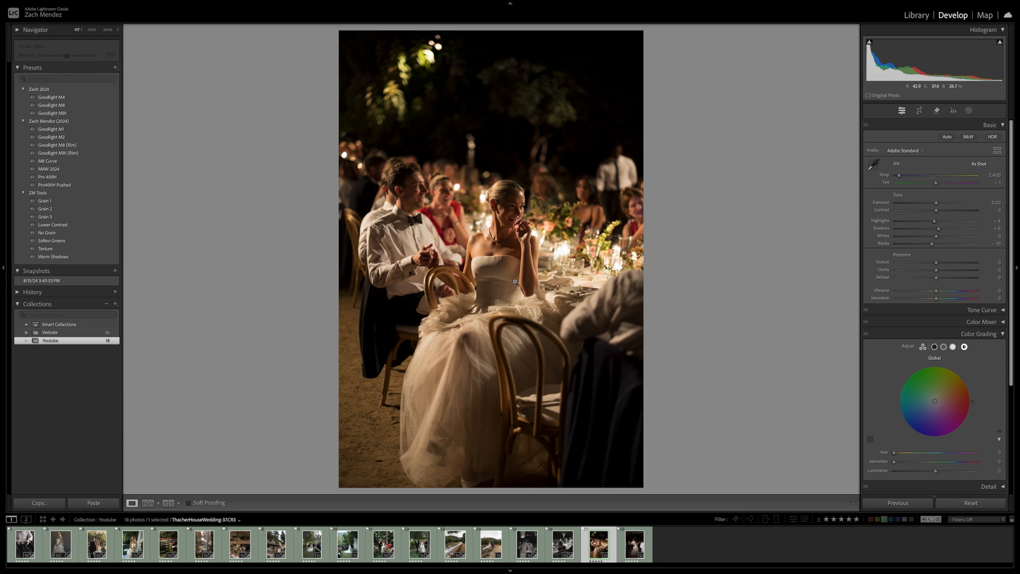
scroll(883, 224, "down", 1)
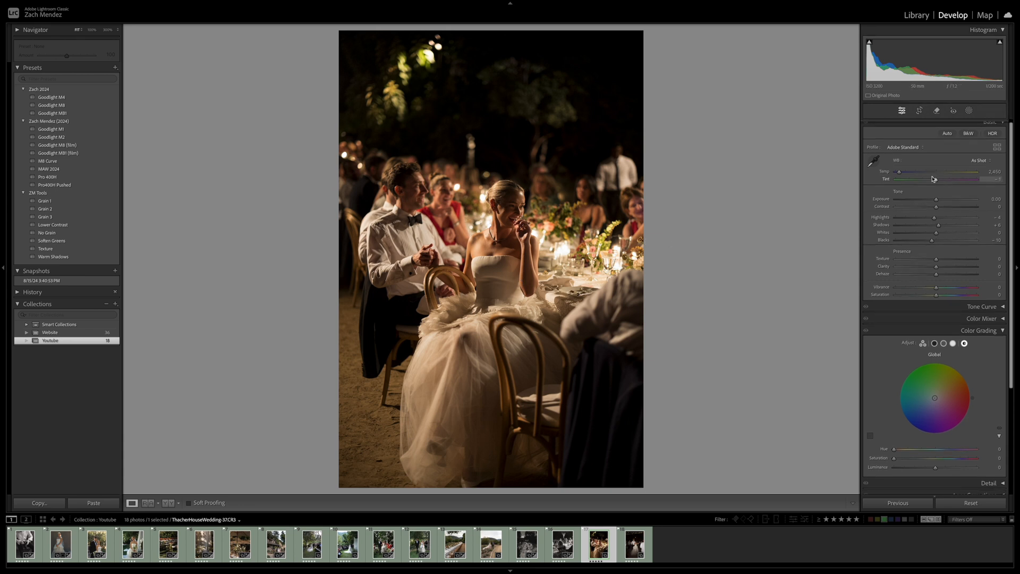
left_click(998, 149)
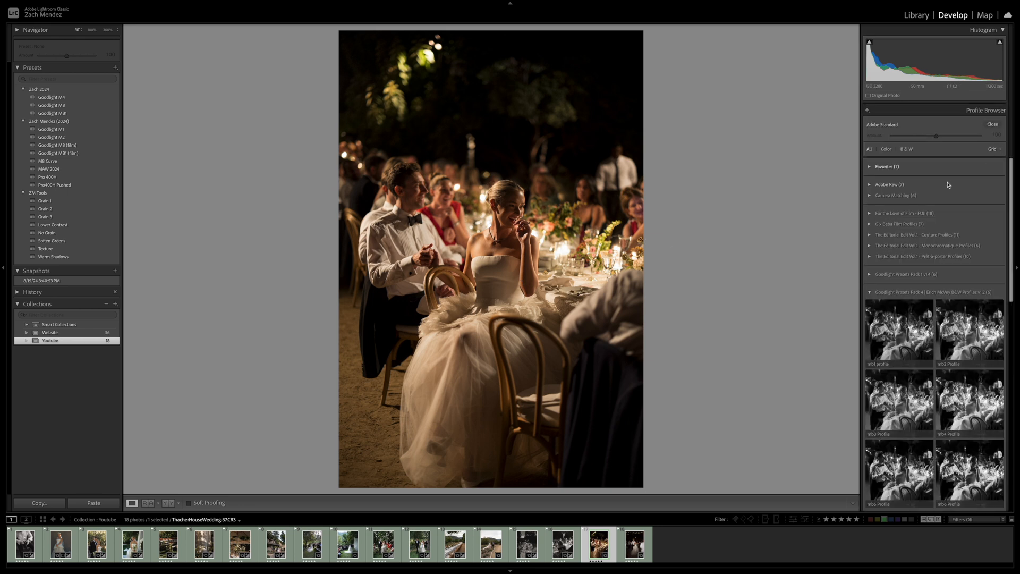
left_click(916, 295)
left_click(956, 344)
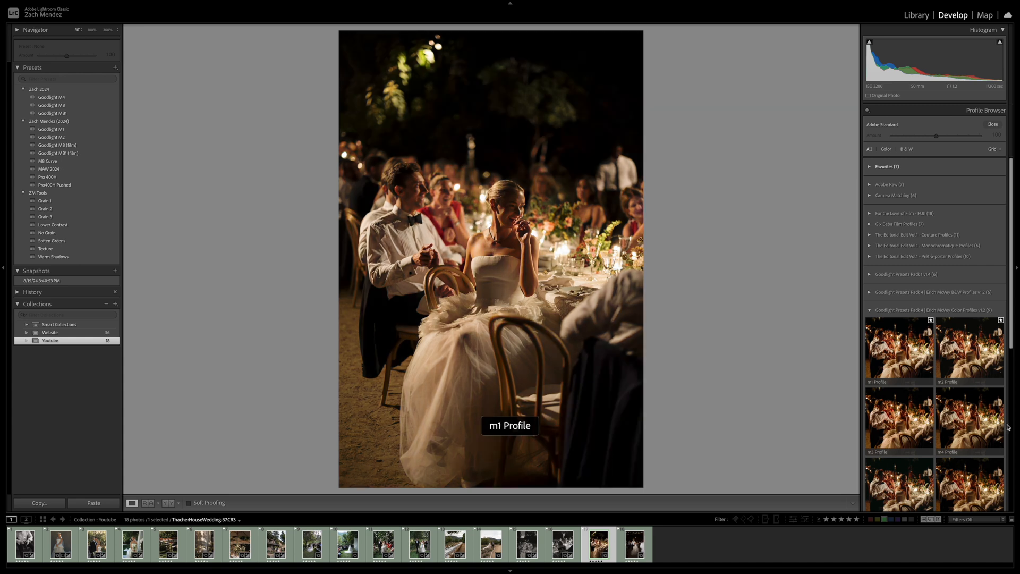
scroll(982, 419, "down", 3)
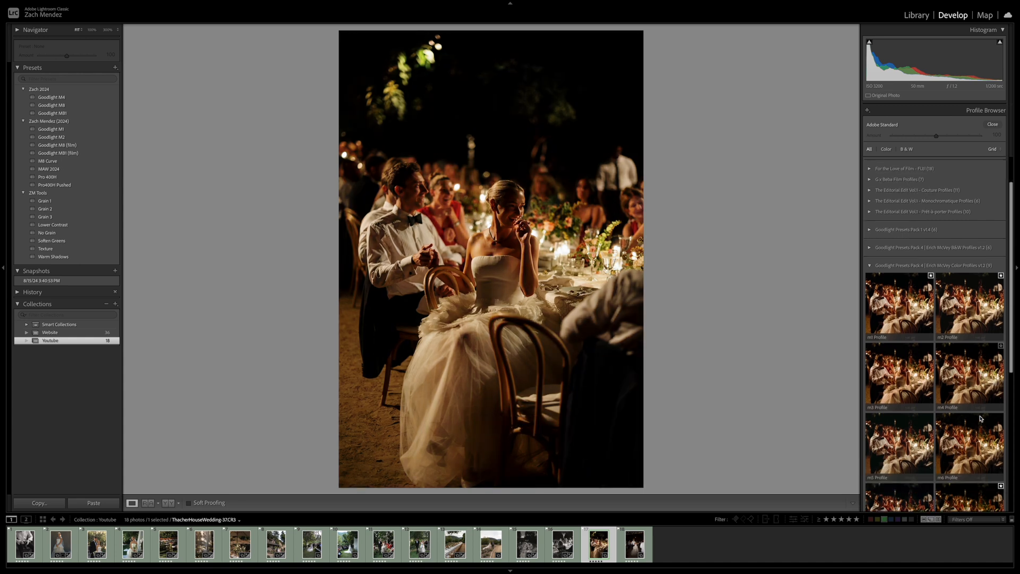
left_click(960, 423)
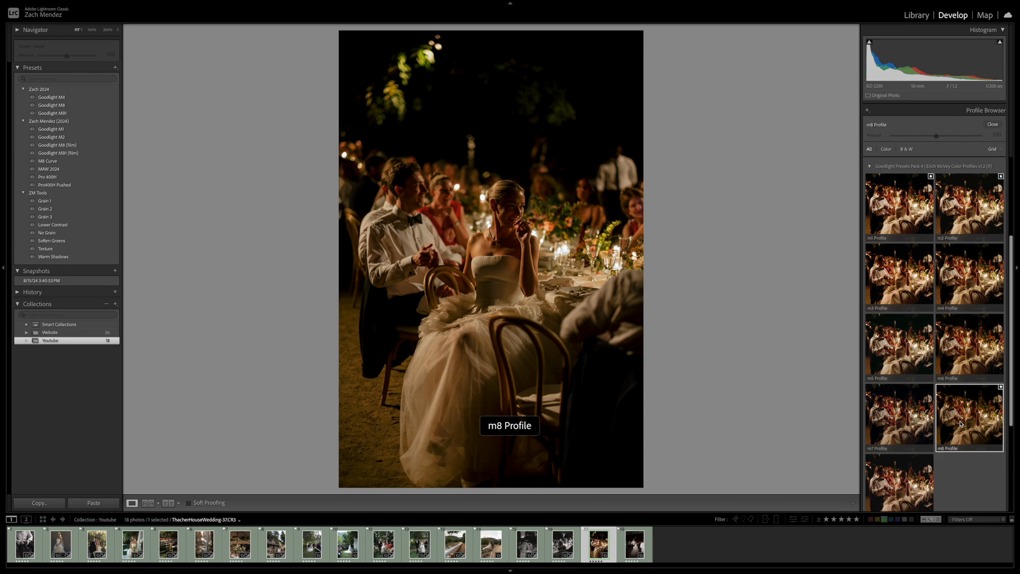
left_click(992, 124)
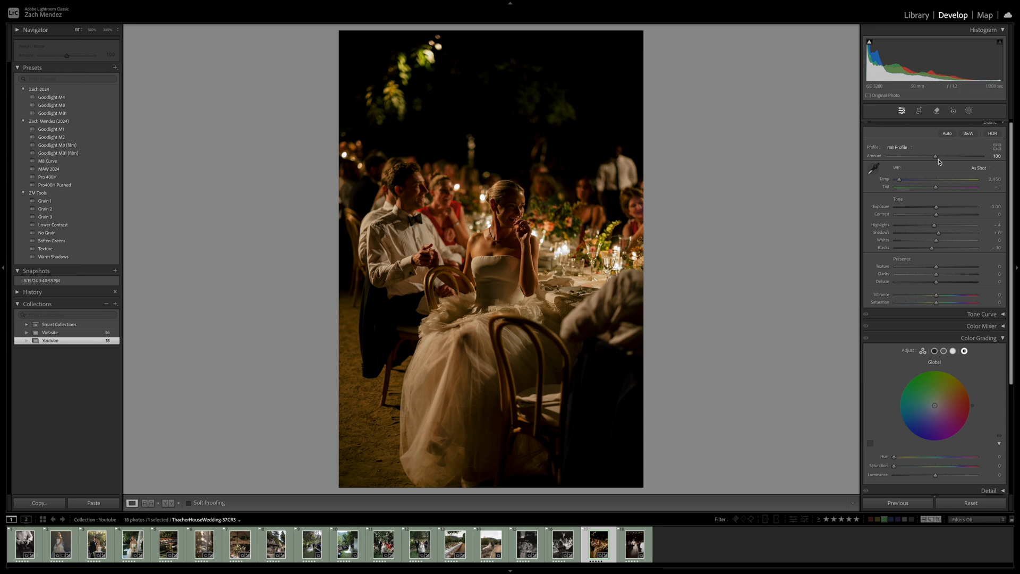
Set the profile Amount to 75 and tone the photo with Exposure +1.35, Highlights -69, Shadows +18 and Blacks +17
left_click_drag(935, 156, 924, 159)
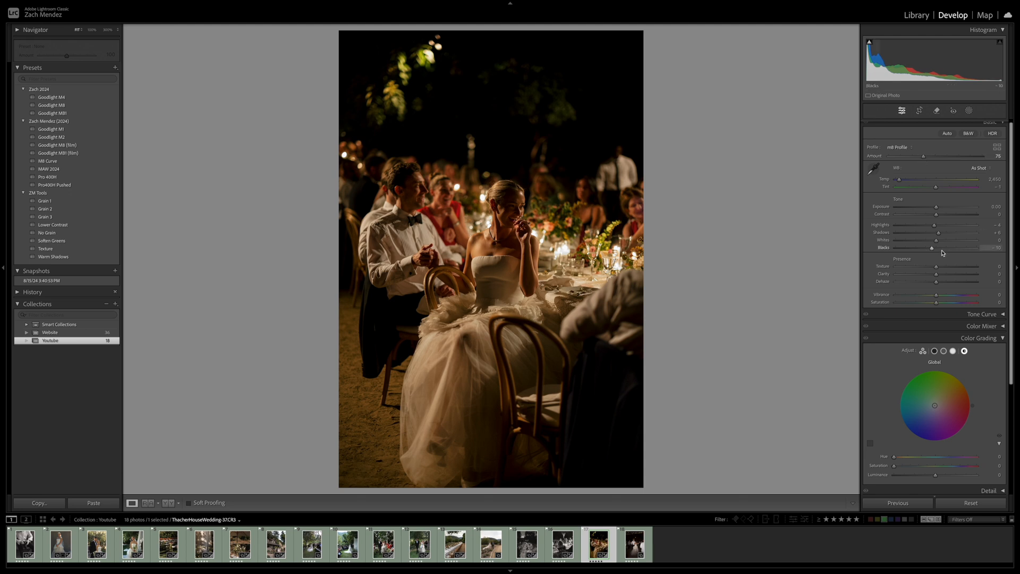
left_click_drag(936, 207, 943, 251)
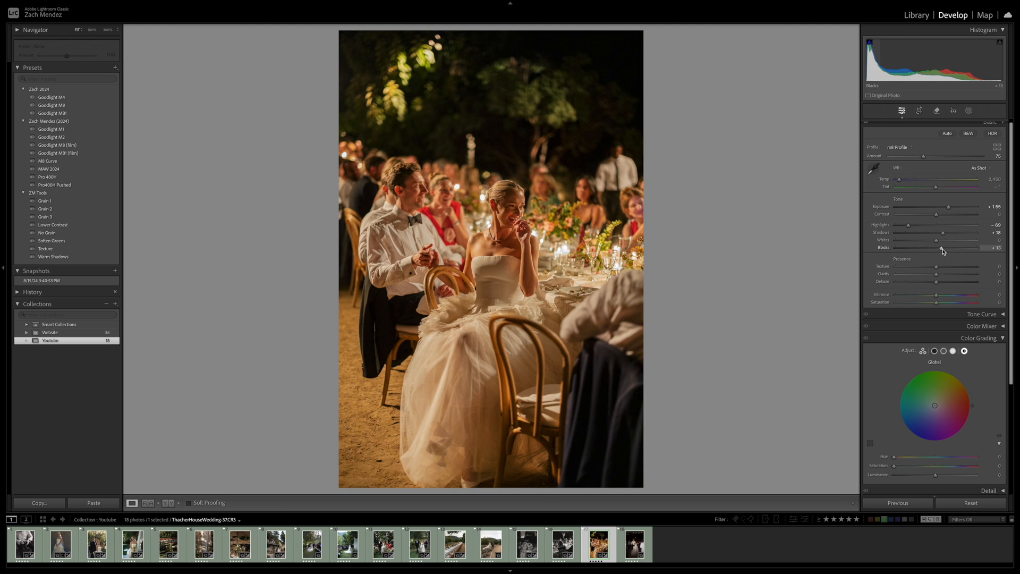
left_click_drag(949, 209, 945, 207)
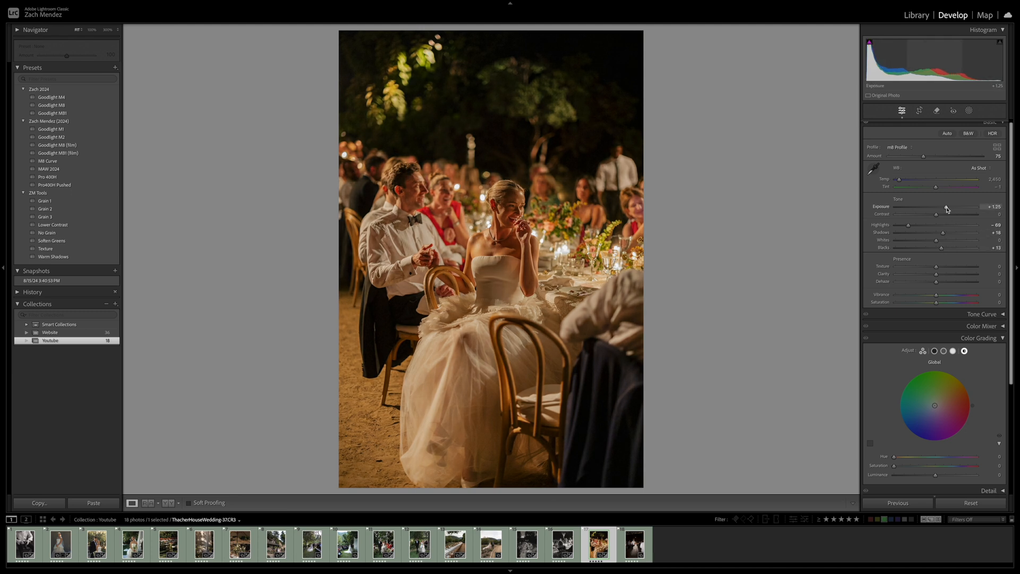
left_click_drag(942, 250, 943, 251)
left_click_drag(947, 208, 947, 208)
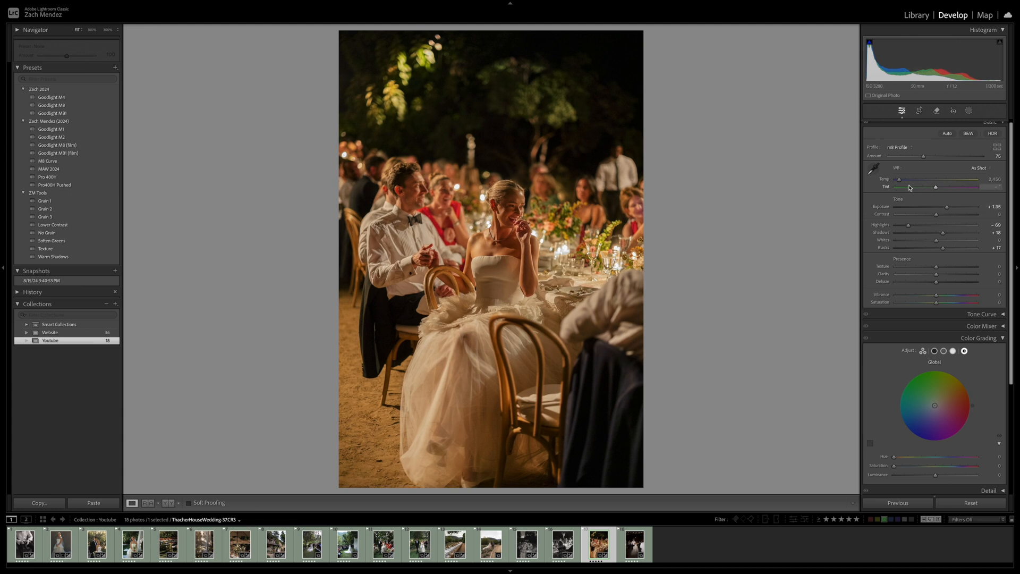
Cool the white balance to Temp 2,185 with Tint slightly toward green, and compare before and after
mouse_move(900, 182)
left_mouse_down()
mouse_move(936, 190)
mouse_move(897, 182)
left_mouse_up()
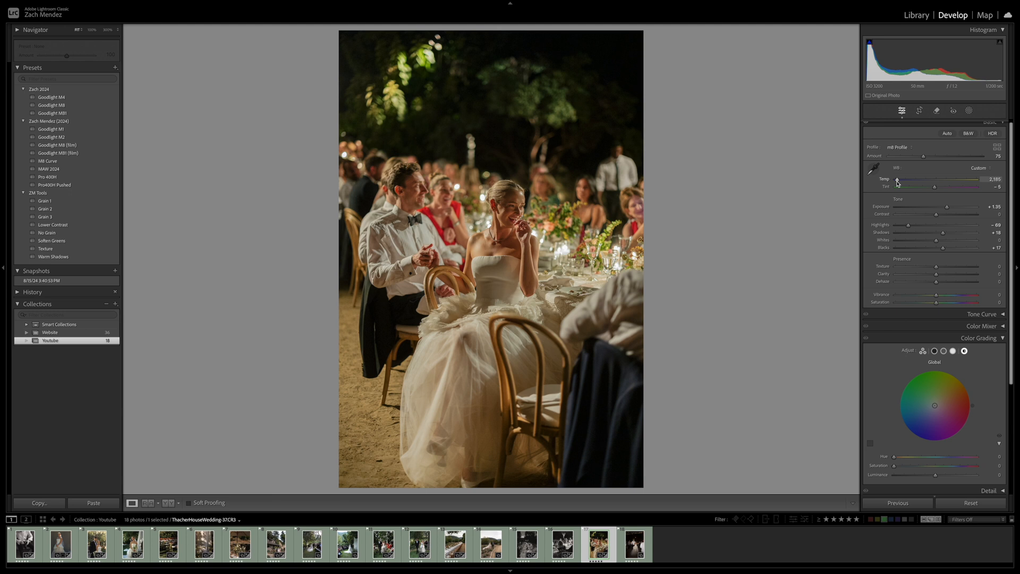
key("backslash")
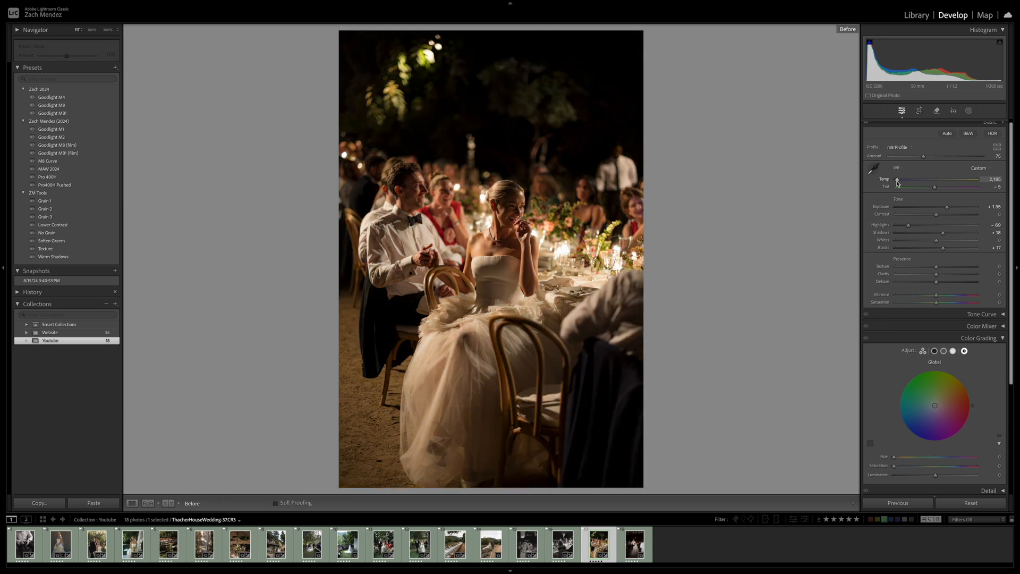
key("backslash")
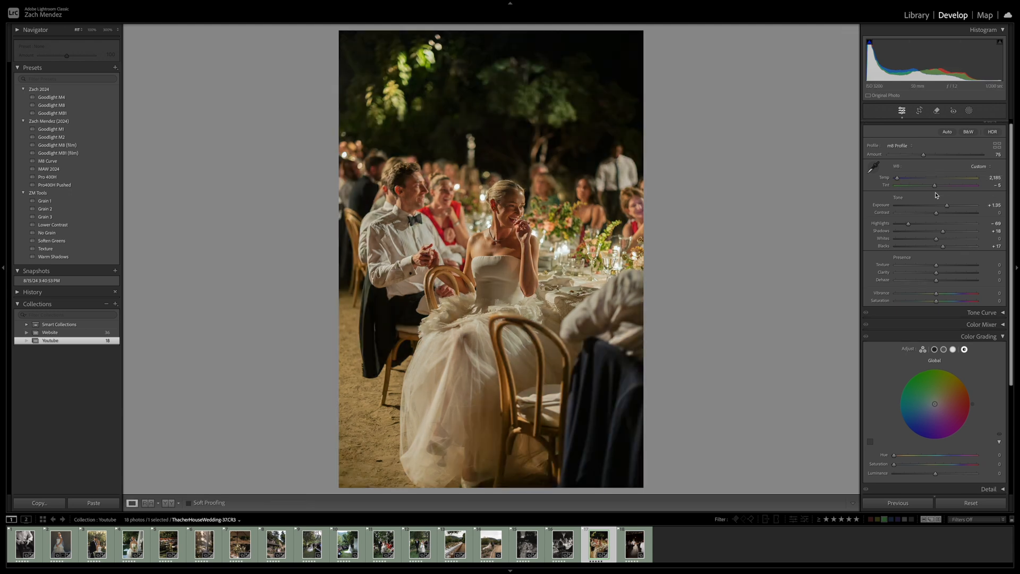
Set Tint to 0 and Exposure to +0.95 on the bride's dinner photo, and compare before and after
left_click_drag(934, 187, 936, 188)
left_click_drag(947, 206, 945, 208)
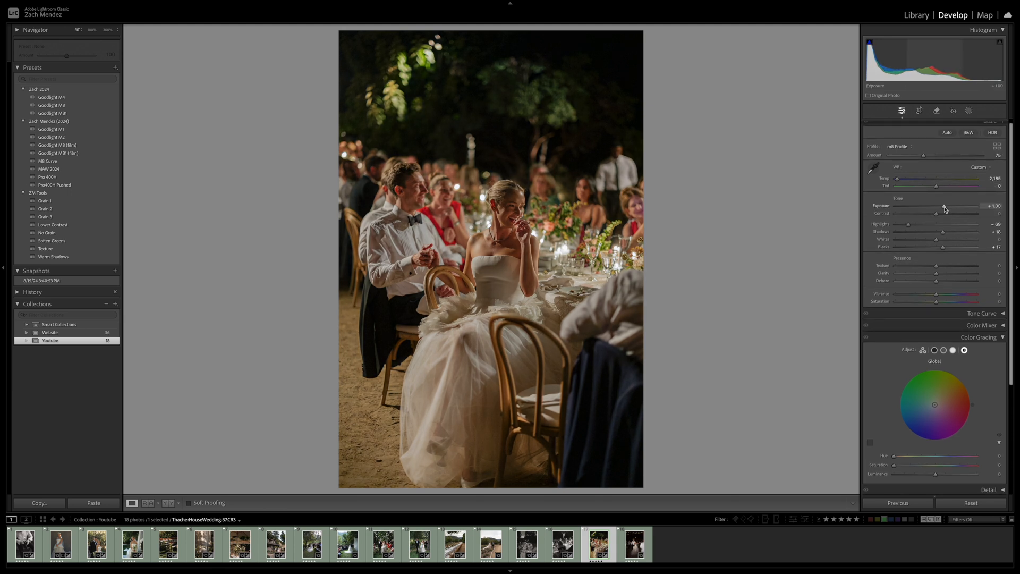
scroll(945, 208, "down", 1)
key("backslash")
key("backslash")
key("backslash")
key("backslash")
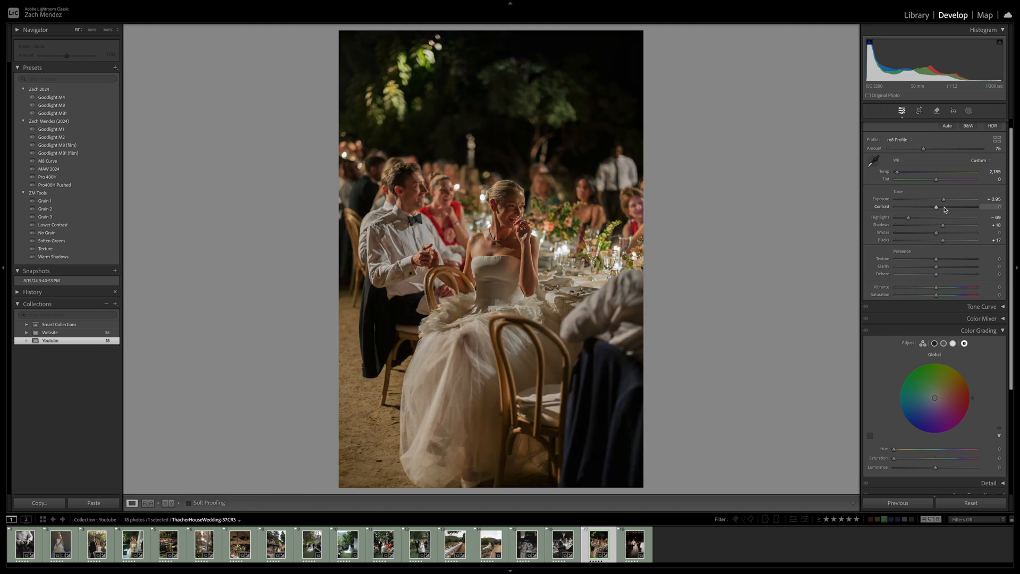
Set Highlights to -27 and Exposure to +0.80, and compare the photo before and after
left_click_drag(908, 217, 945, 203)
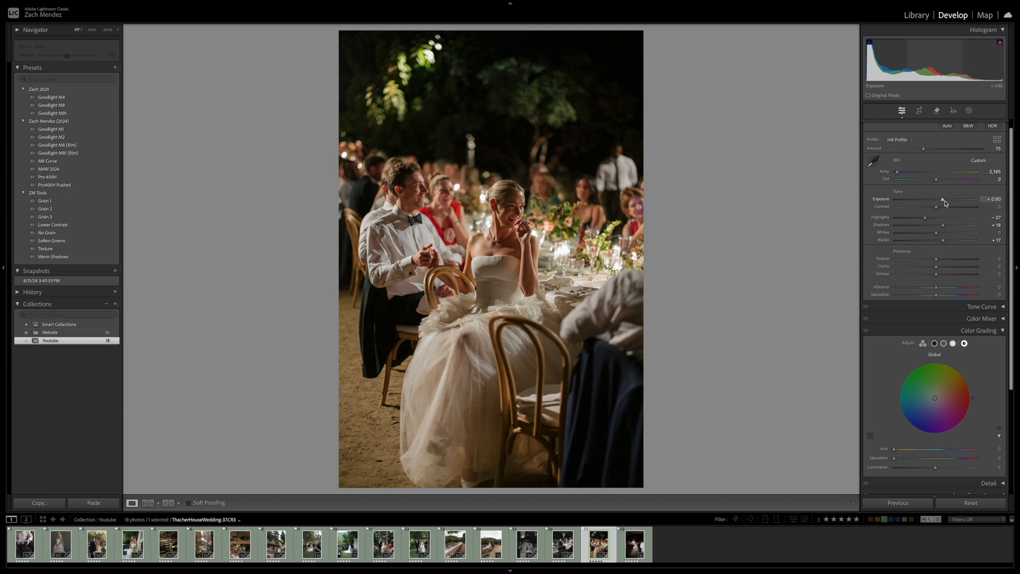
key("backslash")
key("backslash")
key("backslash")
key("backslash")
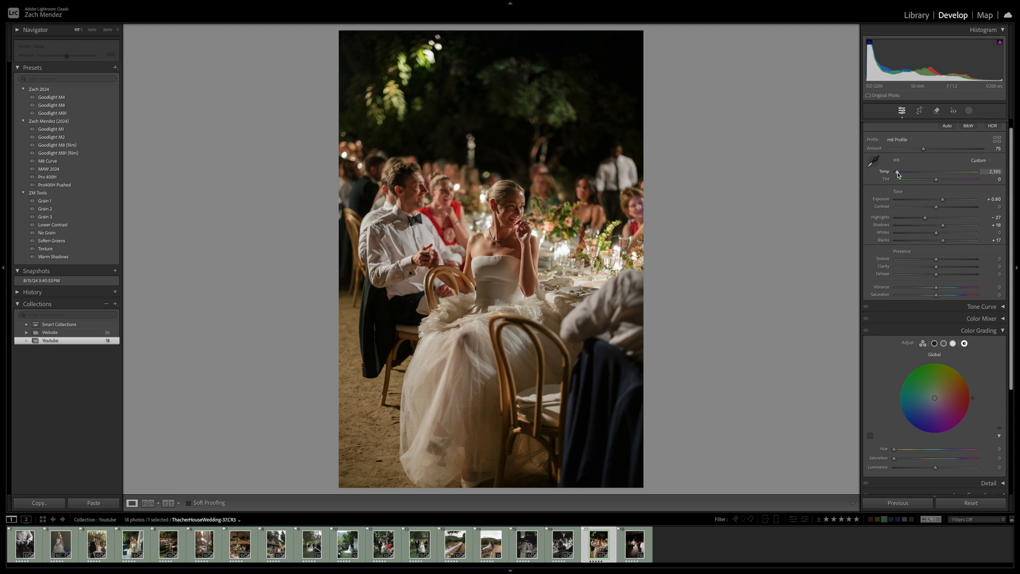
Set Temp to 2,318, Texture to +20 and Clarity to -11, checking the bride close up and against the original
left_click_drag(898, 173, 898, 174)
left_click_drag(940, 262, 930, 267)
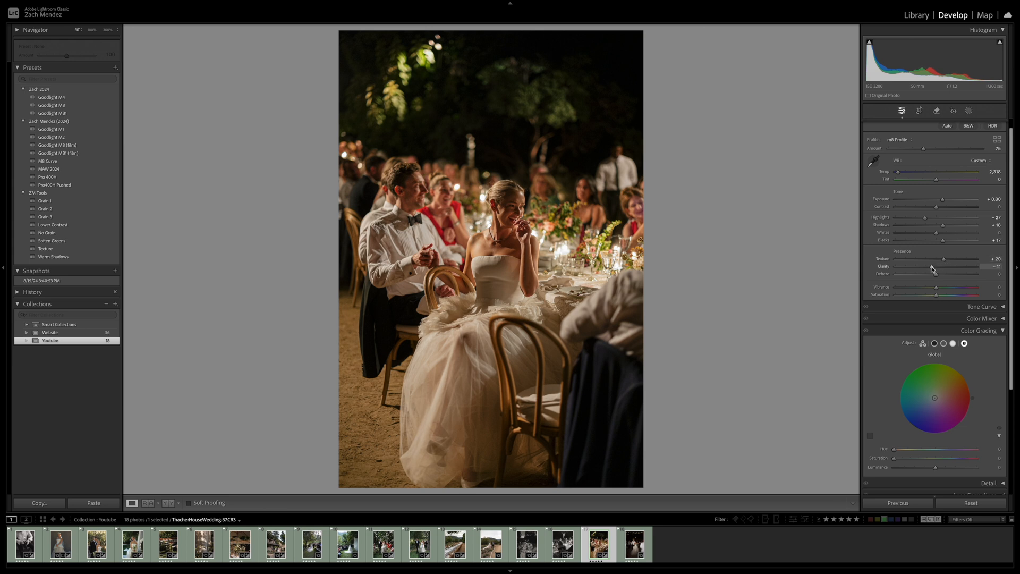
left_click(950, 331)
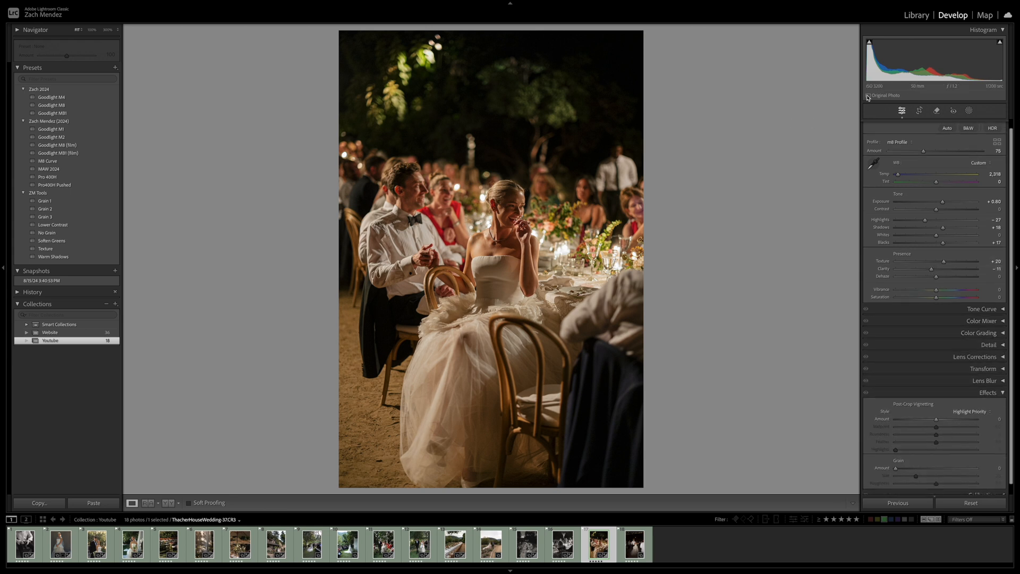
left_click(514, 220)
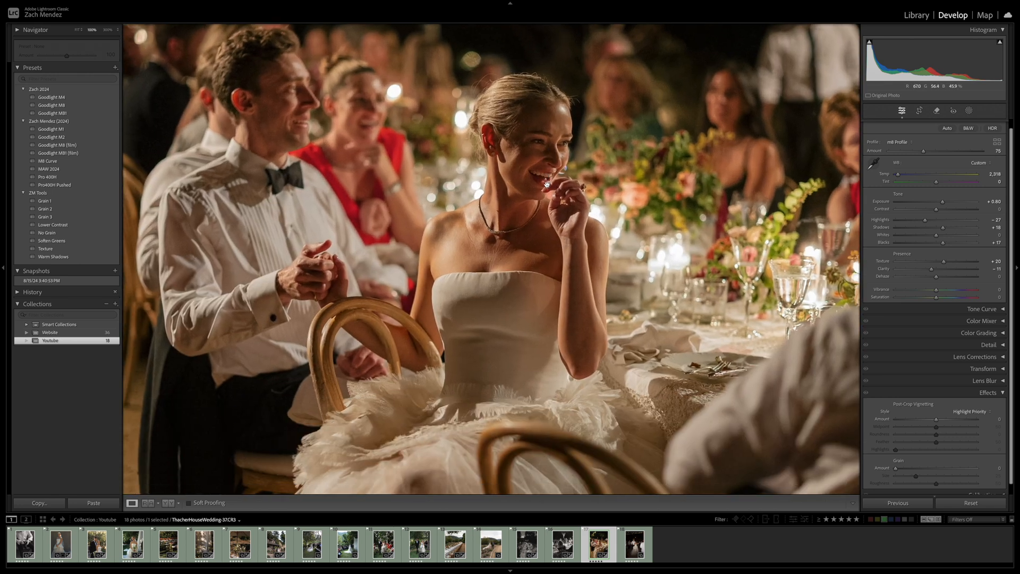
left_click(550, 162)
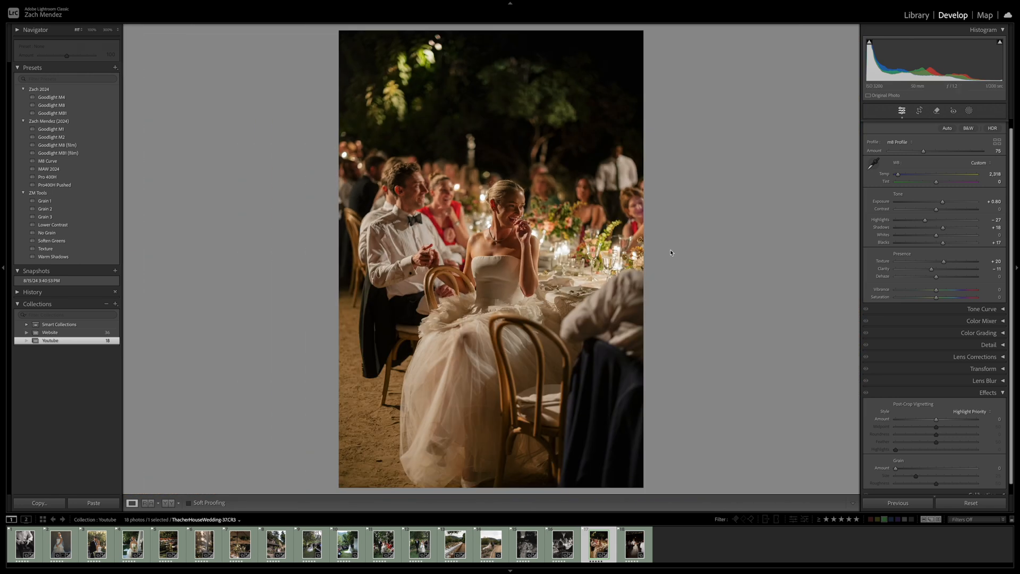
key("backslash")
key("backslash")
key("backslash")
key("backslash")
Apply the previous photo's settings to the next photo of the couple dancing, and reset its Temp and Tint
key("Right")
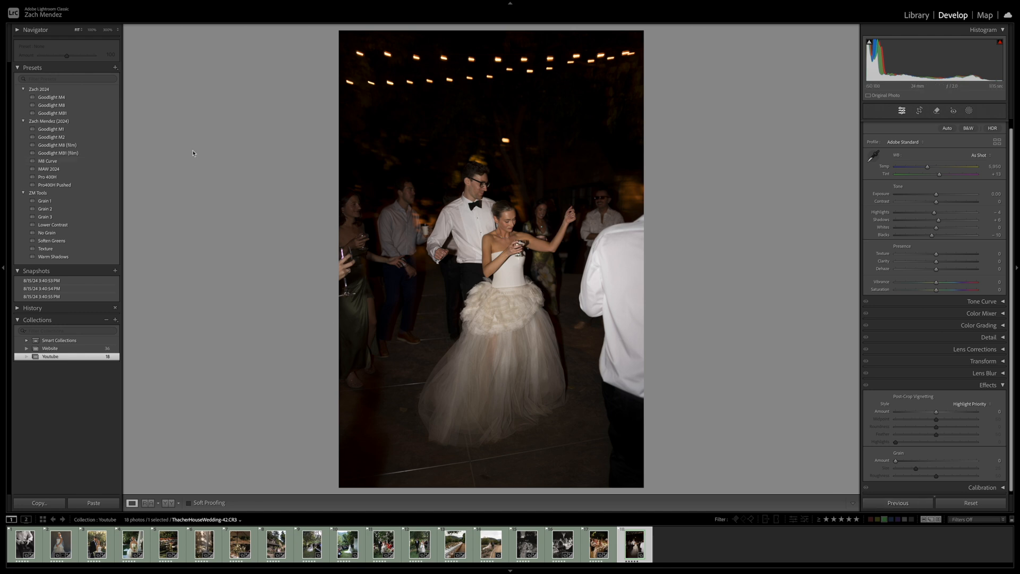
left_click(898, 502)
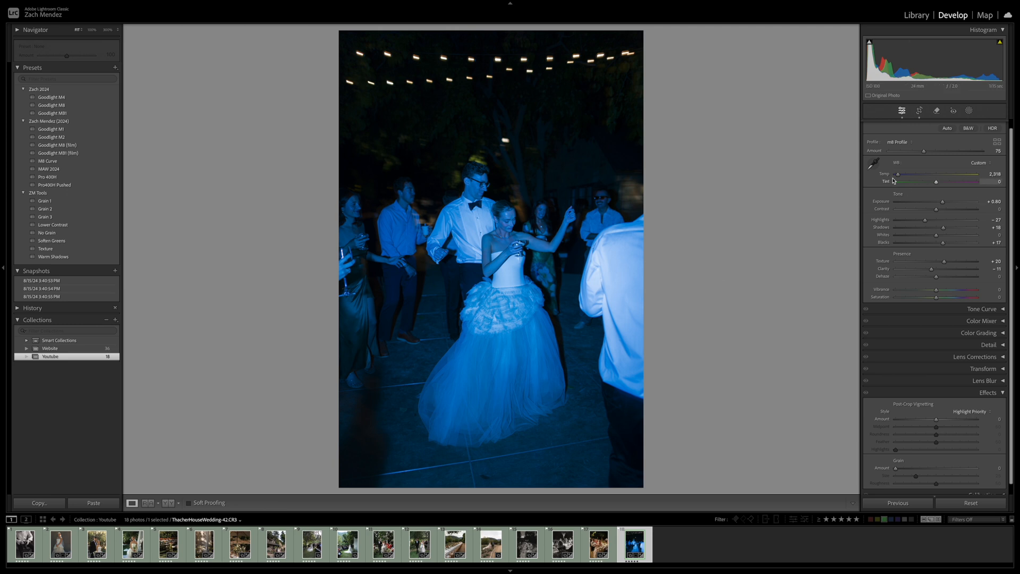
double_click(935, 182)
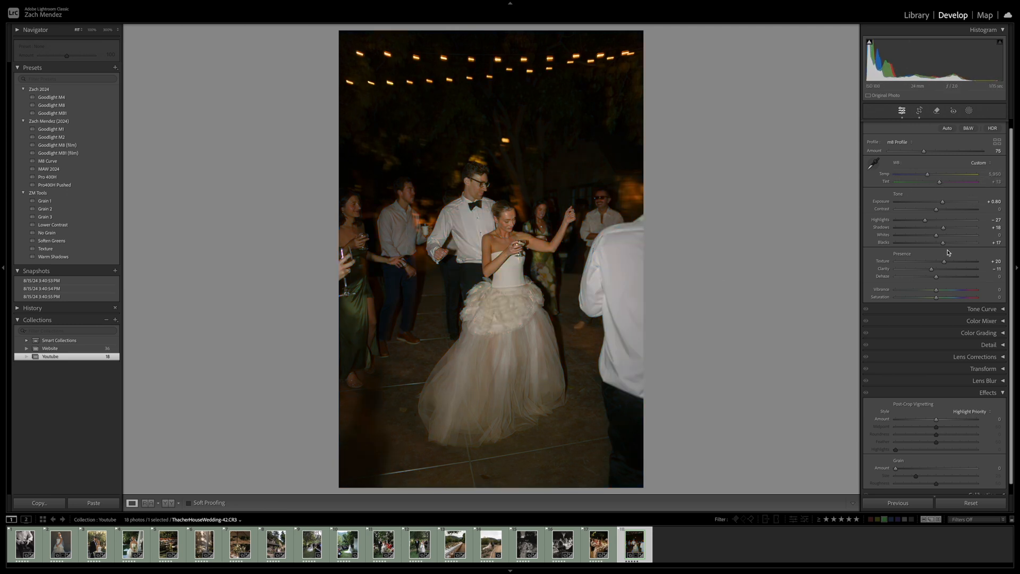
Set the dance photo's Exposure to +1.35 and crop it tighter around the couple, cutting out the string lights
left_click_drag(943, 205, 948, 204)
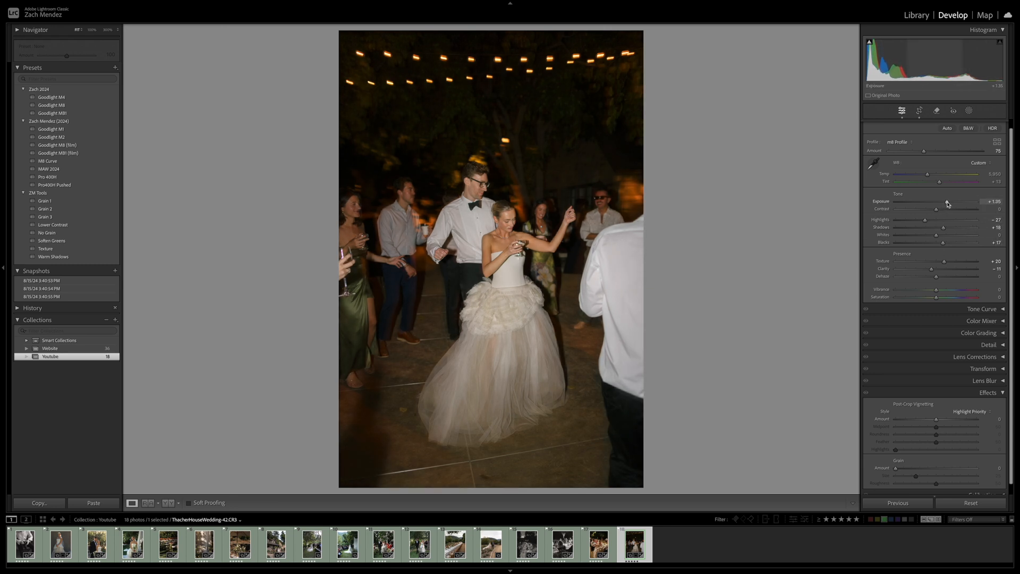
key("f")
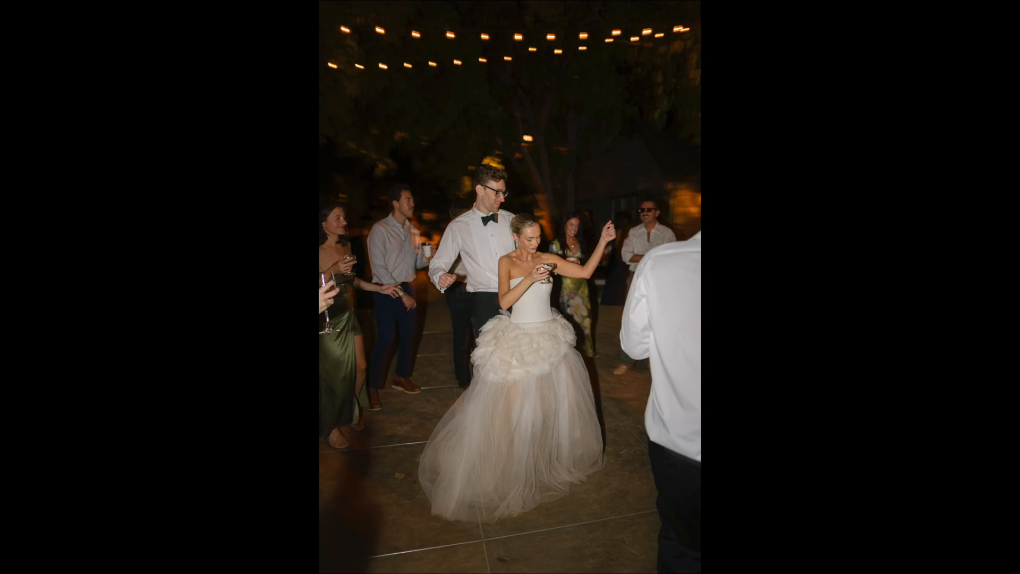
key("r")
left_click_drag(505, 34, 507, 70)
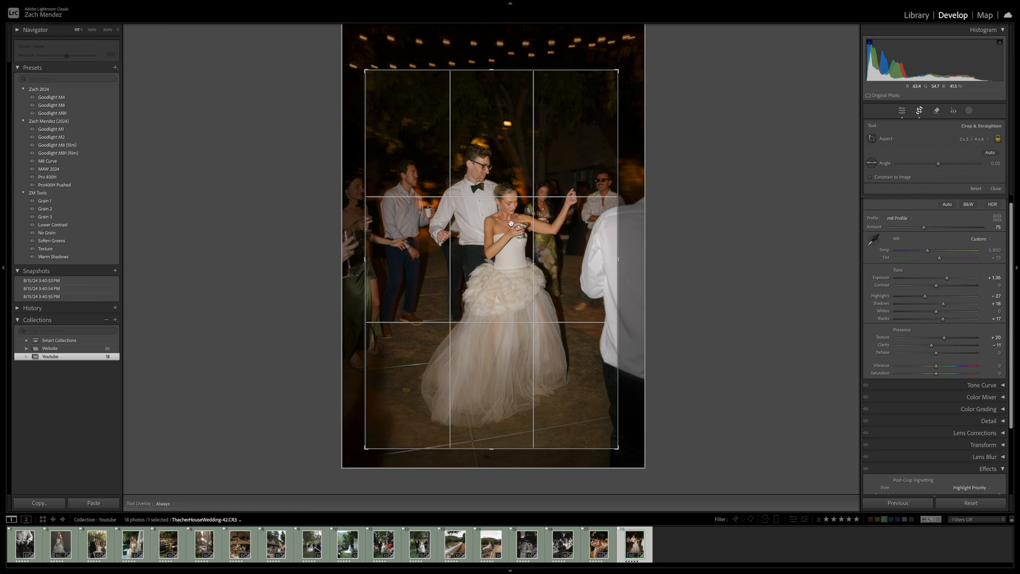
key("r")
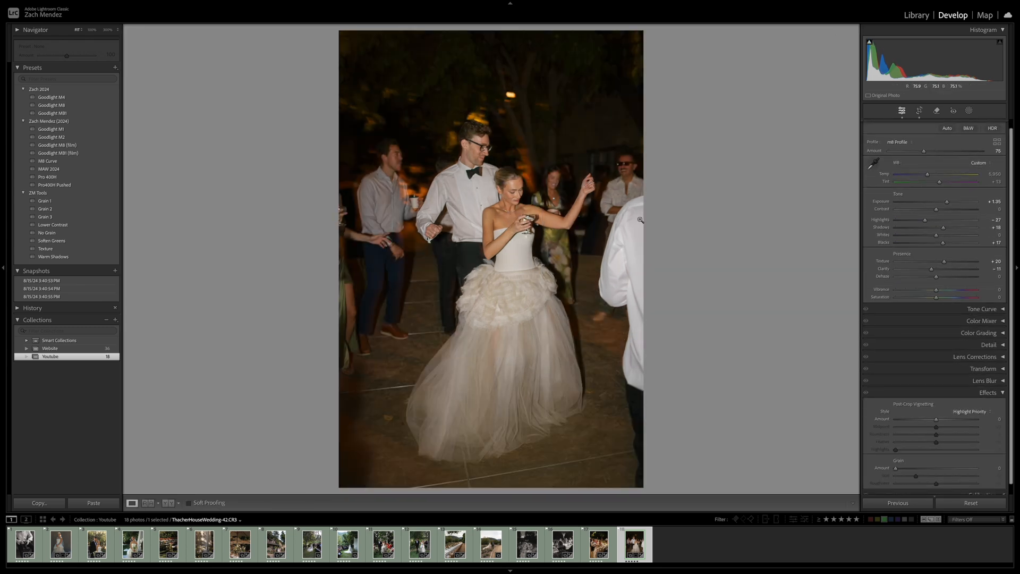